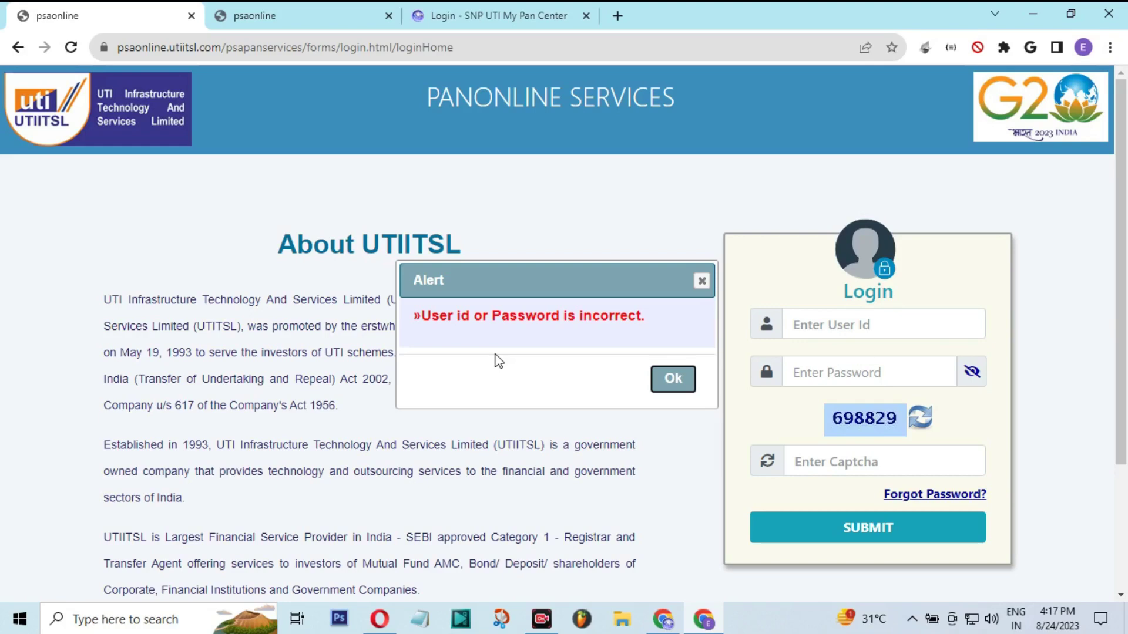
Switch to the 'Login - SNP UTI My Pan Center' tab after the incorrect login alert
{"action": "left_click", "coordinate": [455, 16]}
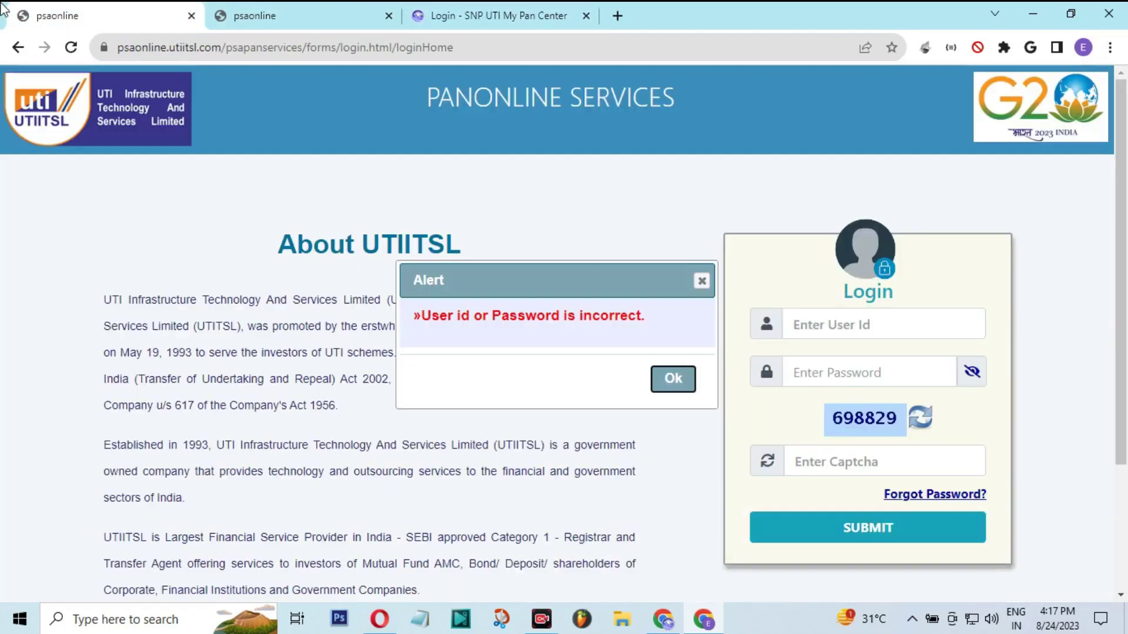
Flip between both psaonline login tabs and the My Pan Center tab, then open Register
{"action": "left_click", "coordinate": [58, 16]}
{"action": "left_click", "coordinate": [269, 18]}
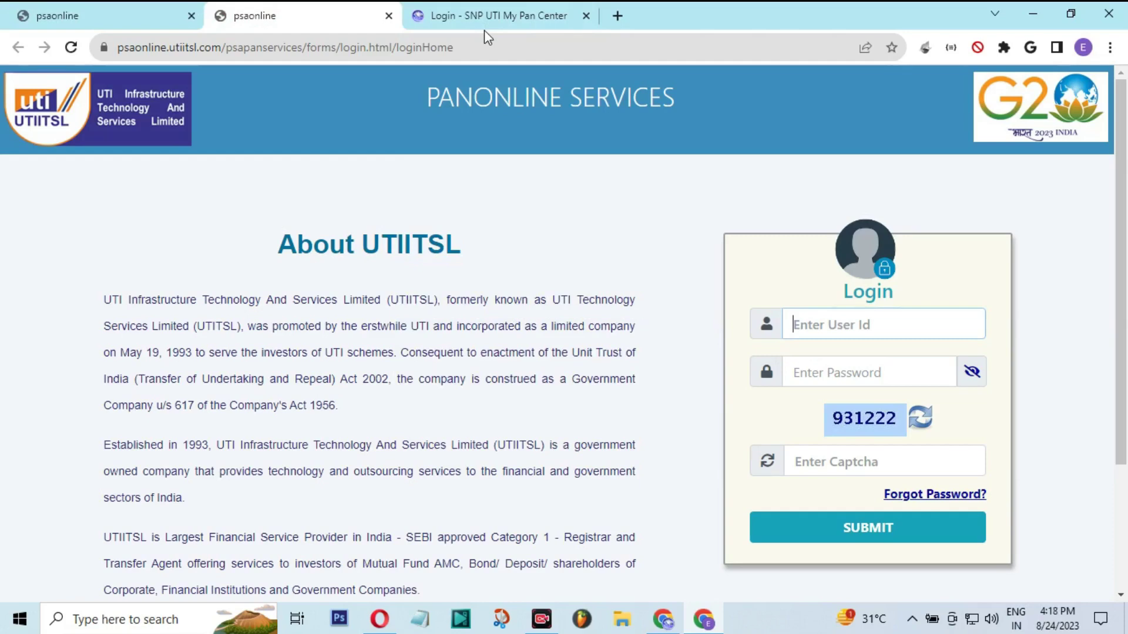
{"action": "left_click", "coordinate": [478, 18]}
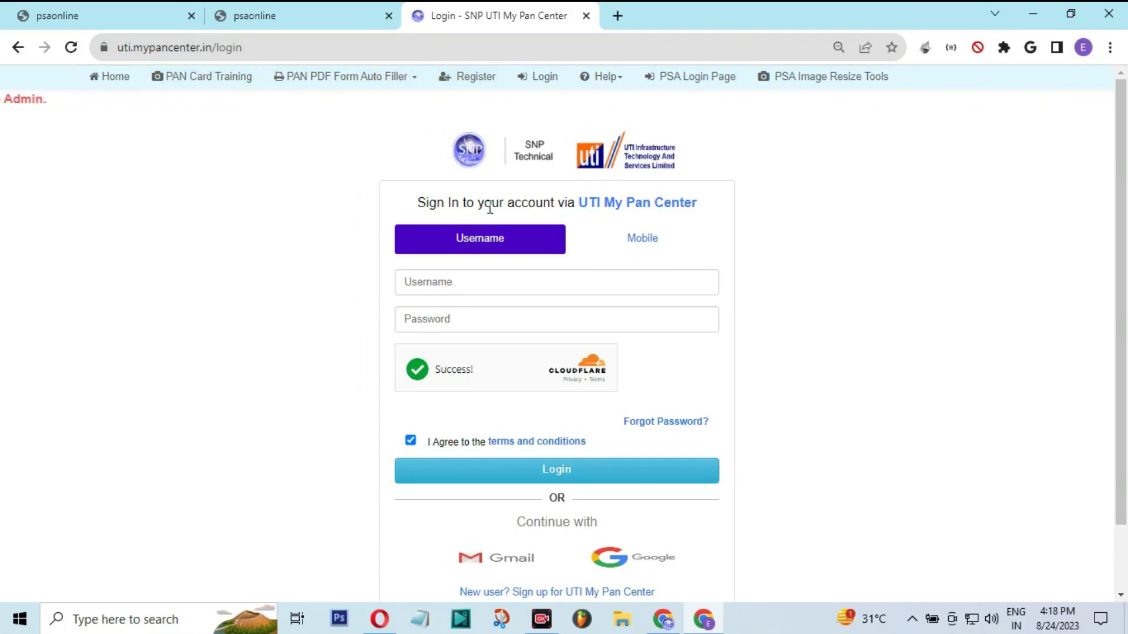
{"action": "key", "text": "ctrl+shift+Tab"}
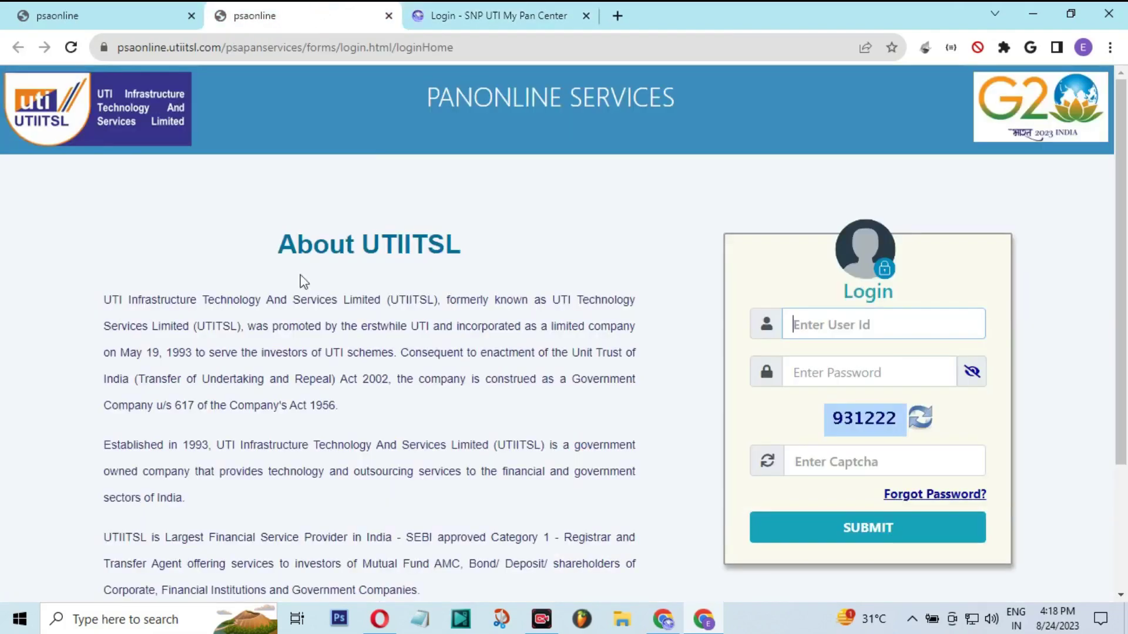
{"action": "left_click", "coordinate": [470, 8]}
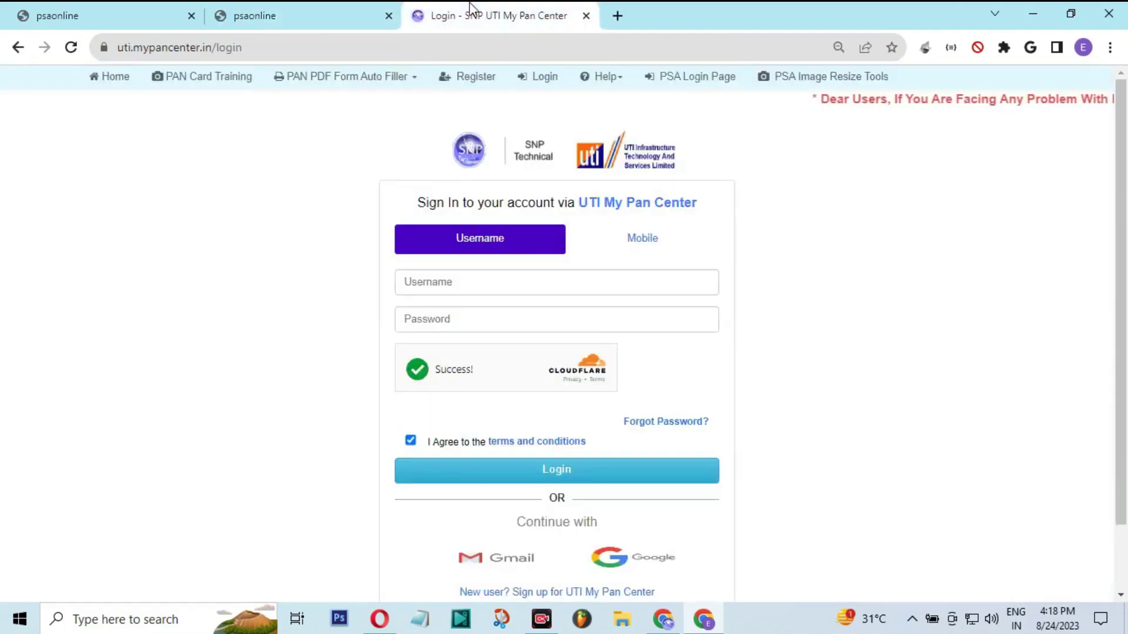
{"action": "left_click", "coordinate": [354, 9]}
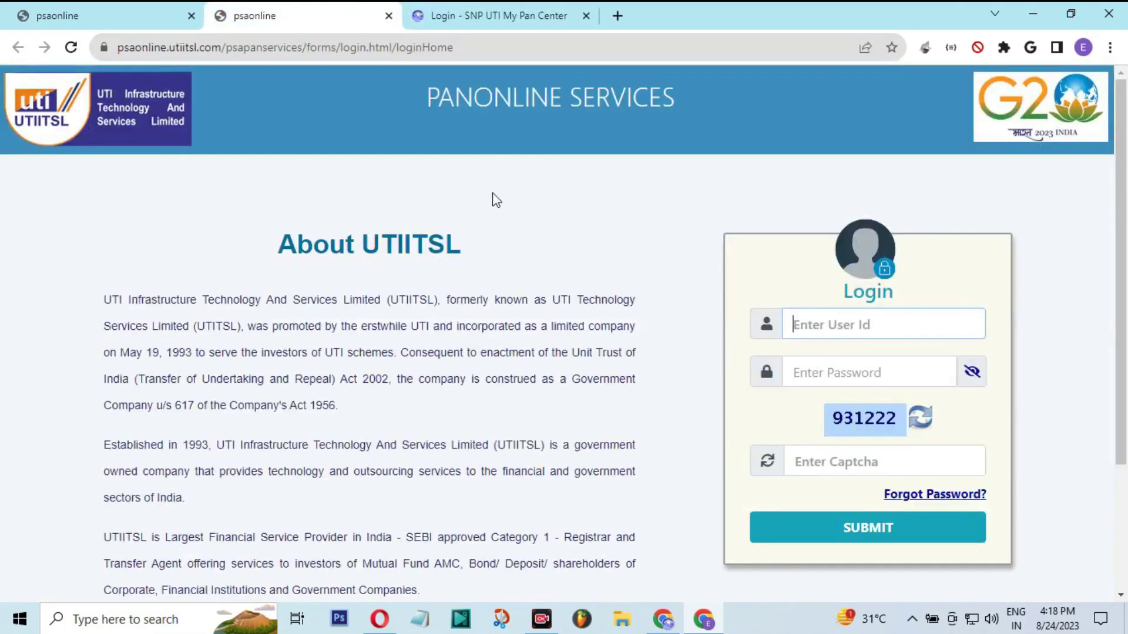
{"action": "left_click", "coordinate": [461, 9]}
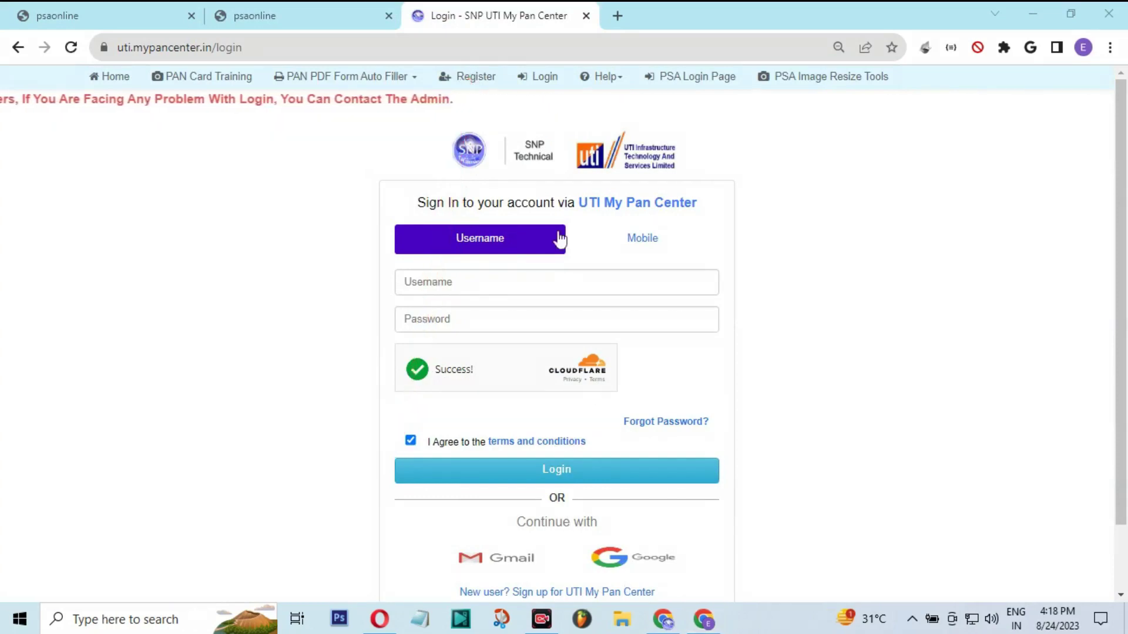
{"action": "left_click", "coordinate": [465, 80]}
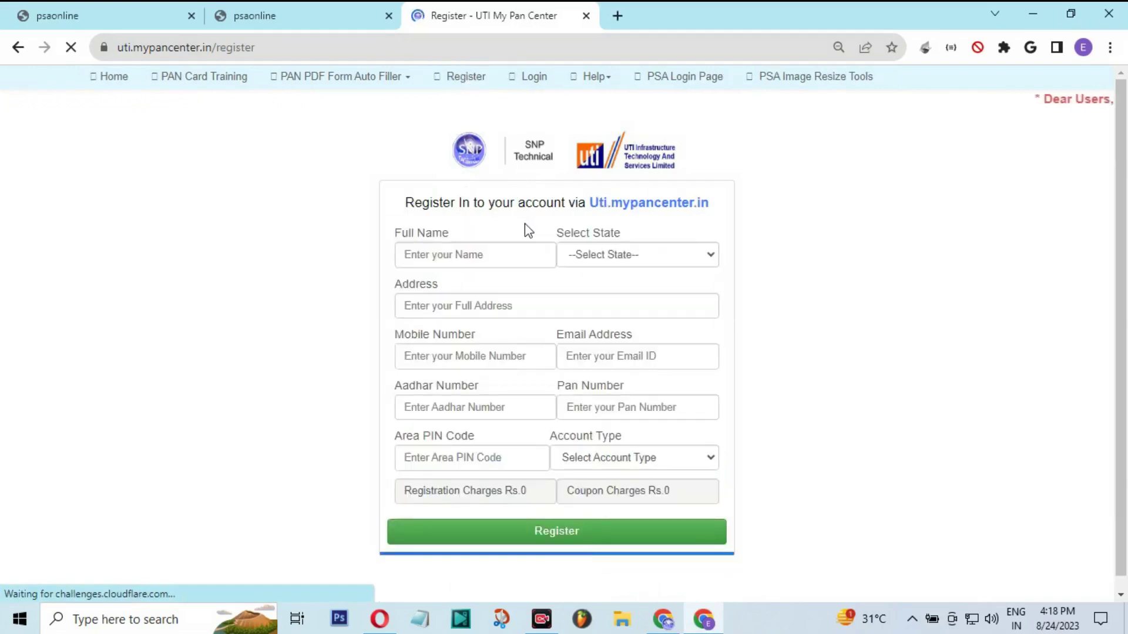
Review the form fields: state, name, address, mobile, email, Aadhaar, PAN, PIN code, account type
{"action": "left_click", "coordinate": [600, 259]}
{"action": "left_click", "coordinate": [601, 259]}
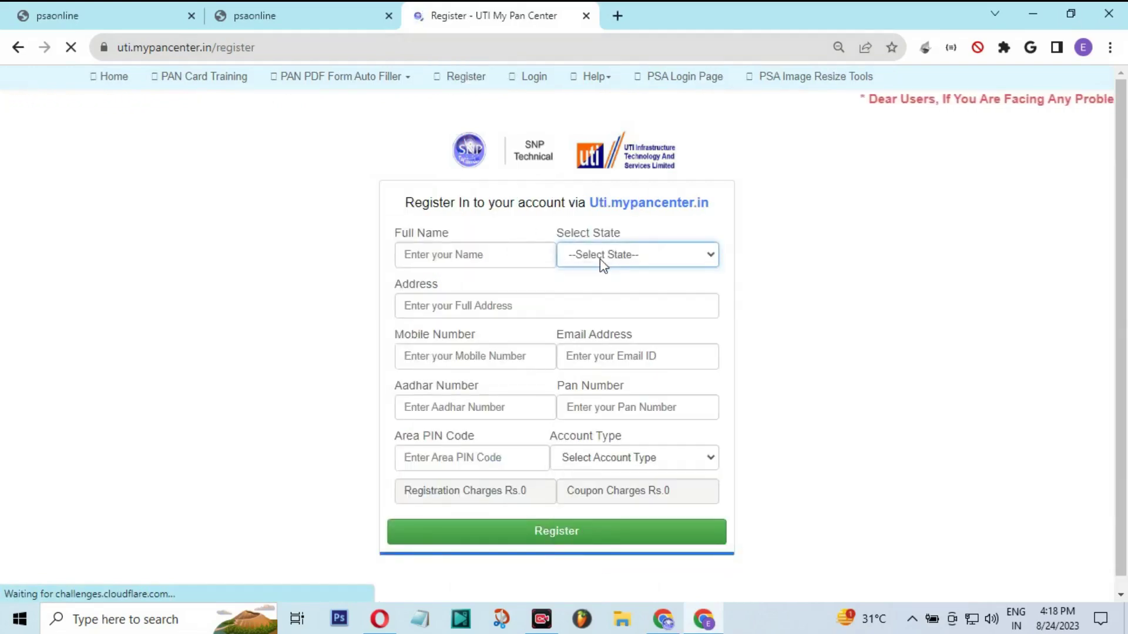
{"action": "left_click_drag", "start_coordinate": [408, 233], "coordinate": [449, 233]}
{"action": "double_click", "coordinate": [431, 284]}
{"action": "left_click_drag", "start_coordinate": [412, 335], "coordinate": [476, 334]}
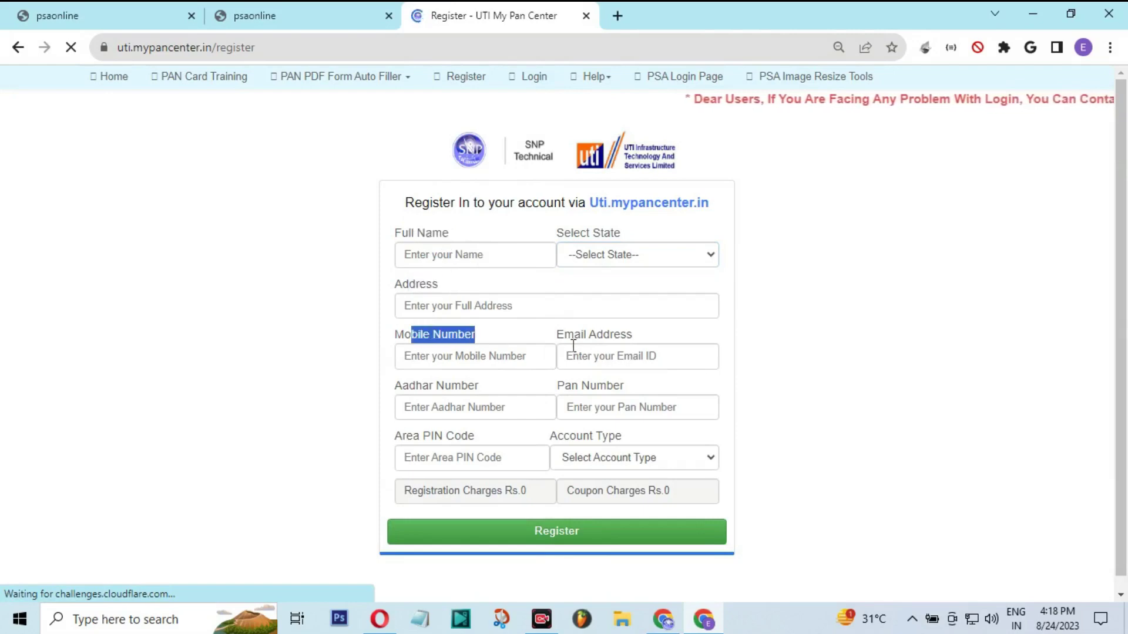
{"action": "left_click_drag", "start_coordinate": [583, 334], "coordinate": [620, 334]}
{"action": "left_click_drag", "start_coordinate": [414, 386], "coordinate": [478, 387]}
{"action": "left_click", "coordinate": [593, 407]}
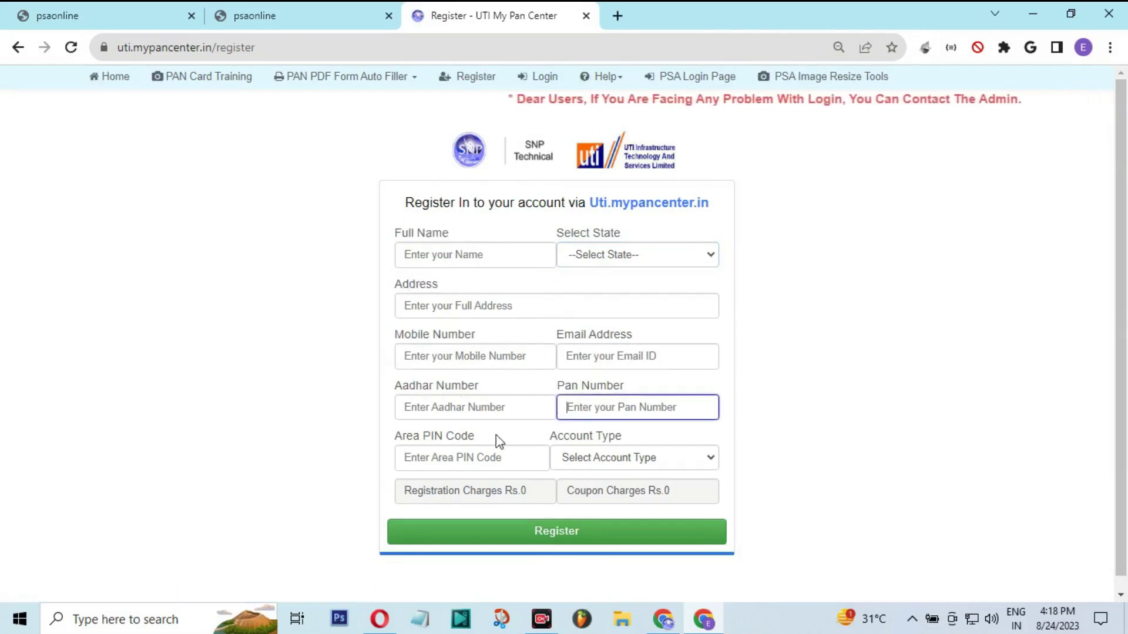
{"action": "left_click_drag", "start_coordinate": [394, 436], "coordinate": [471, 438]}
{"action": "left_click_drag", "start_coordinate": [562, 435], "coordinate": [621, 438]}
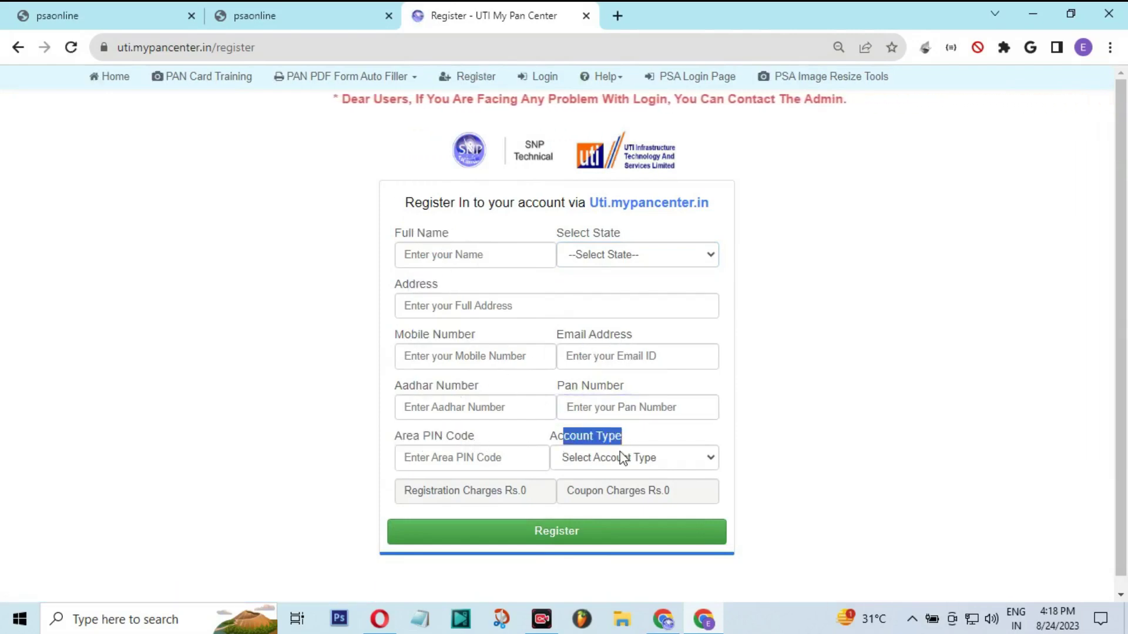
Choose Retailer as account type, note Rs.99 registration and Rs.98 coupon charges, and submit
{"action": "left_click", "coordinate": [621, 458]}
{"action": "left_click", "coordinate": [608, 493]}
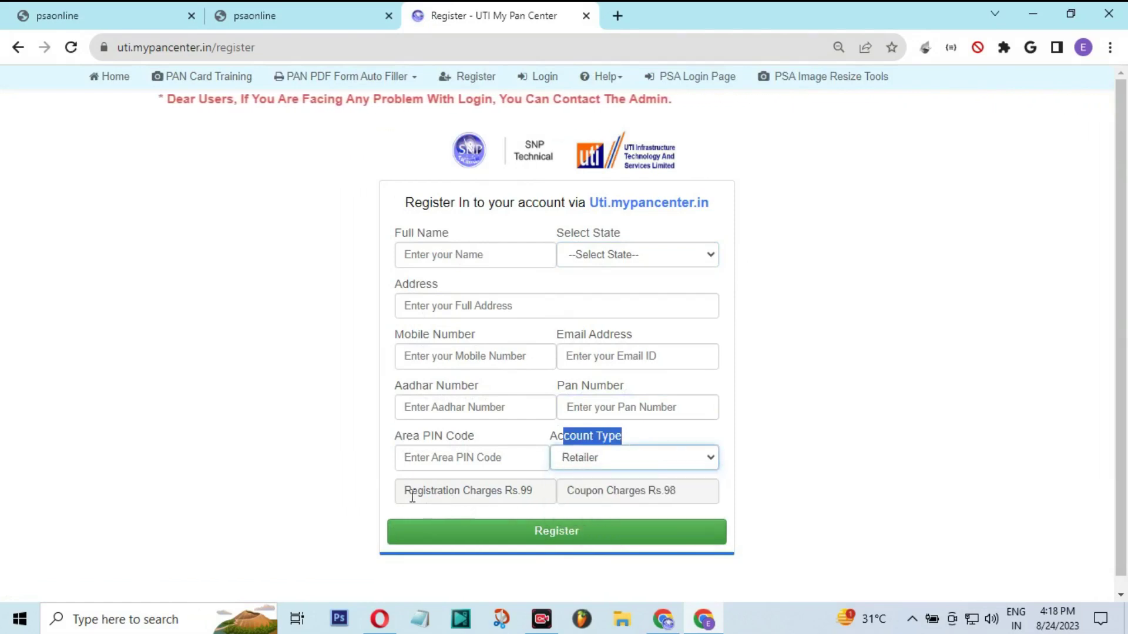
{"action": "left_click_drag", "start_coordinate": [412, 491], "coordinate": [534, 493]}
{"action": "double_click", "coordinate": [530, 494]}
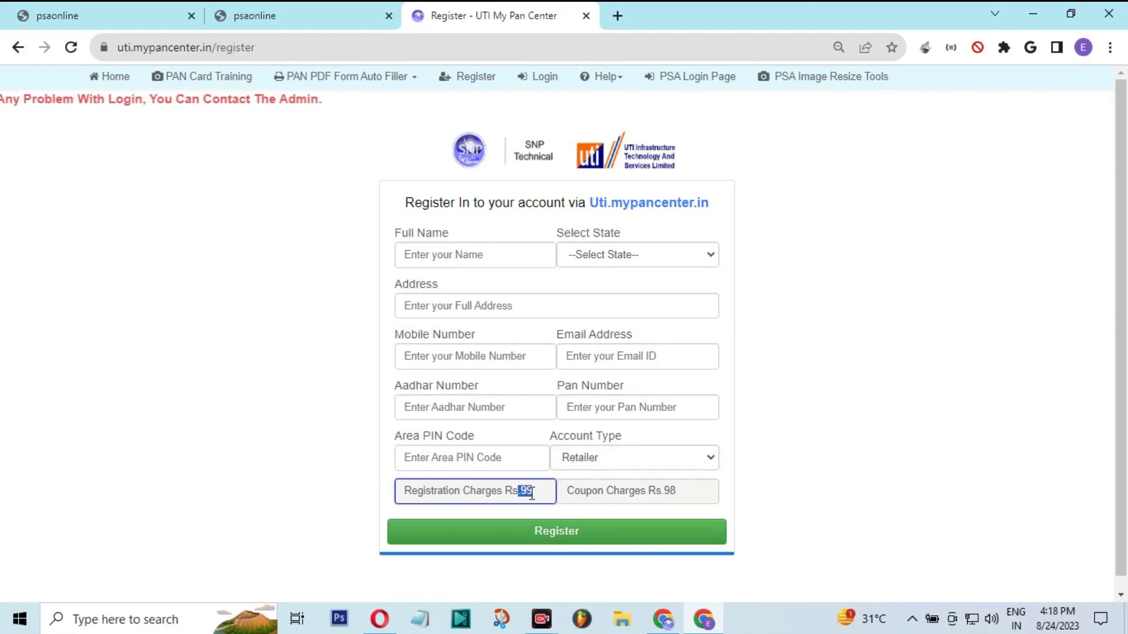
{"action": "left_click", "coordinate": [532, 493]}
{"action": "left_click_drag", "start_coordinate": [545, 494], "coordinate": [437, 494]}
{"action": "left_click_drag", "start_coordinate": [571, 496], "coordinate": [681, 500]}
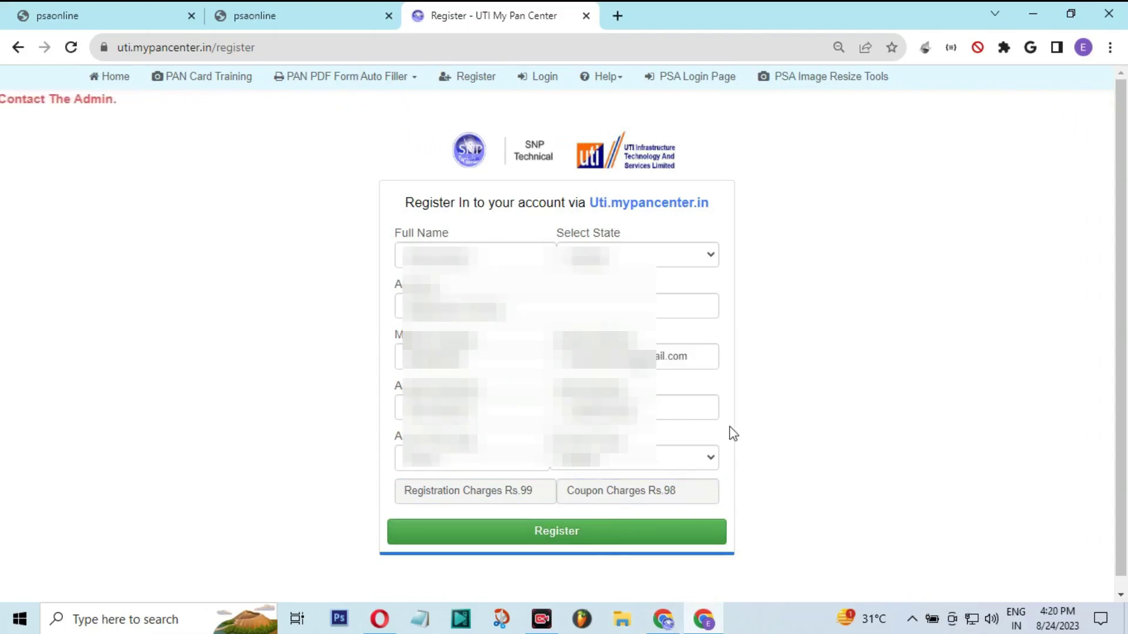
{"action": "left_click", "coordinate": [561, 537]}
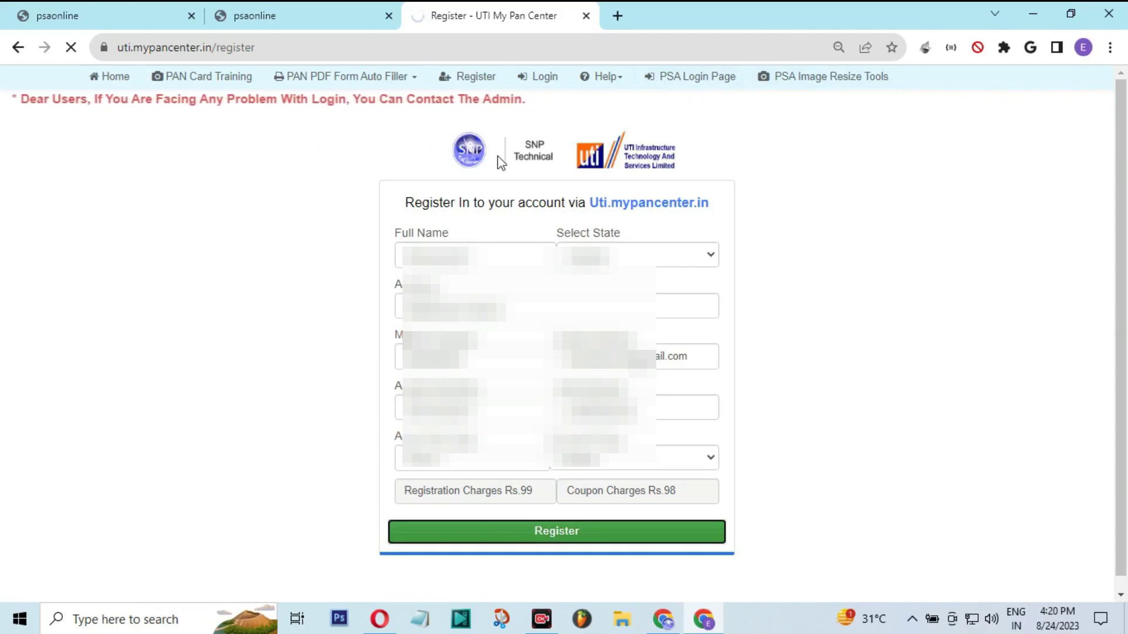
Return to the registration page and dismiss the successful registration message
{"action": "left_click", "coordinate": [306, 12]}
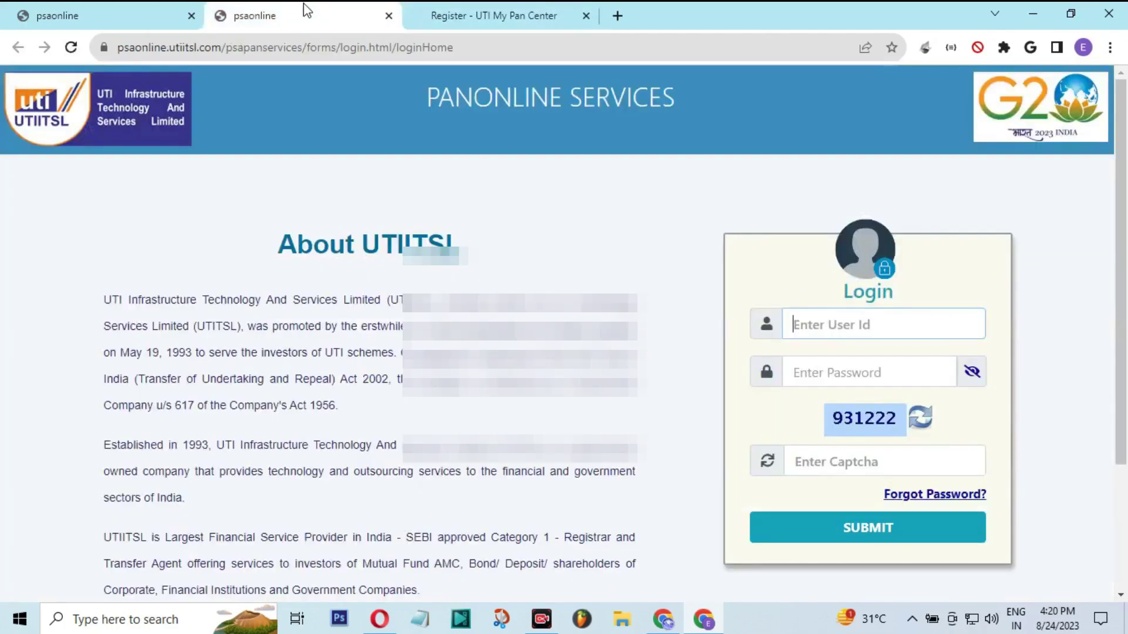
{"action": "left_click", "coordinate": [576, 14]}
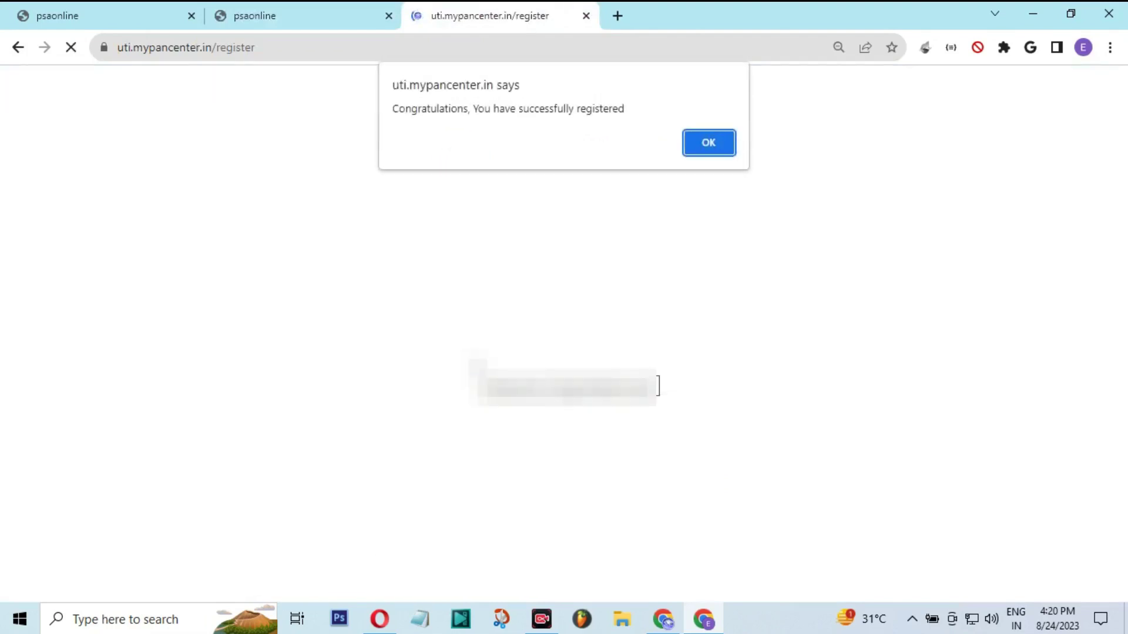
{"action": "left_click", "coordinate": [712, 148]}
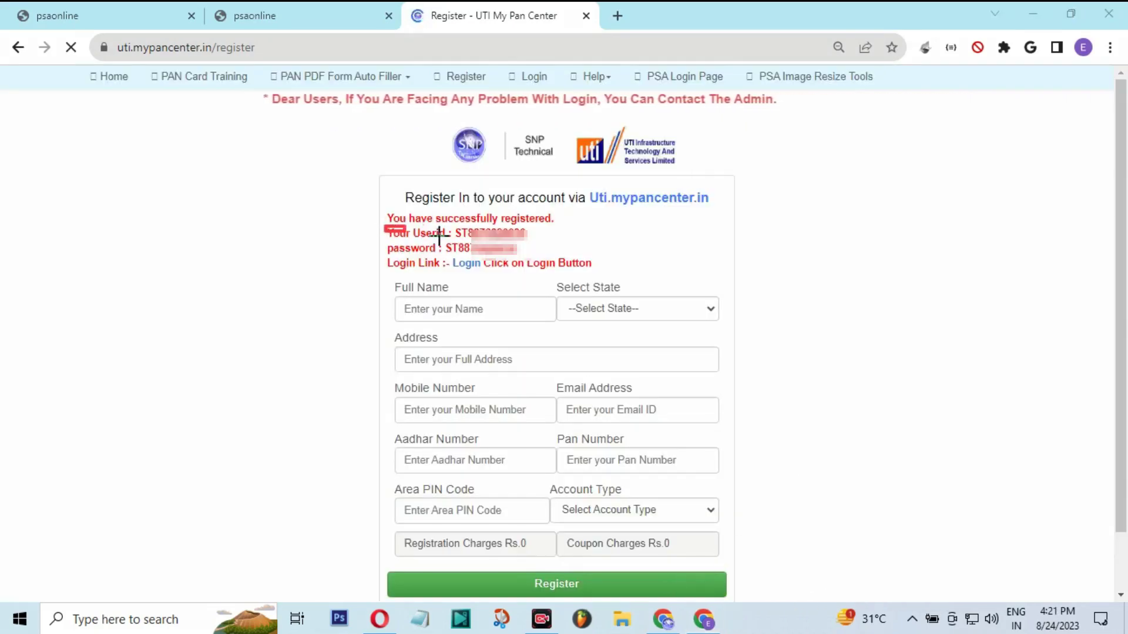
Point out the new user id, password and Login link, then select the user id
{"action": "left_click_drag", "start_coordinate": [385, 227], "coordinate": [535, 239]}
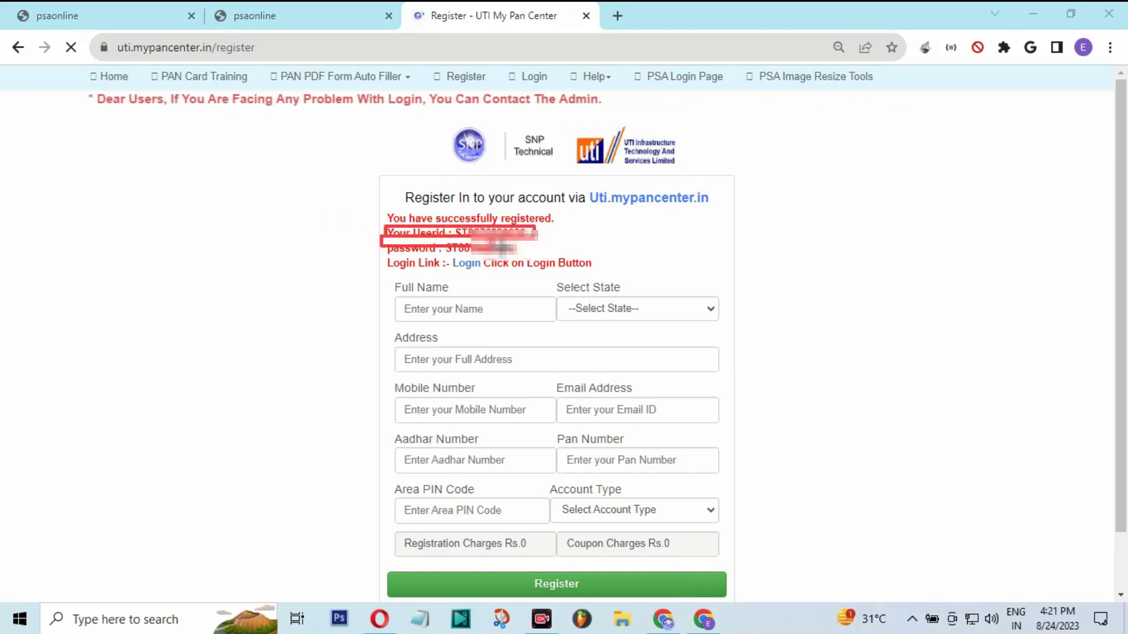
{"action": "left_click_drag", "start_coordinate": [382, 237], "coordinate": [536, 253]}
{"action": "left_click_drag", "start_coordinate": [441, 251], "coordinate": [485, 273]}
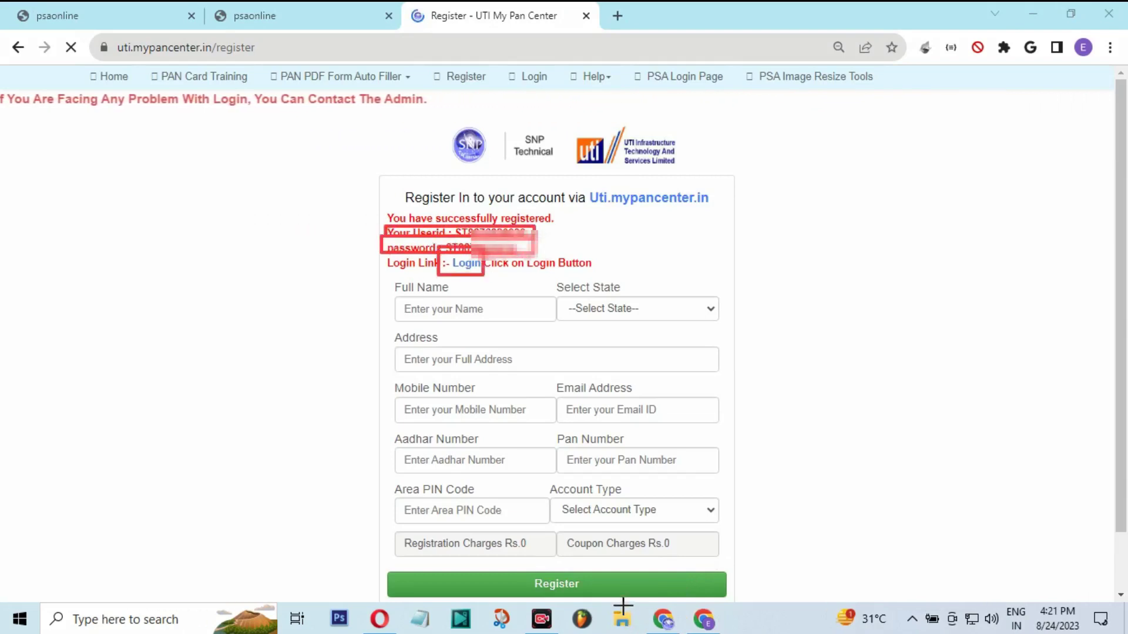
{"action": "key", "text": "Escape"}
{"action": "double_click", "coordinate": [481, 233]}
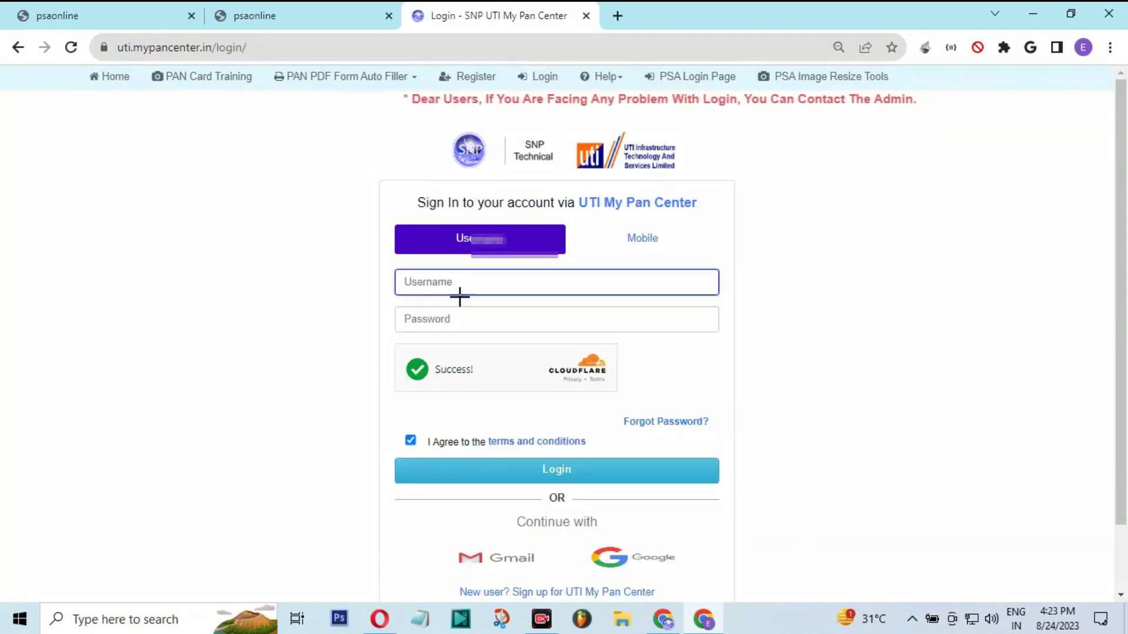
Point out the Username, Password, Success! check, sign-in button and Google/Gmail options
{"action": "left_click_drag", "start_coordinate": [385, 264], "coordinate": [494, 308]}
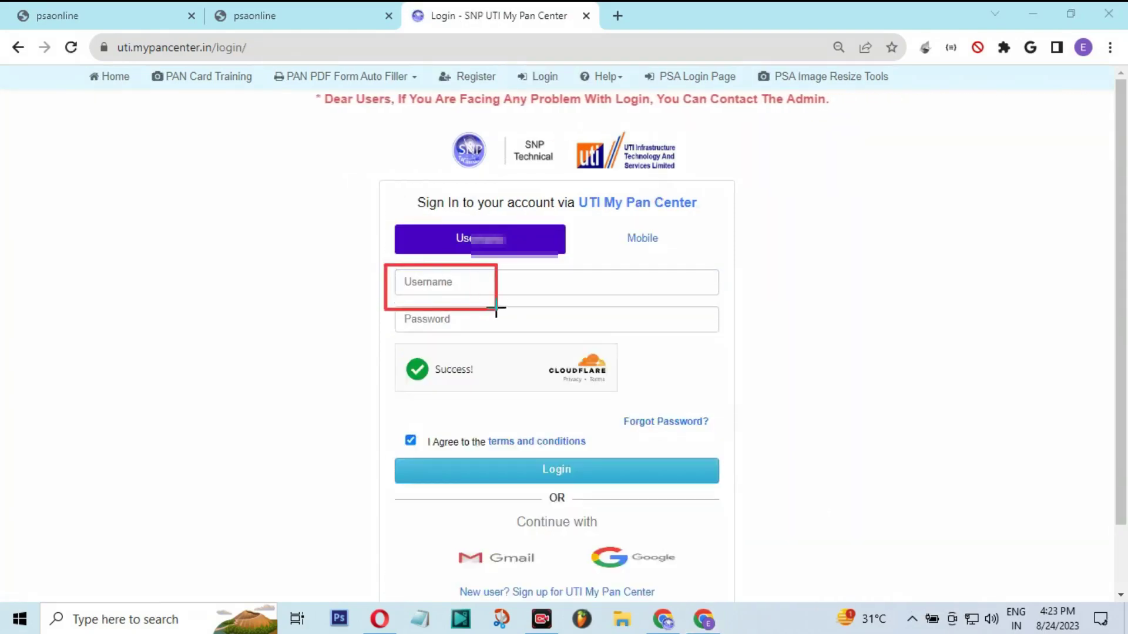
{"action": "left_click_drag", "start_coordinate": [398, 309], "coordinate": [497, 339]}
{"action": "mouse_move", "coordinate": [400, 345]}
{"action": "left_mouse_down"}
{"action": "mouse_move", "coordinate": [433, 370]}
{"action": "mouse_move", "coordinate": [512, 392]}
{"action": "left_mouse_up"}
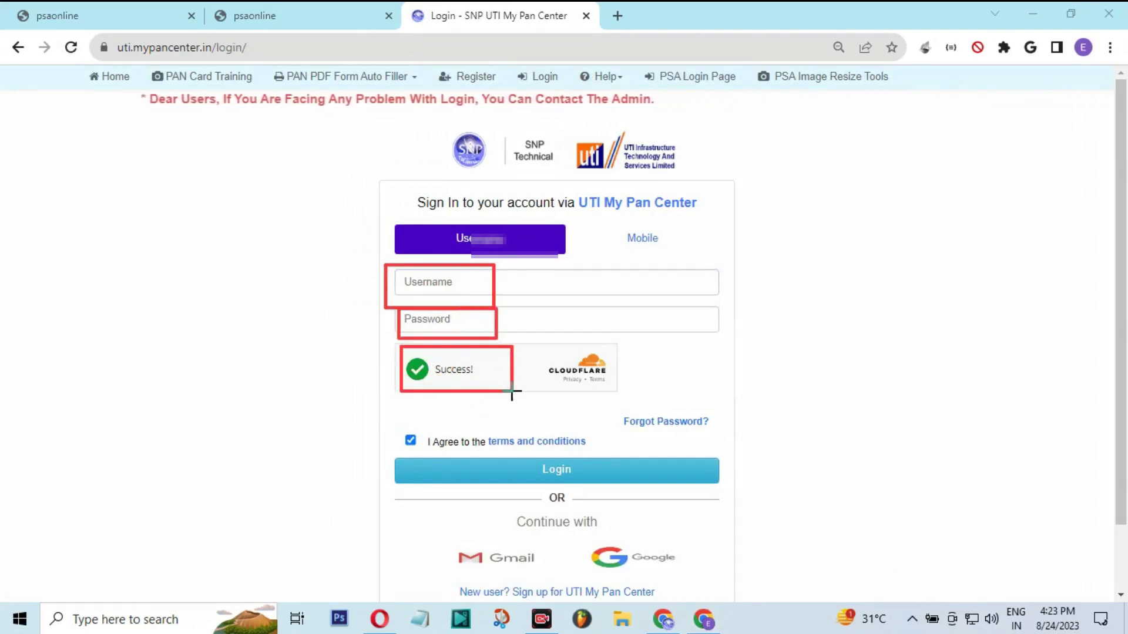
{"action": "left_click_drag", "start_coordinate": [533, 456], "coordinate": [614, 489]}
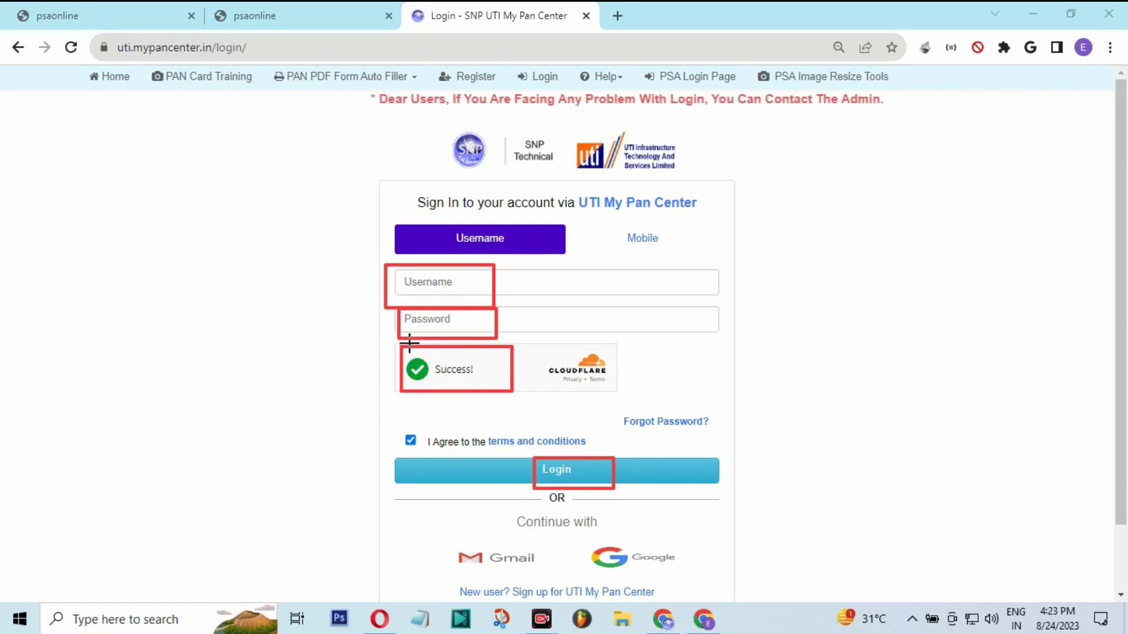
{"action": "left_click_drag", "start_coordinate": [402, 346], "coordinate": [528, 386]}
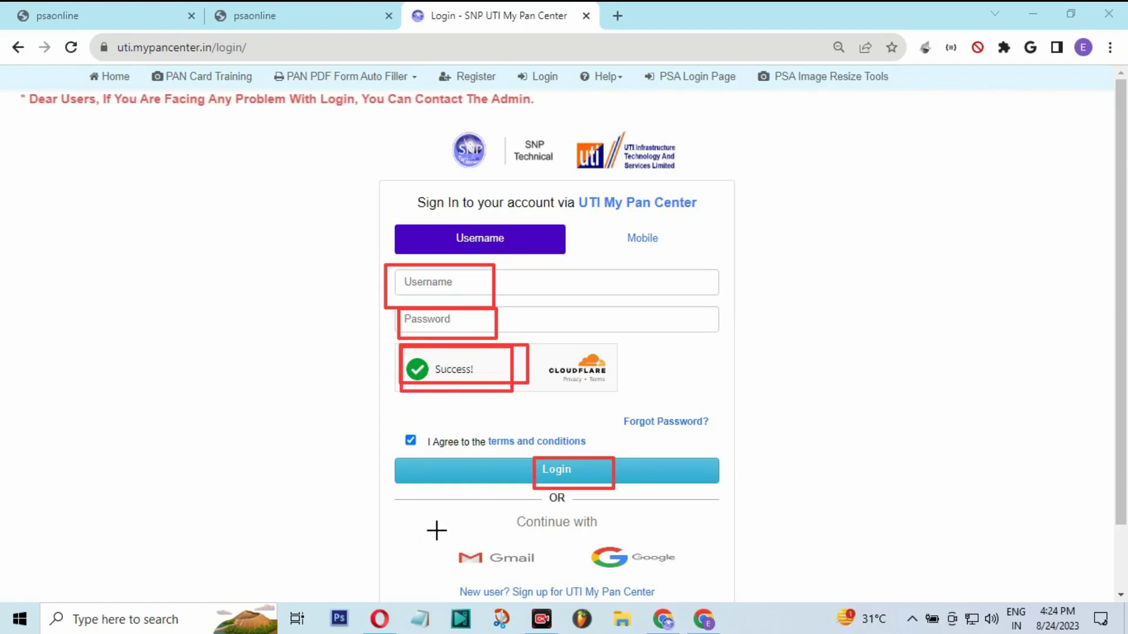
{"action": "key", "text": "Escape"}
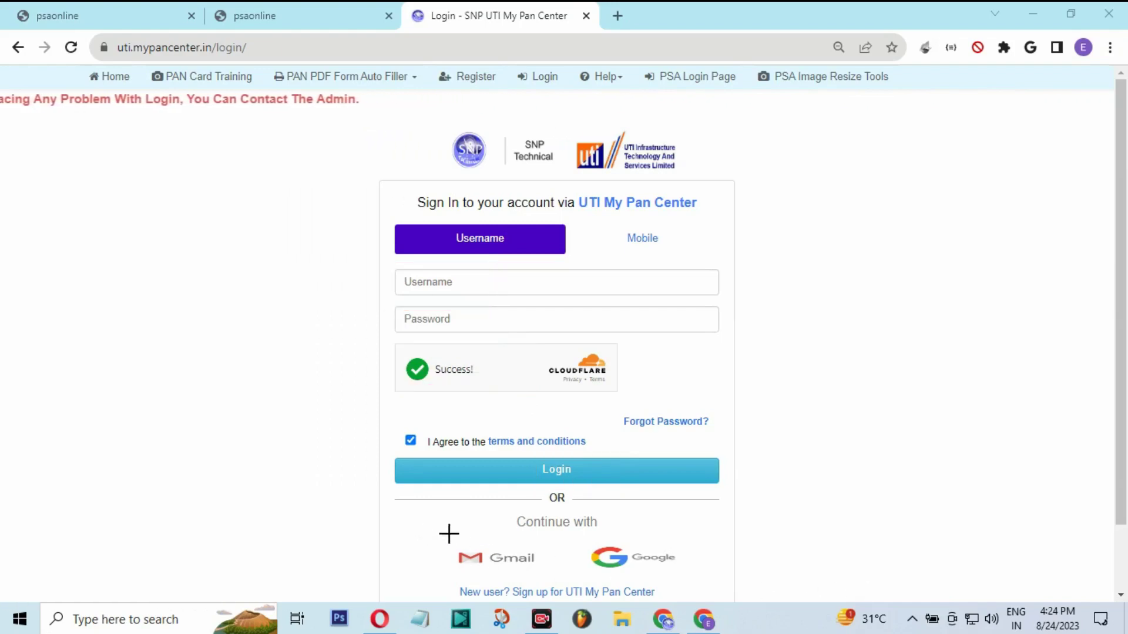
{"action": "left_click_drag", "start_coordinate": [431, 528], "coordinate": [749, 586]}
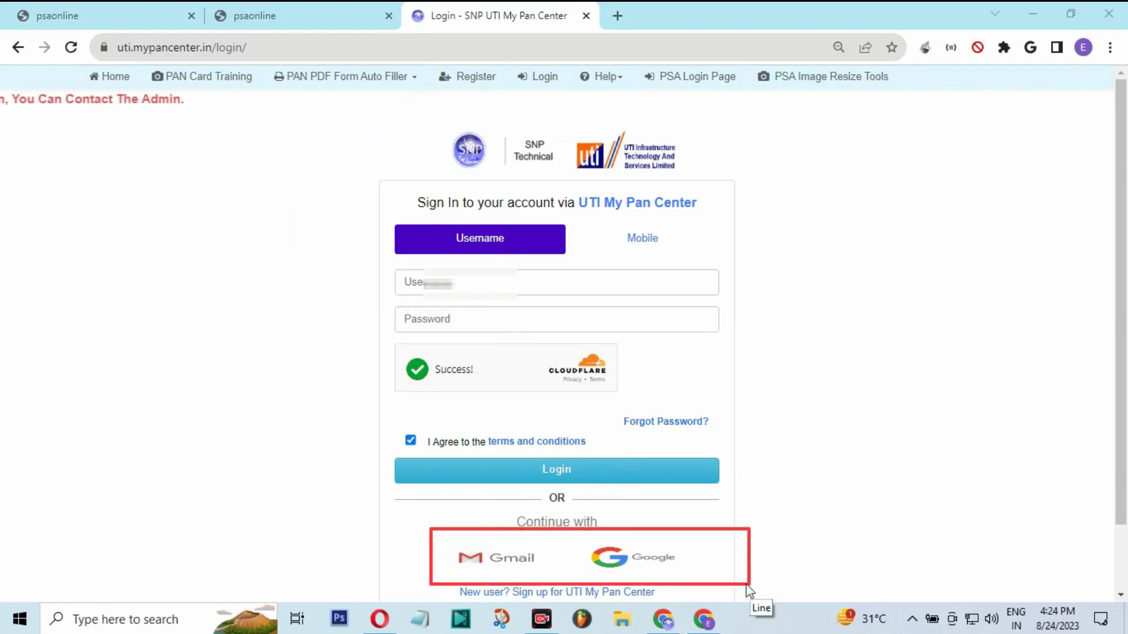
{"action": "left_click_drag", "start_coordinate": [584, 535], "coordinate": [696, 580]}
{"action": "left_click_drag", "start_coordinate": [456, 534], "coordinate": [537, 580]}
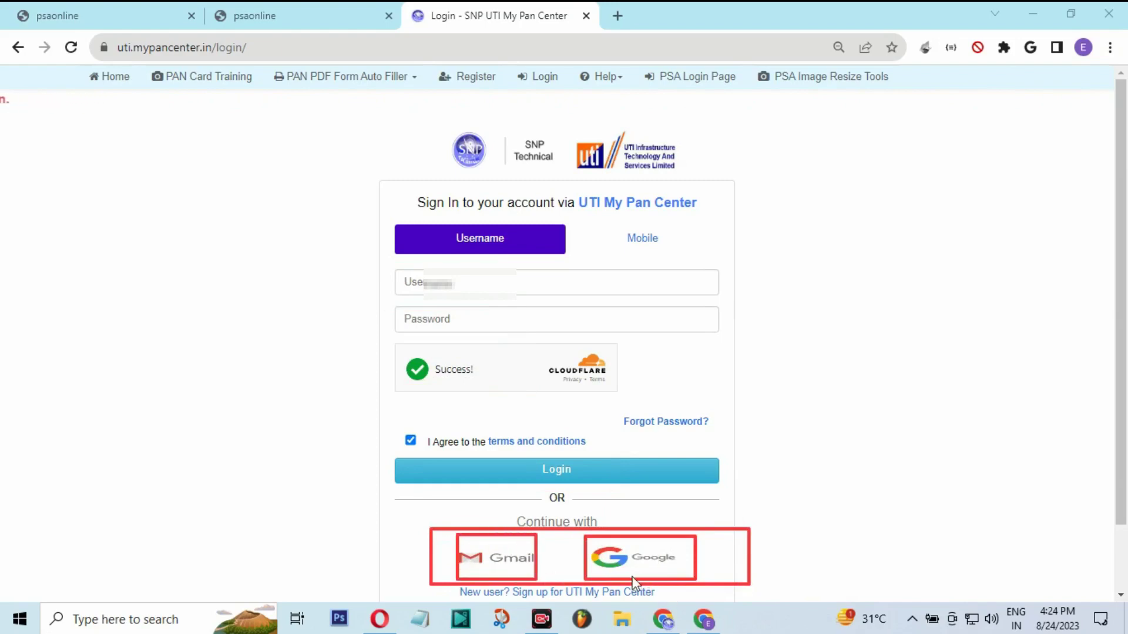
{"action": "key", "text": "Escape"}
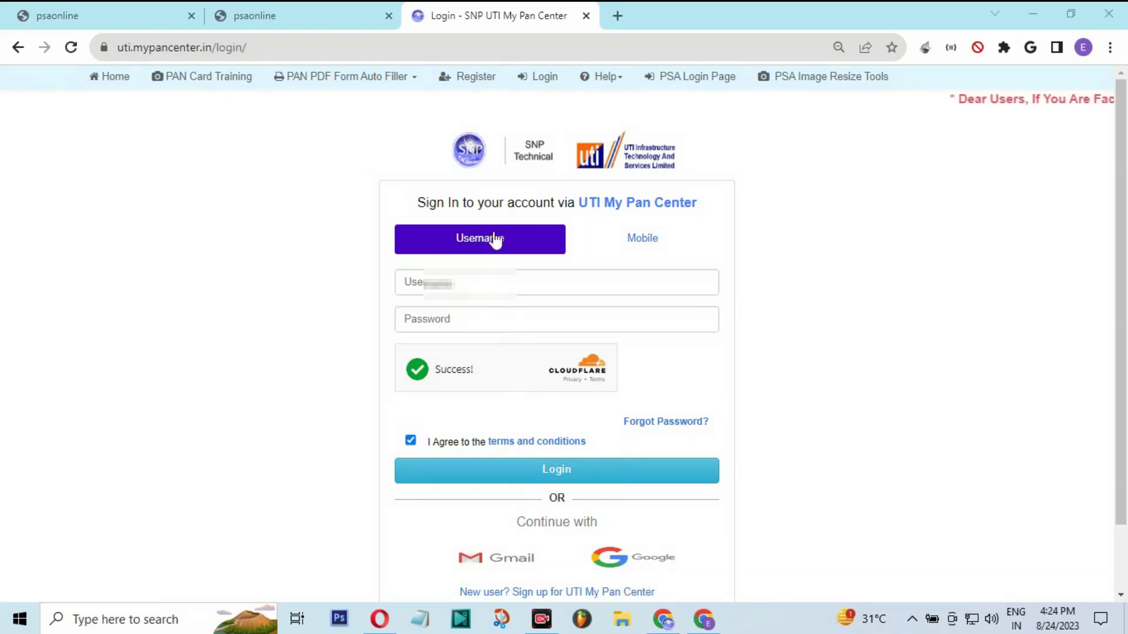
Paste the saved username and password and log in to the retailer account
{"action": "left_click", "coordinate": [527, 287]}
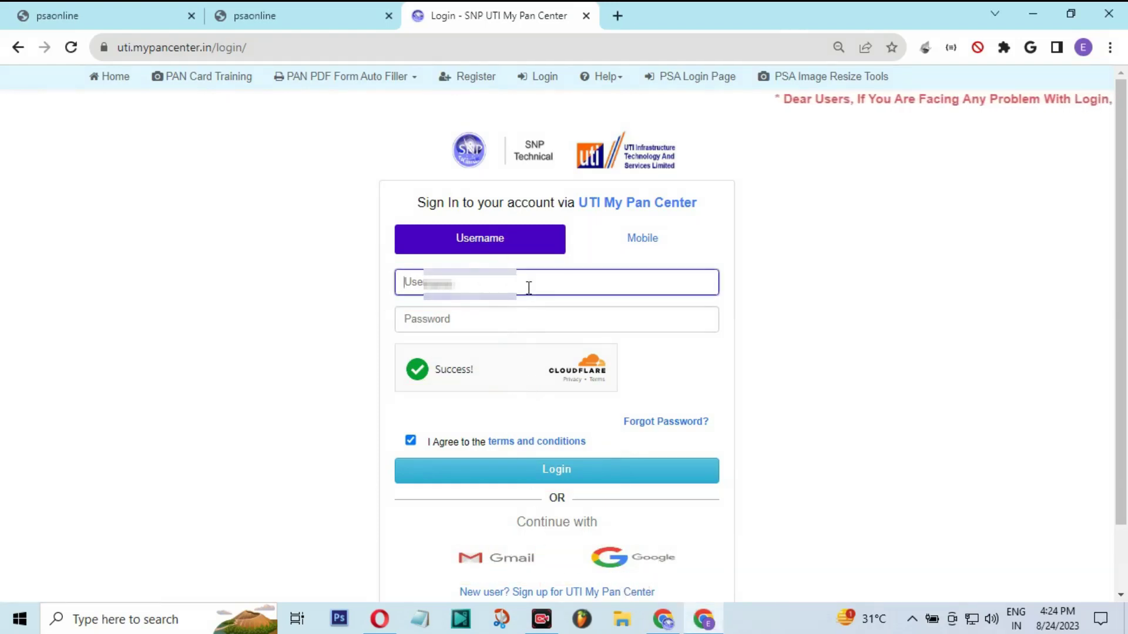
{"action": "key", "text": "ctrl+v"}
{"action": "key", "text": "Tab"}
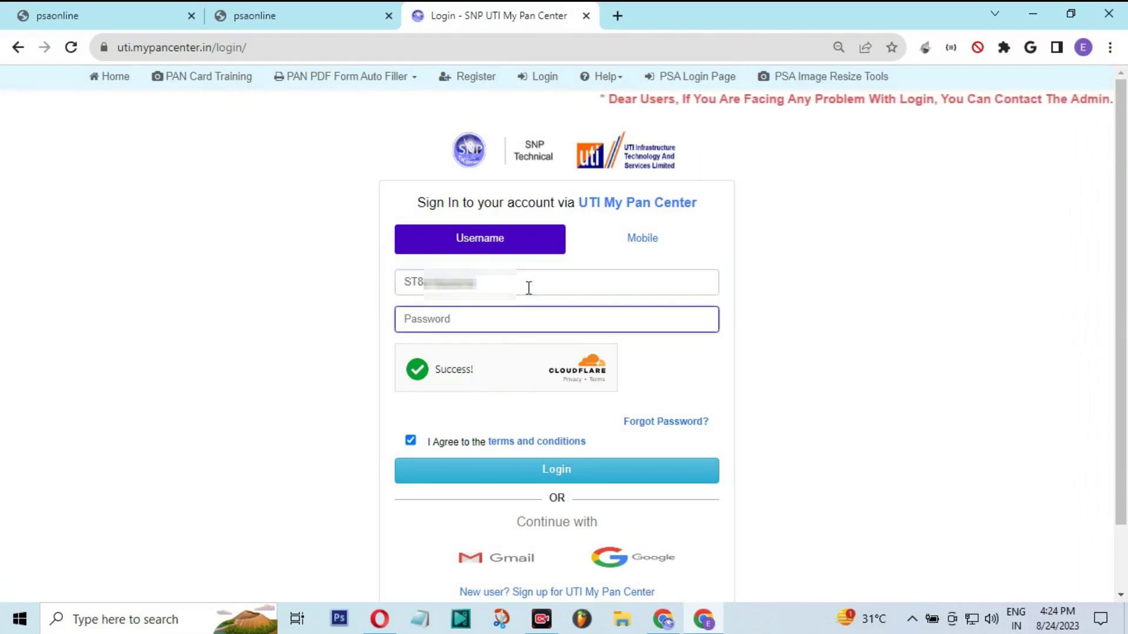
{"action": "key", "text": "ctrl+v"}
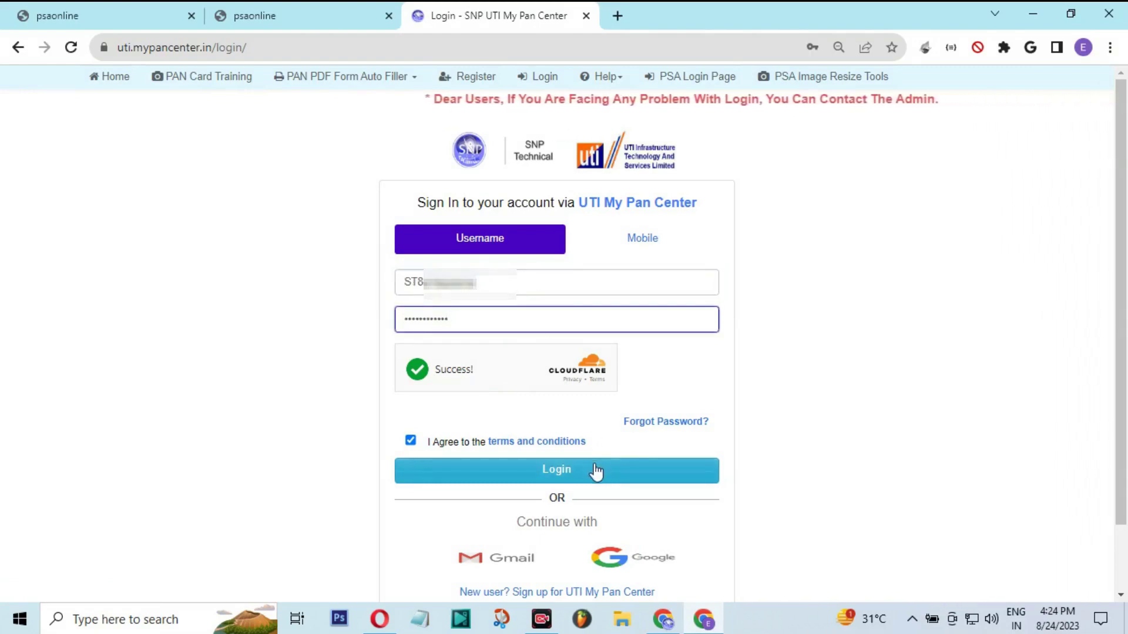
{"action": "left_click", "coordinate": [594, 469]}
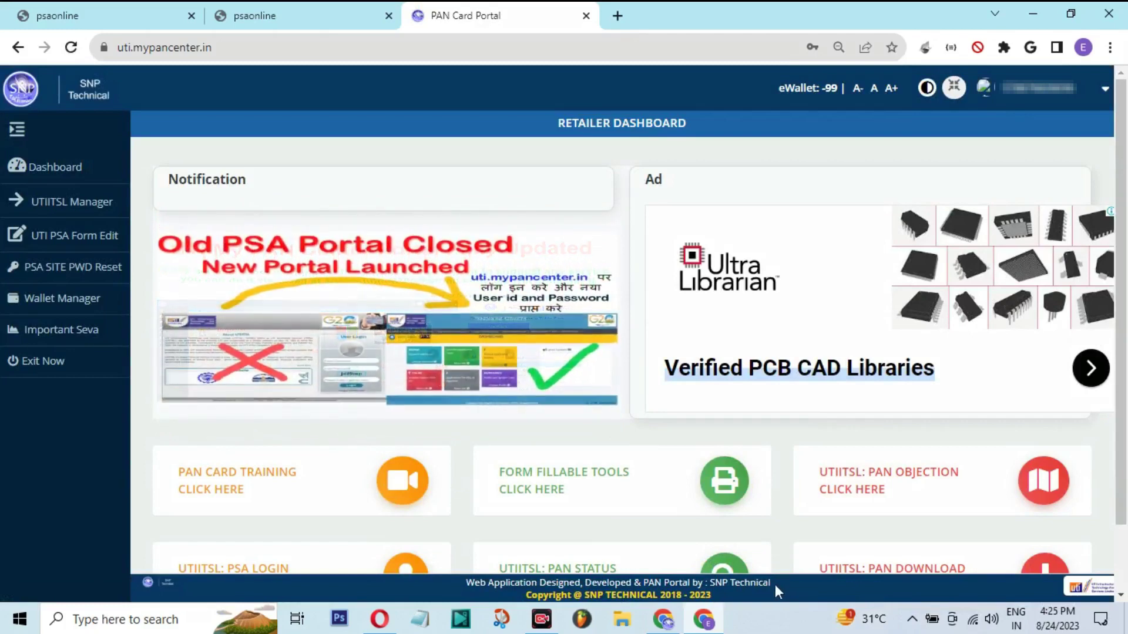
Try UTIITSL Manager > New PSA ID Activation, dismiss the low-balance warning, and expand Wallet Manager
{"action": "left_click_drag", "start_coordinate": [743, 420], "coordinate": [825, 101]}
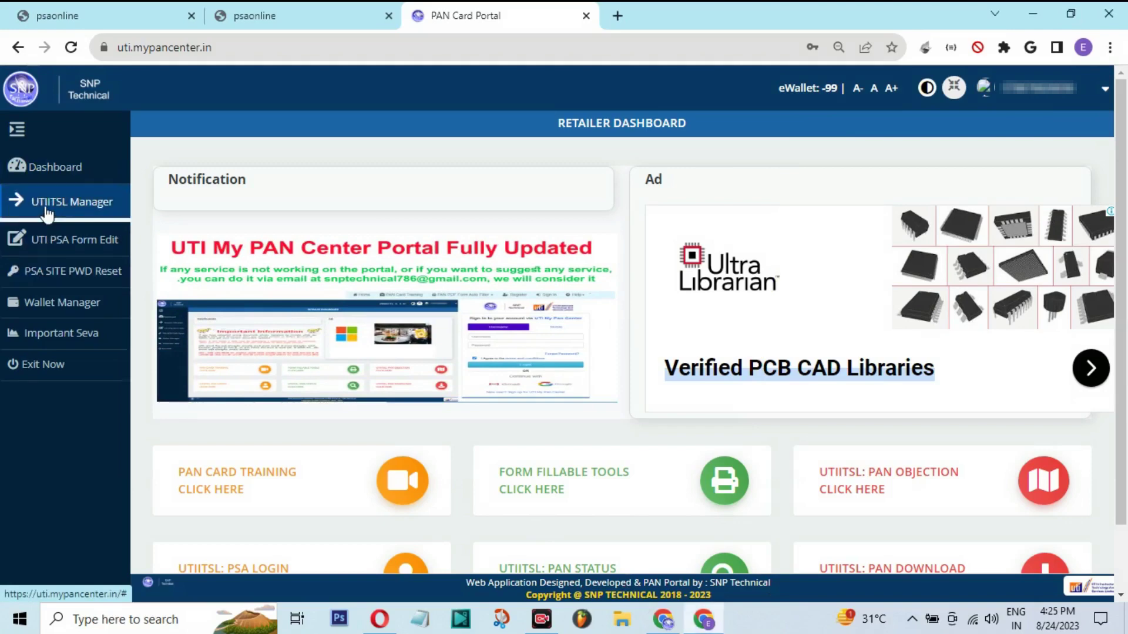
{"action": "left_click", "coordinate": [23, 203]}
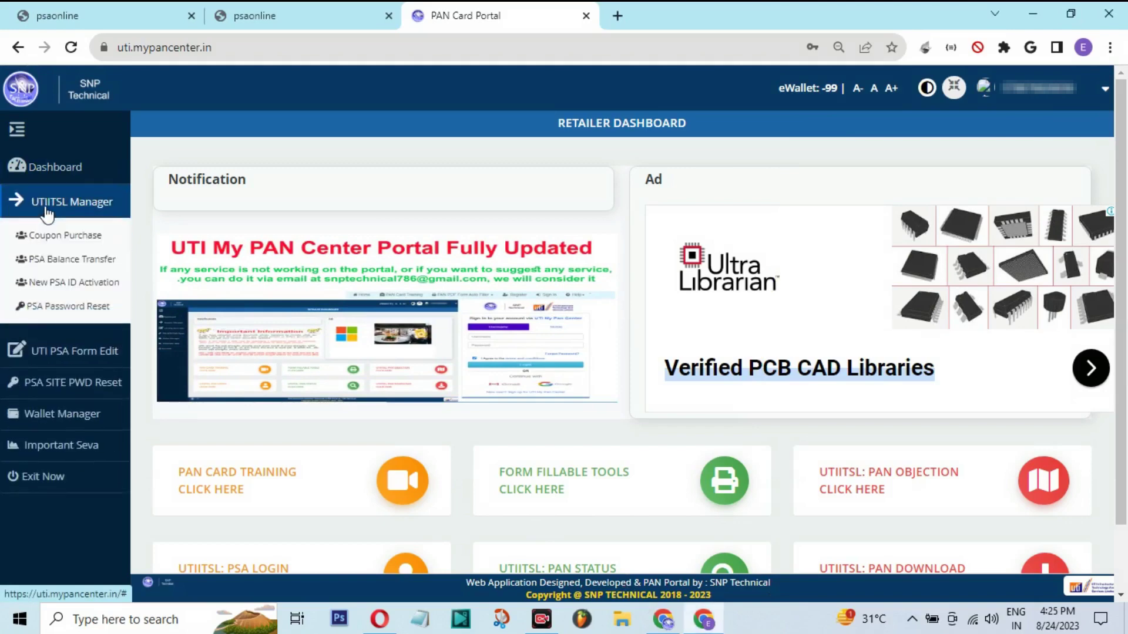
{"action": "left_click", "coordinate": [59, 286]}
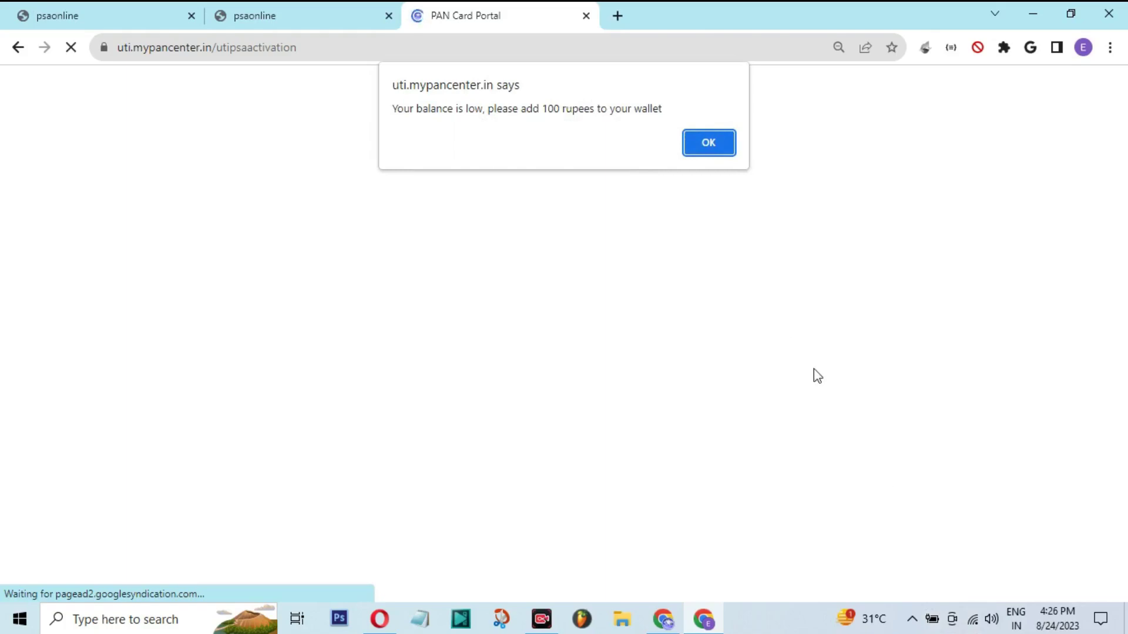
{"action": "key", "text": "Return"}
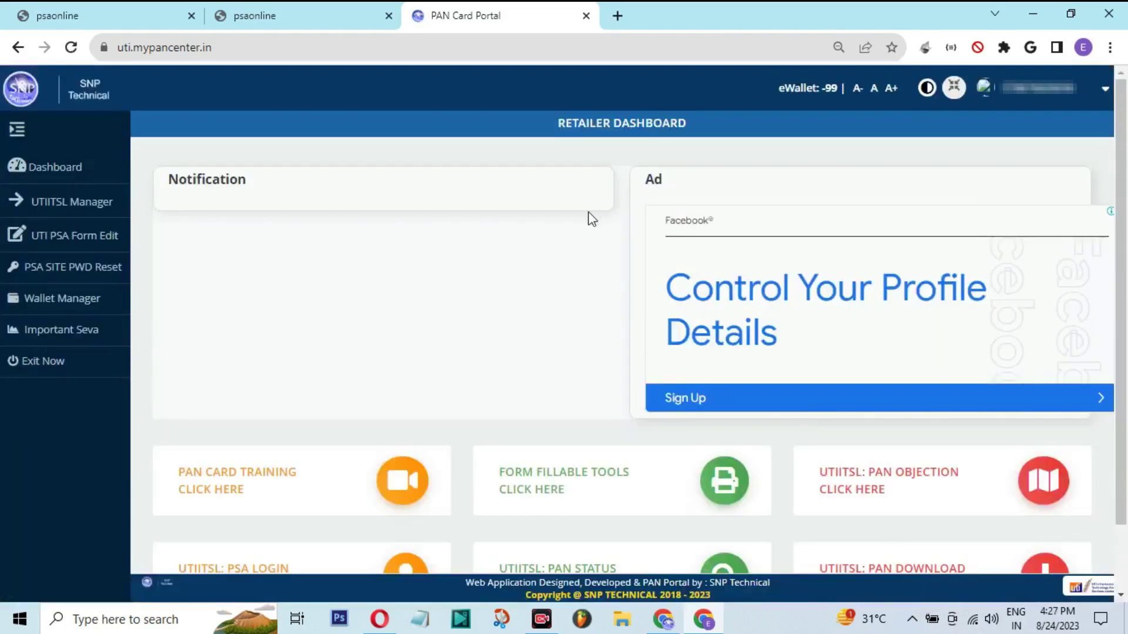
{"action": "left_click", "coordinate": [52, 300]}
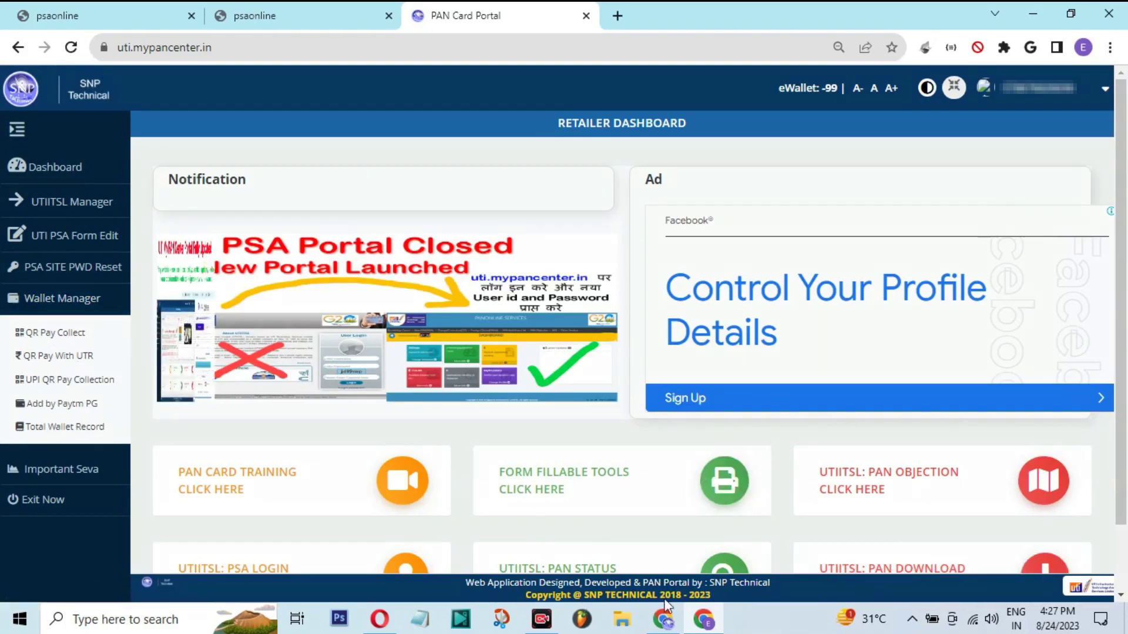
{"action": "left_click_drag", "start_coordinate": [6, 343], "coordinate": [111, 370]}
On QR Pay With UTR, keep Google Pay and generate a payment QR for 100
{"action": "key", "text": "Escape"}
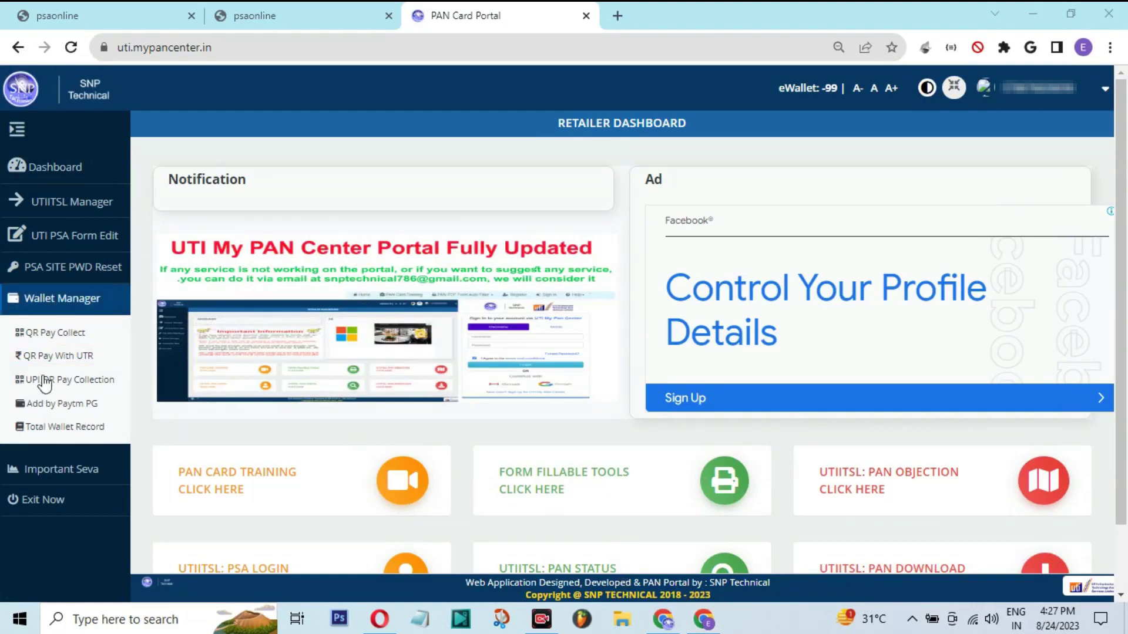
{"action": "left_click", "coordinate": [54, 358]}
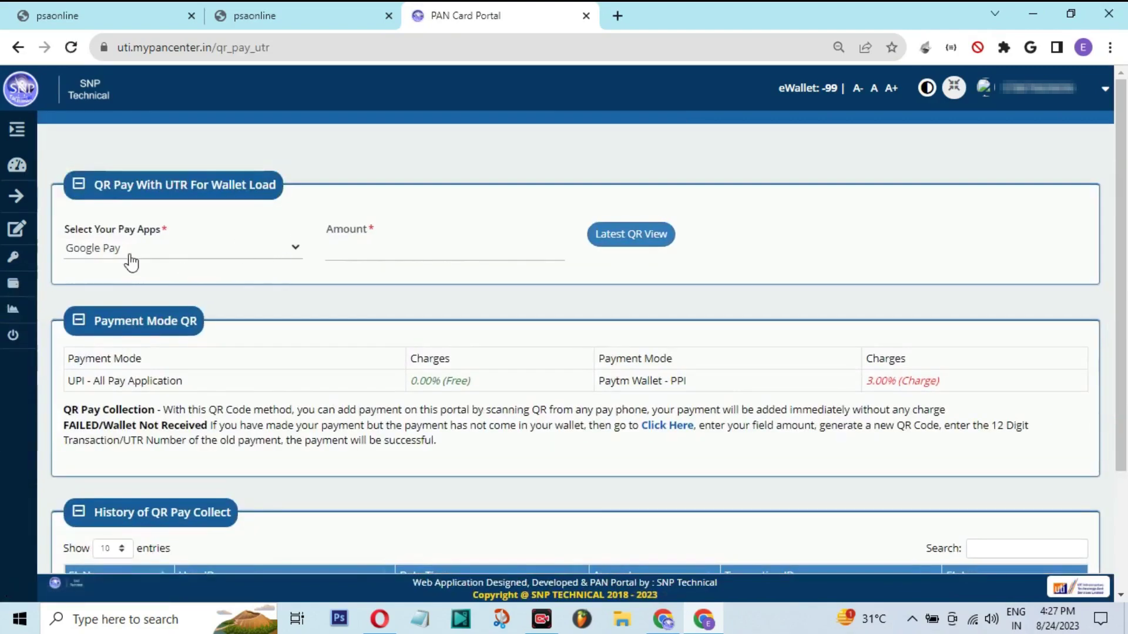
{"action": "left_click", "coordinate": [133, 251]}
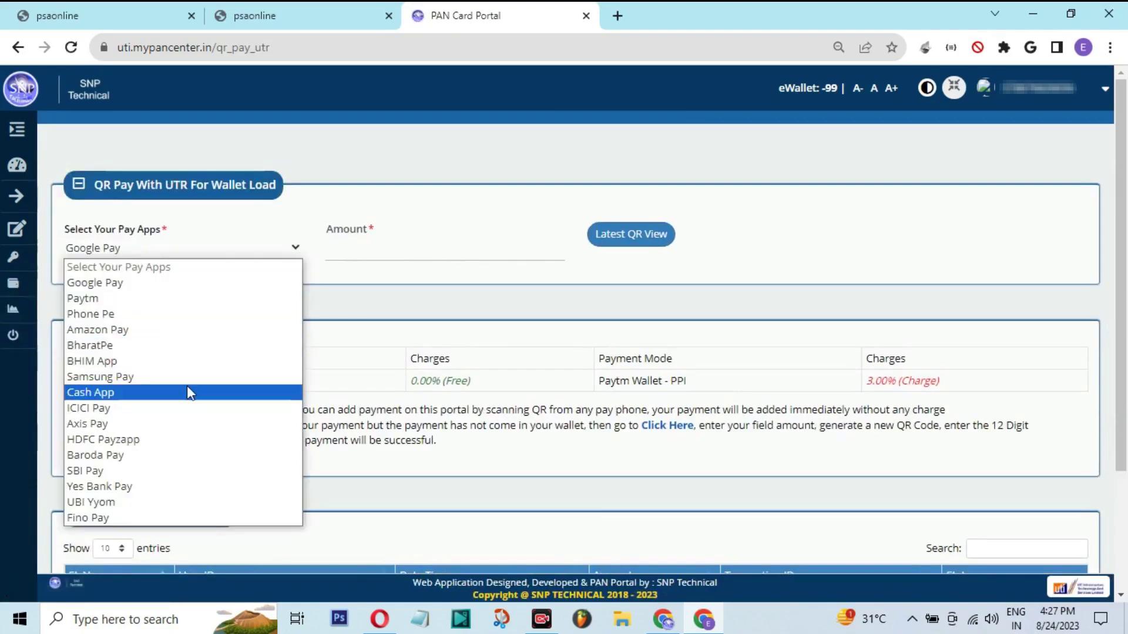
{"action": "left_click", "coordinate": [343, 264]}
{"action": "left_click", "coordinate": [332, 268]}
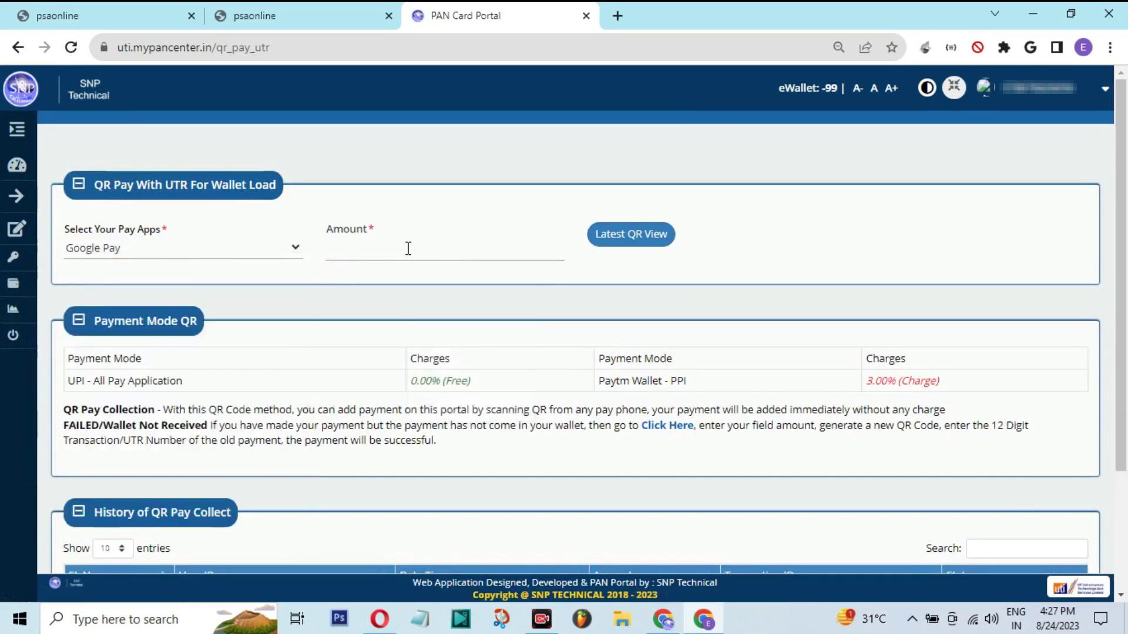
{"action": "left_click", "coordinate": [528, 250]}
{"action": "type", "text": "100"}
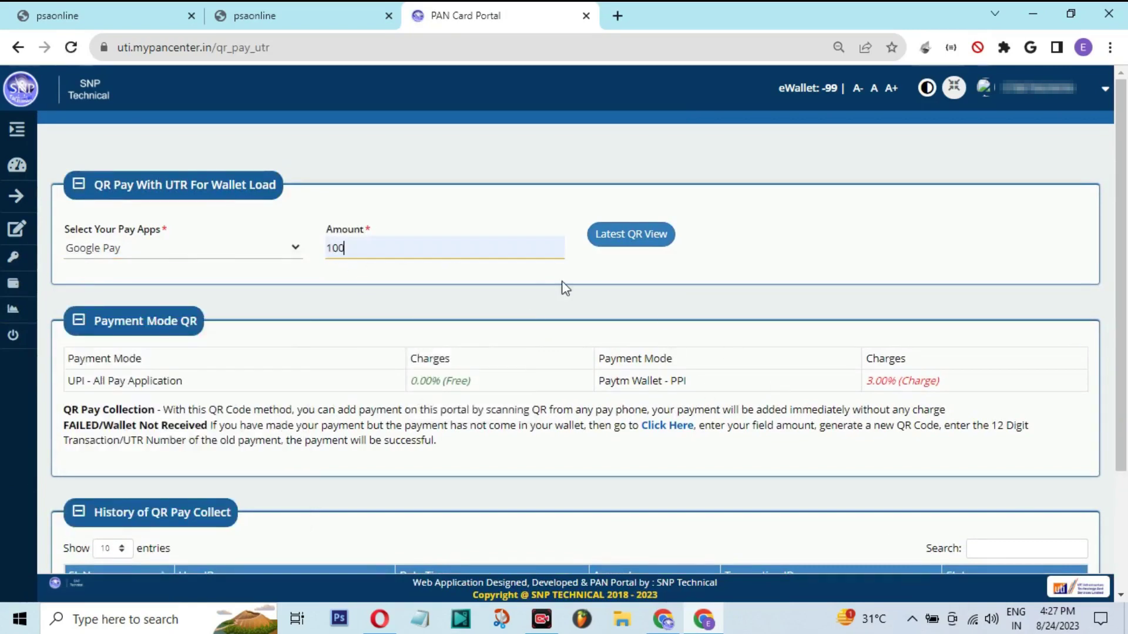
{"action": "left_click", "coordinate": [625, 243]}
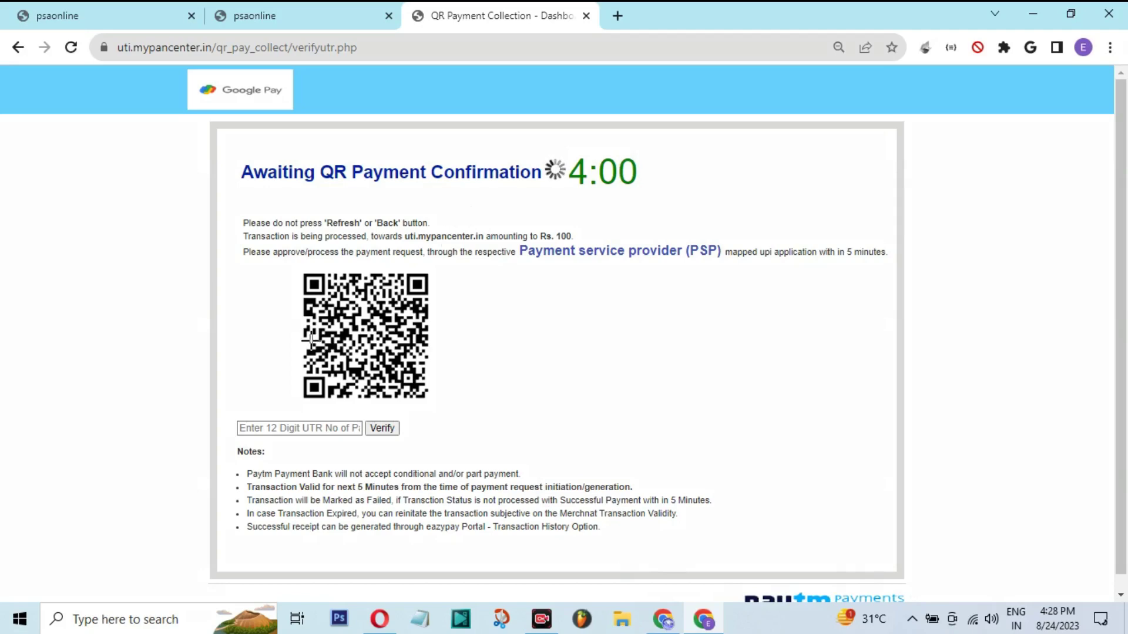
Acknowledge the 'payment added successfully' message once the 100 is paid
{"action": "mouse_move", "coordinate": [231, 409]}
{"action": "left_mouse_down"}
{"action": "mouse_move", "coordinate": [306, 439]}
{"action": "mouse_move", "coordinate": [408, 445]}
{"action": "left_mouse_up"}
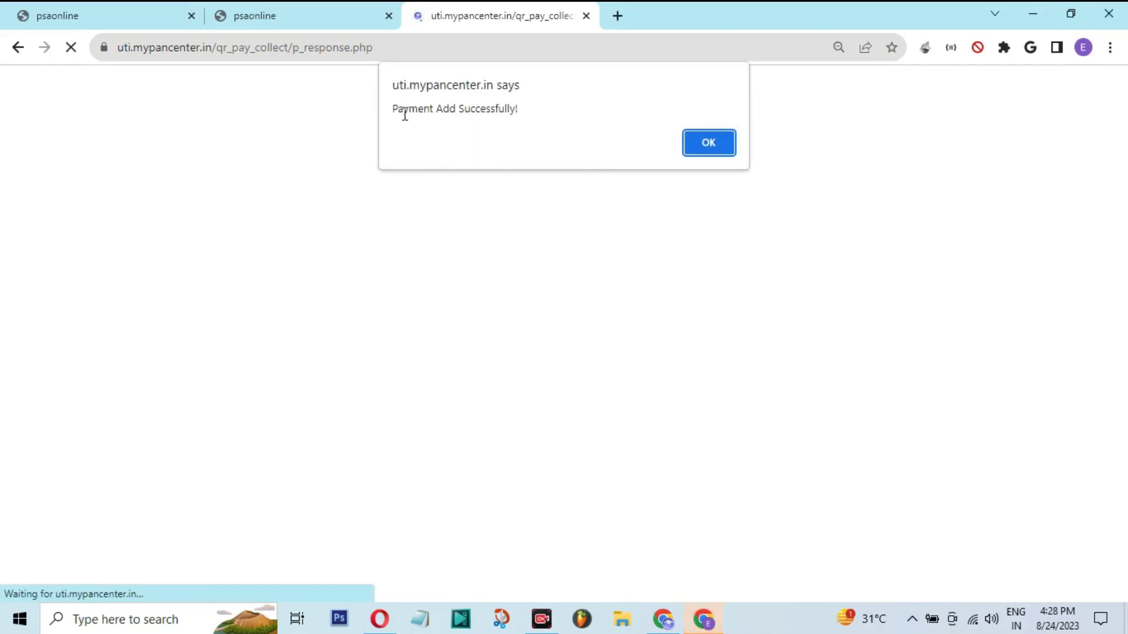
{"action": "left_click_drag", "start_coordinate": [393, 109], "coordinate": [515, 102]}
{"action": "left_click", "coordinate": [730, 145]}
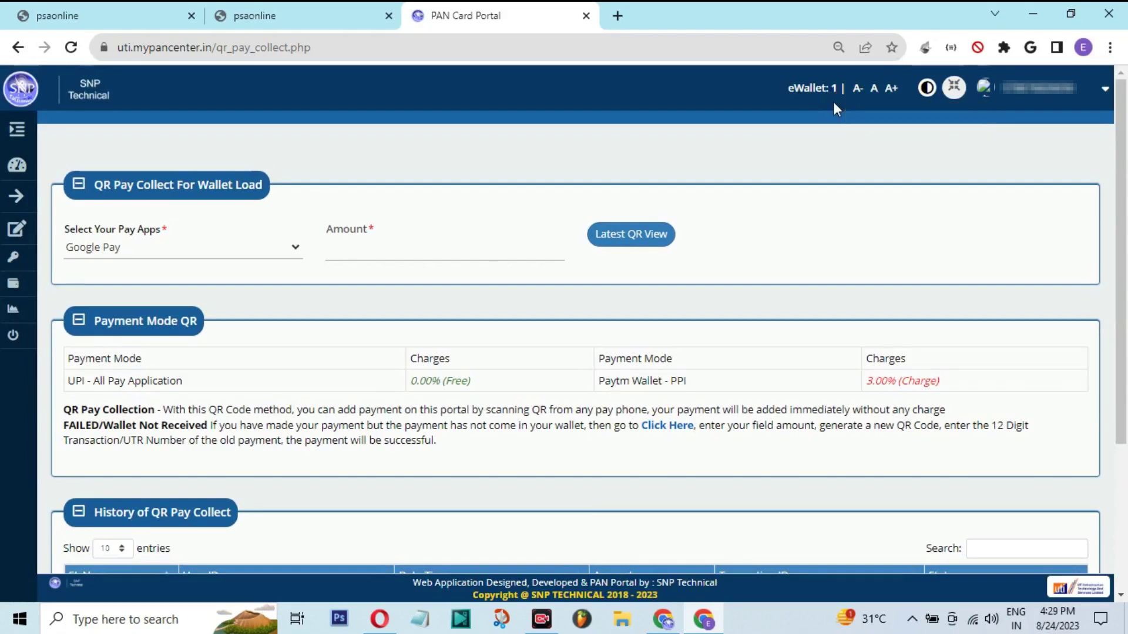
Retry UTIITSL Manager > New PSA ID Activation from the PAN Card Portal and accept the Update Profile notice
{"action": "left_click", "coordinate": [17, 131]}
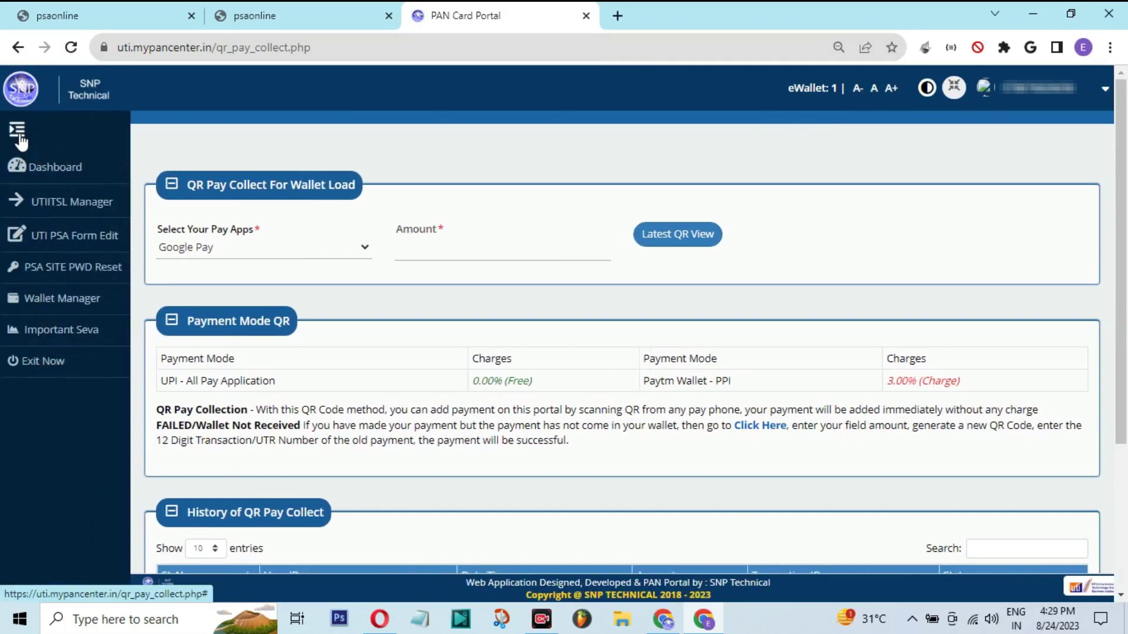
{"action": "left_click", "coordinate": [223, 14]}
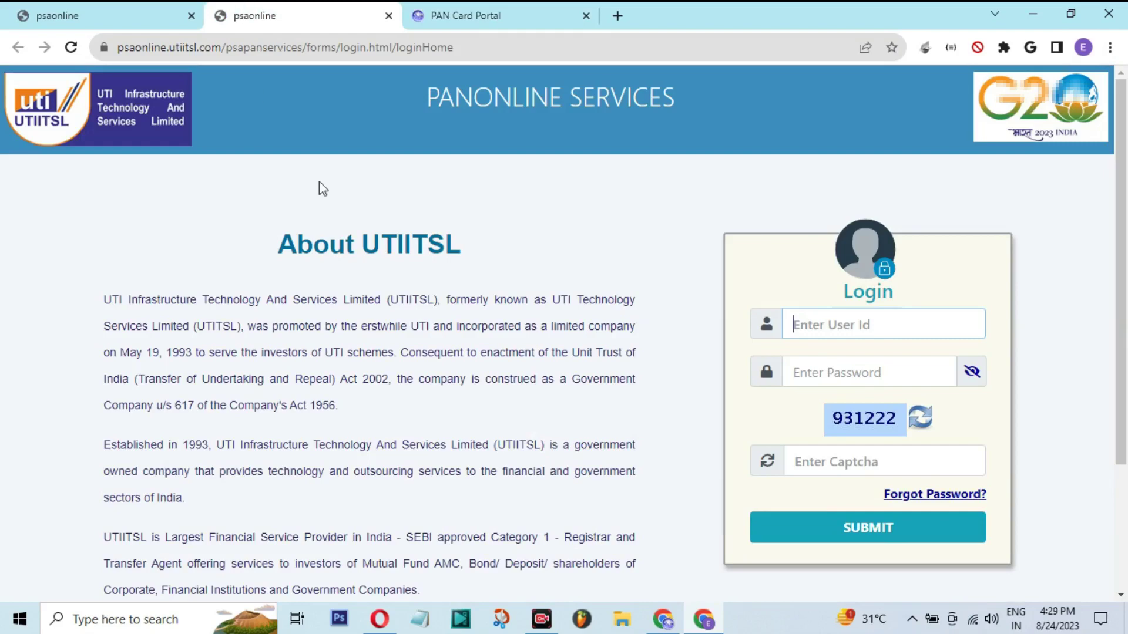
{"action": "left_click", "coordinate": [466, 15]}
{"action": "left_click", "coordinate": [62, 213]}
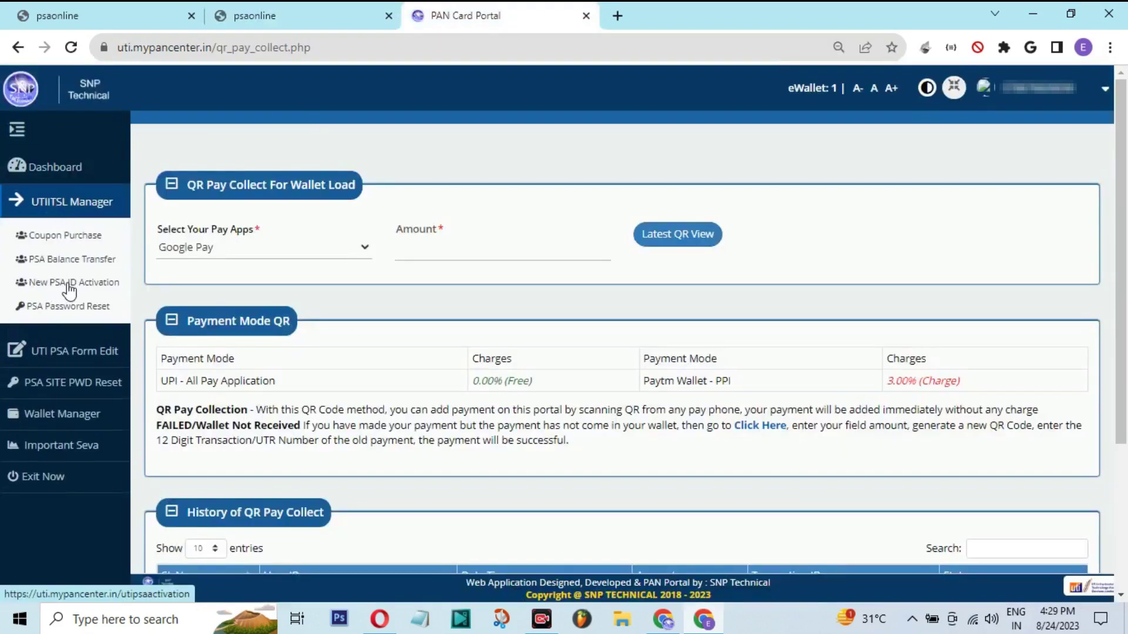
{"action": "left_click", "coordinate": [72, 284]}
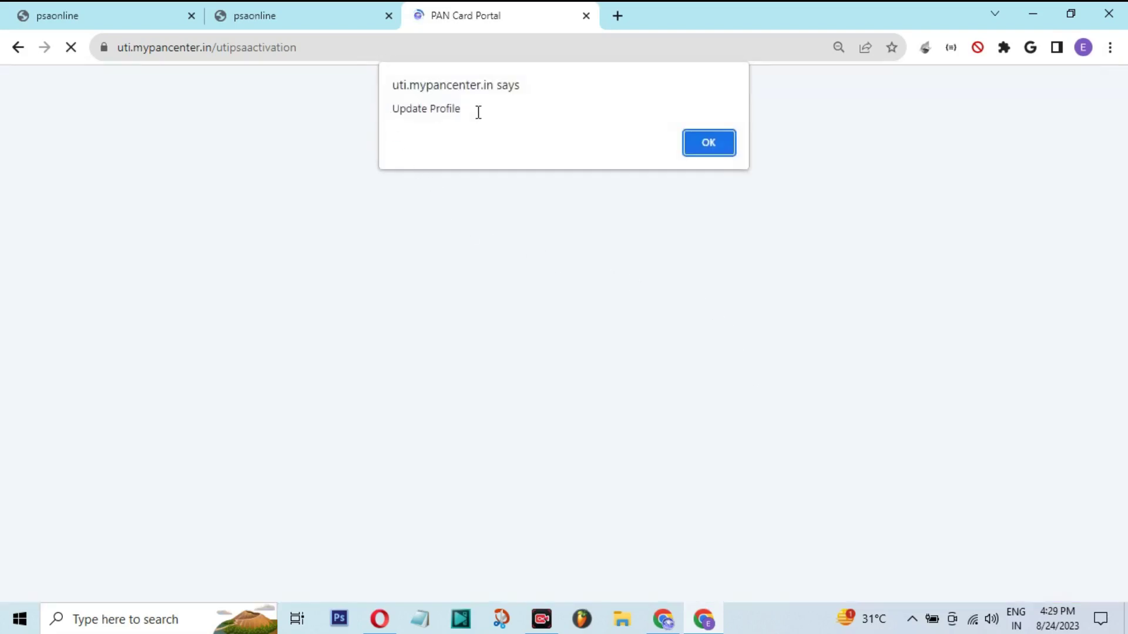
{"action": "left_click", "coordinate": [724, 143]}
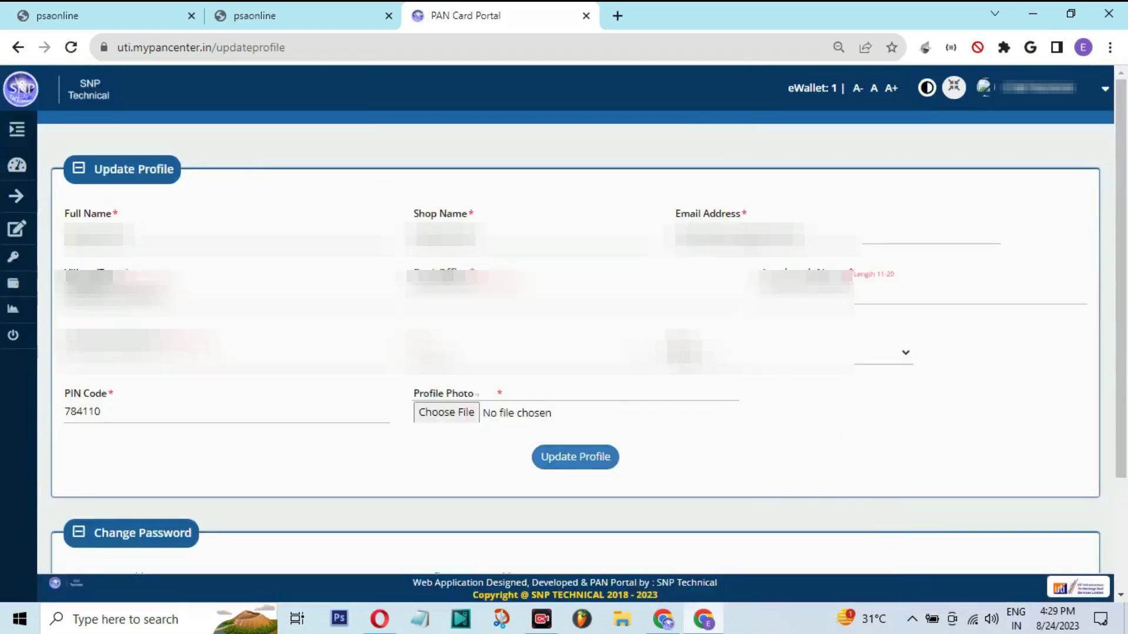
Point out the address fields on the Update Profile form
{"action": "mouse_move", "coordinate": [51, 139]}
{"action": "left_mouse_down"}
{"action": "mouse_move", "coordinate": [1034, 499]}
{"action": "mouse_move", "coordinate": [1086, 496]}
{"action": "left_mouse_up"}
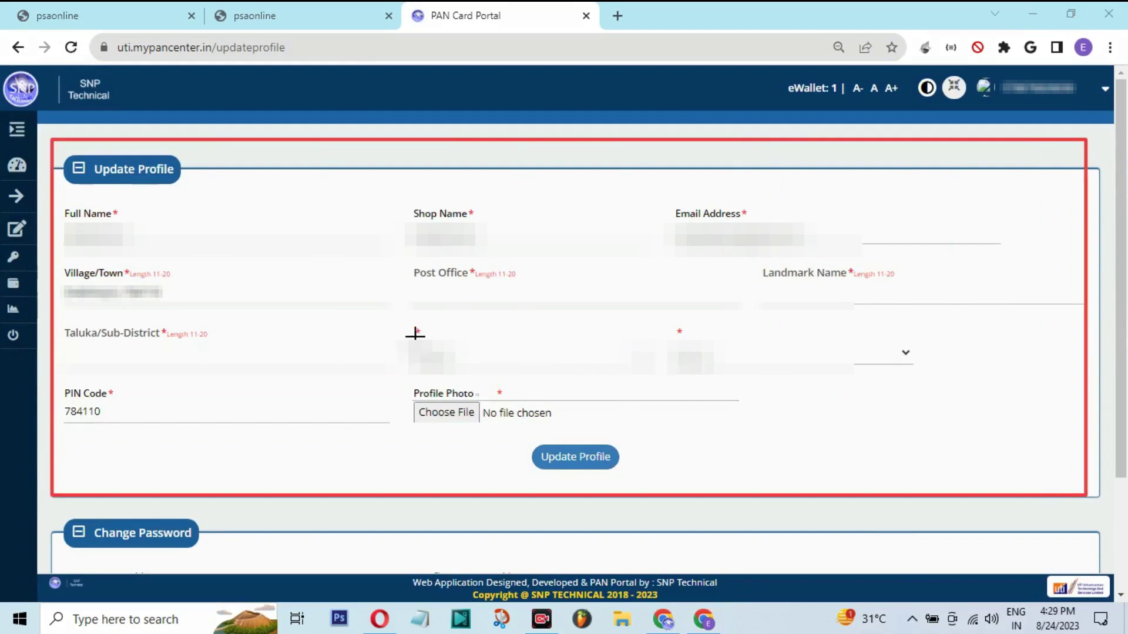
{"action": "left_click_drag", "start_coordinate": [60, 265], "coordinate": [203, 302]}
{"action": "left_click_drag", "start_coordinate": [407, 270], "coordinate": [489, 308]}
{"action": "left_click_drag", "start_coordinate": [757, 267], "coordinate": [924, 283]}
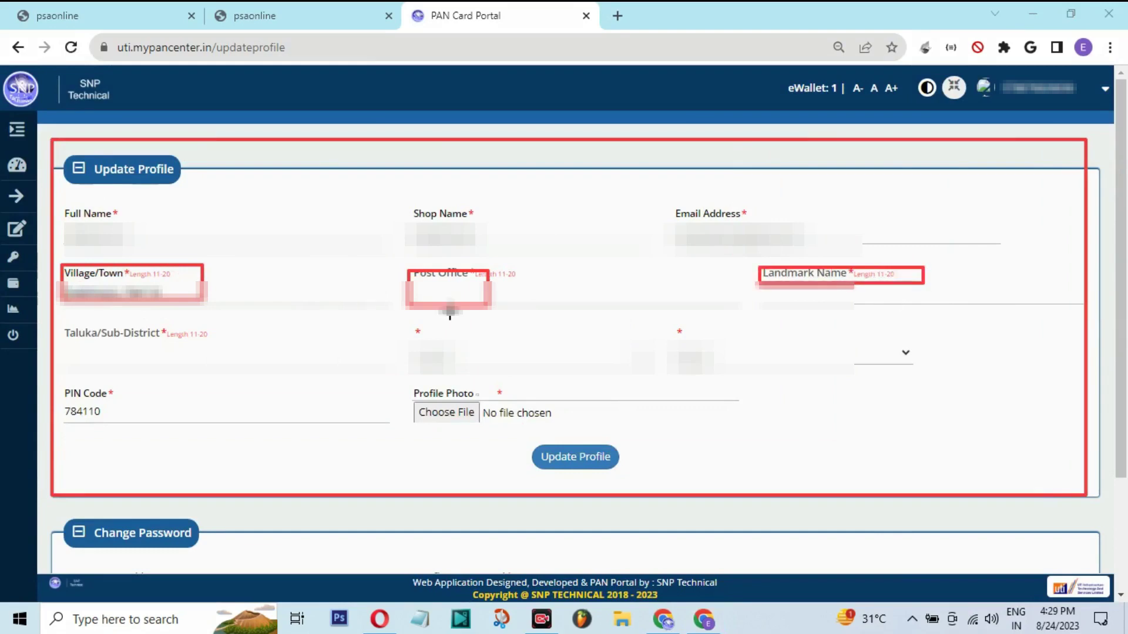
{"action": "mouse_move", "coordinate": [84, 321]}
{"action": "left_mouse_down"}
{"action": "mouse_move", "coordinate": [58, 330]}
{"action": "mouse_move", "coordinate": [245, 370]}
{"action": "left_mouse_up"}
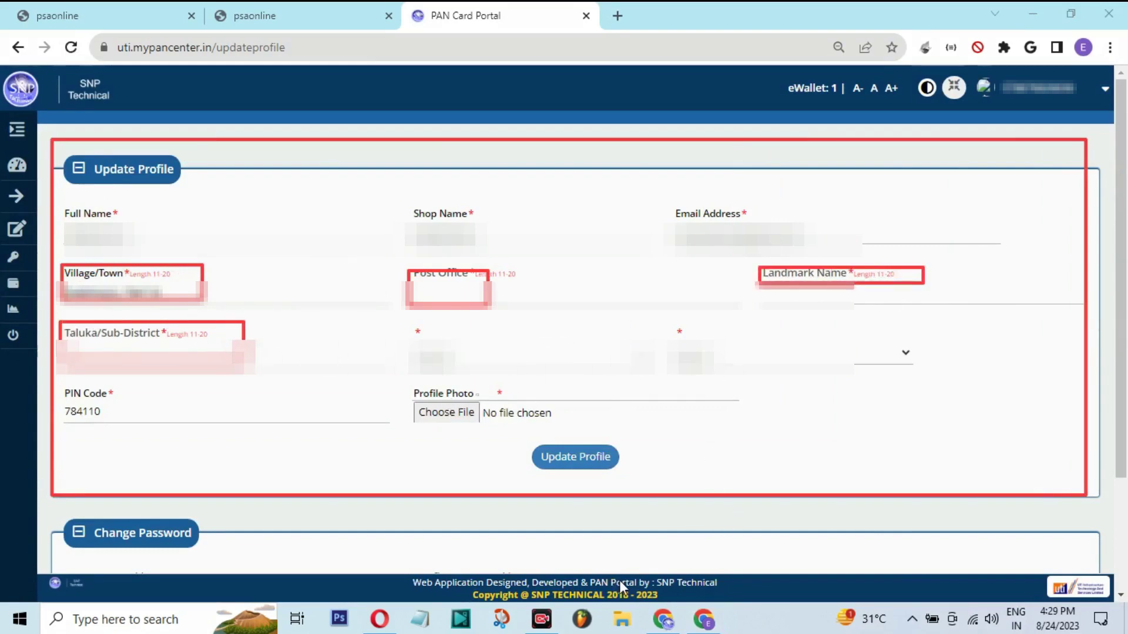
{"action": "key", "text": "Escape"}
Replace the Village/Town entry with the corrected village name
{"action": "double_click", "coordinate": [141, 292]}
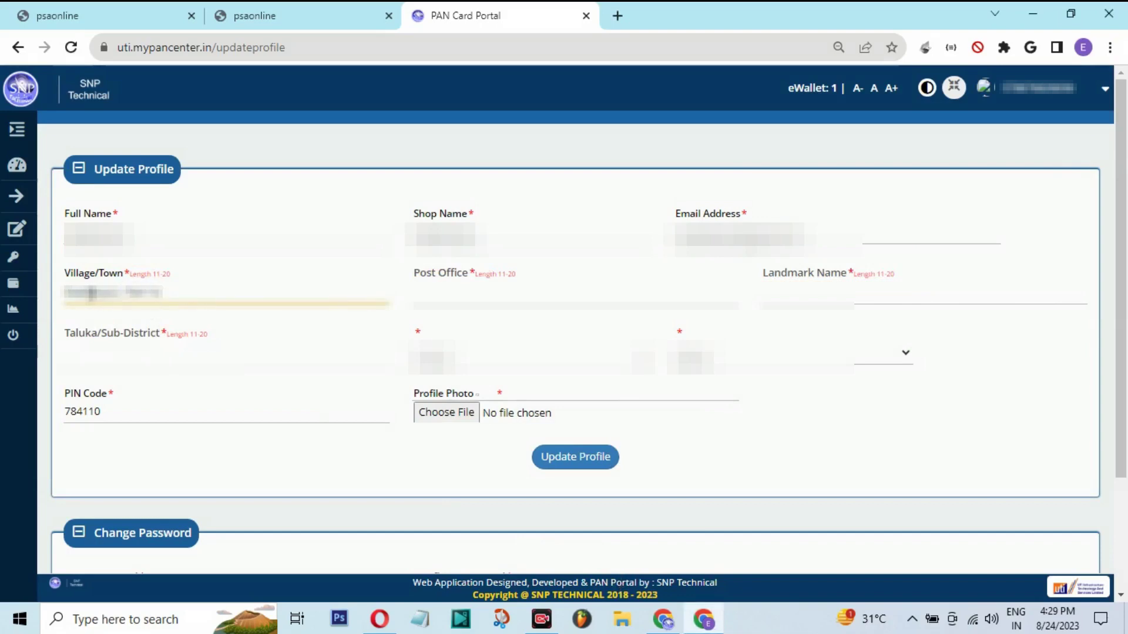
{"action": "double_click", "coordinate": [94, 293]}
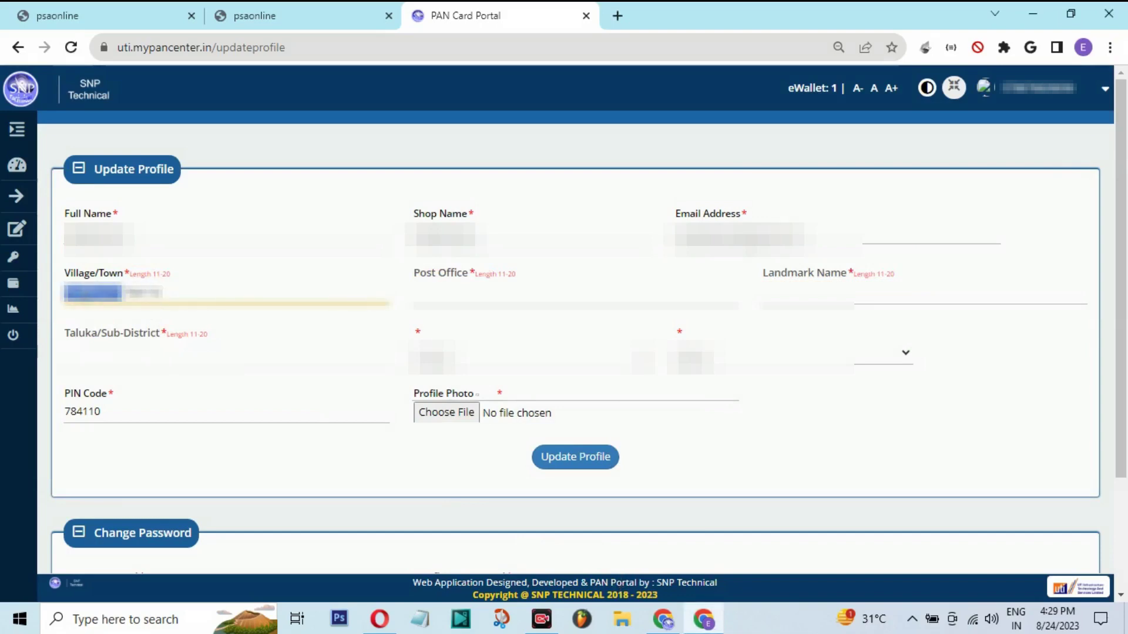
{"action": "key", "text": "BackSpace"}
{"action": "key", "text": "ctrl+a"}
{"action": "key", "text": "ctrl+v"}
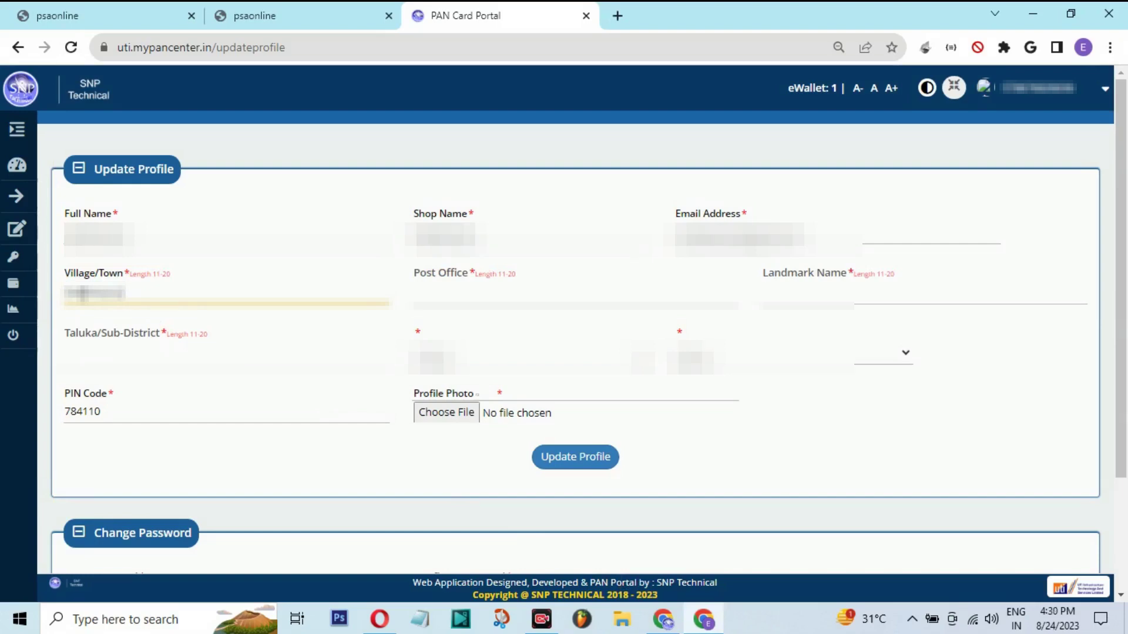
Paste the Post Office, end Landmark Name with MAJULI, and paste the Taluka/Sub-District
{"action": "key", "text": "Tab"}
{"action": "key", "text": "ctrl+v"}
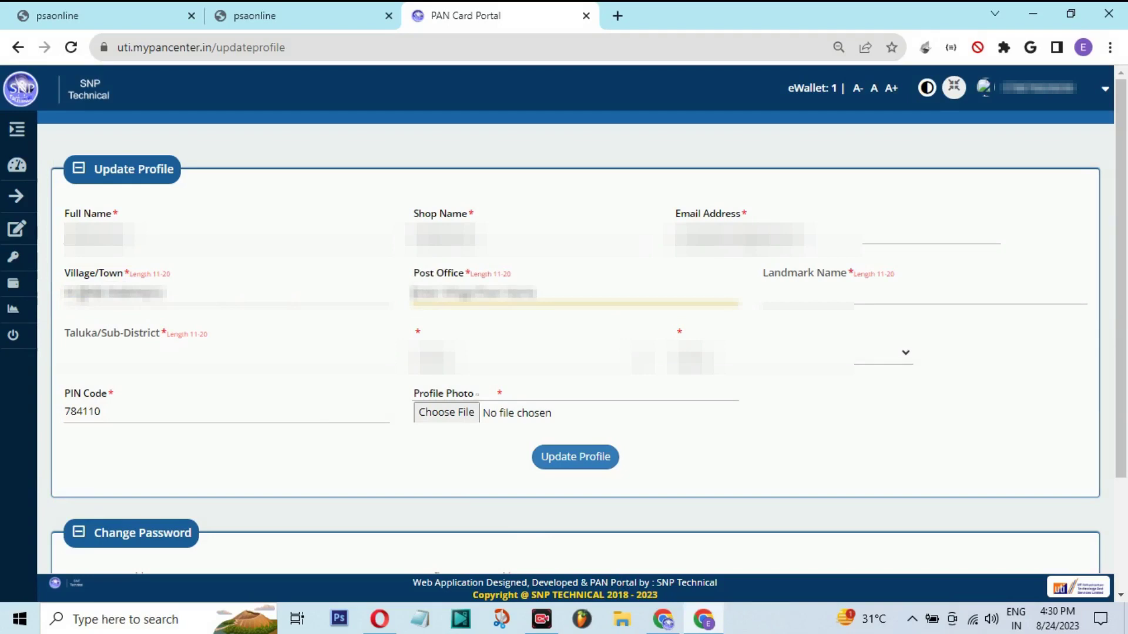
{"action": "key", "text": "Tab"}
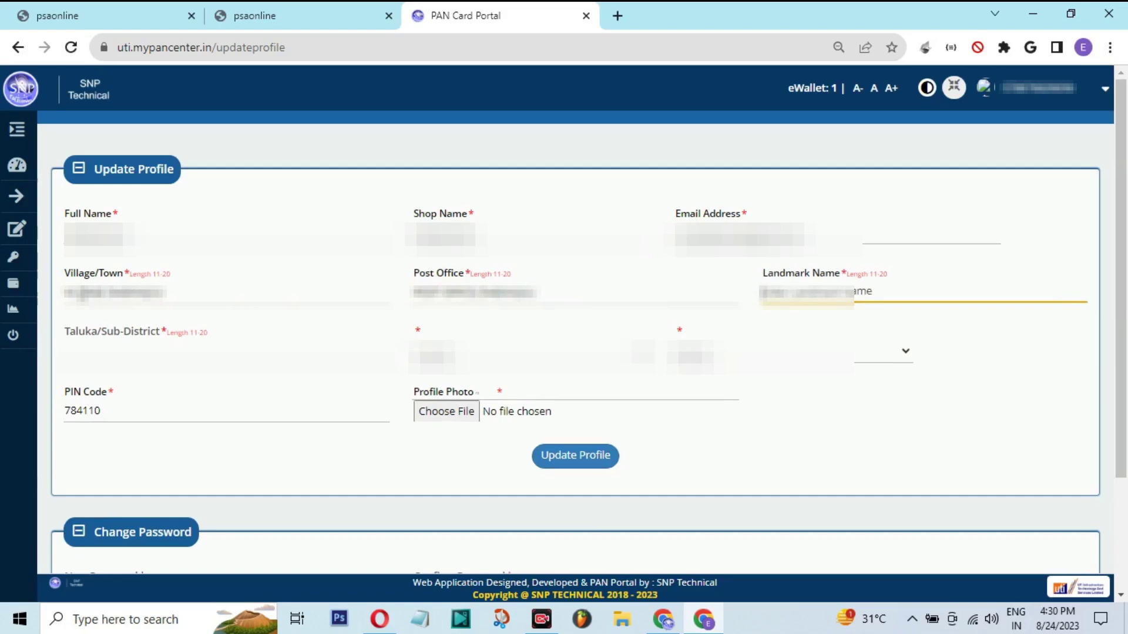
{"action": "key", "text": "BackSpace"}
{"action": "key", "text": "BackSpace"}
{"action": "key", "text": "BackSpace"}
{"action": "key", "text": "BackSpace"}
{"action": "key", "text": "BackSpace"}
{"action": "key", "text": "BackSpace"}
{"action": "key", "text": "BackSpace"}
{"action": "key", "text": "BackSpace"}
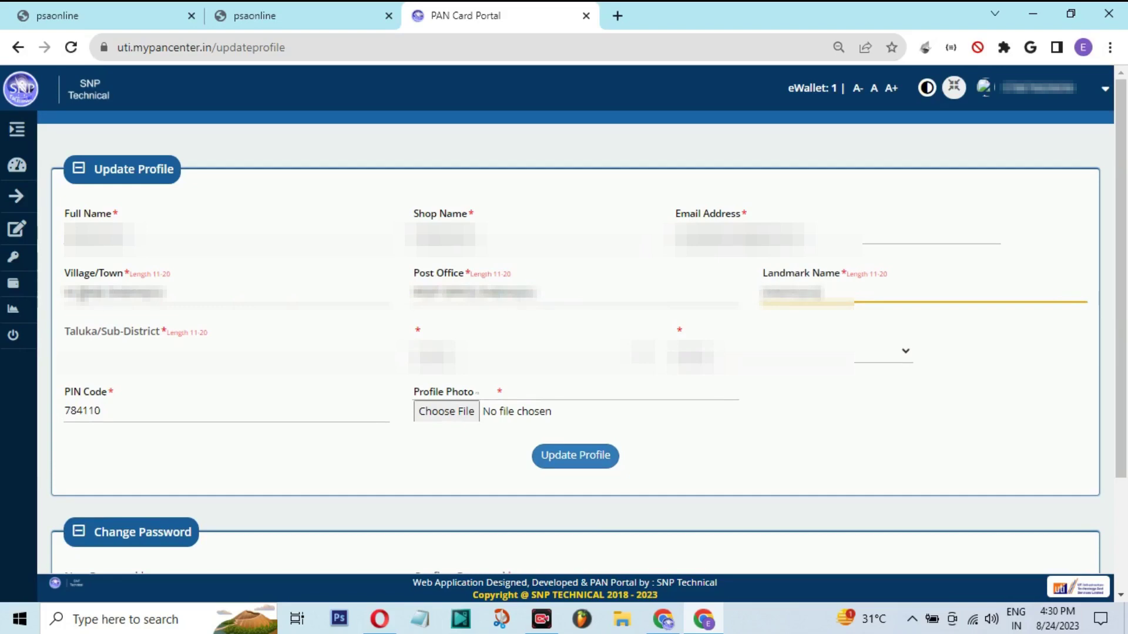
{"action": "type", "text": "MAJULI"}
{"action": "key", "text": "Tab"}
{"action": "key", "text": "ctrl+v"}
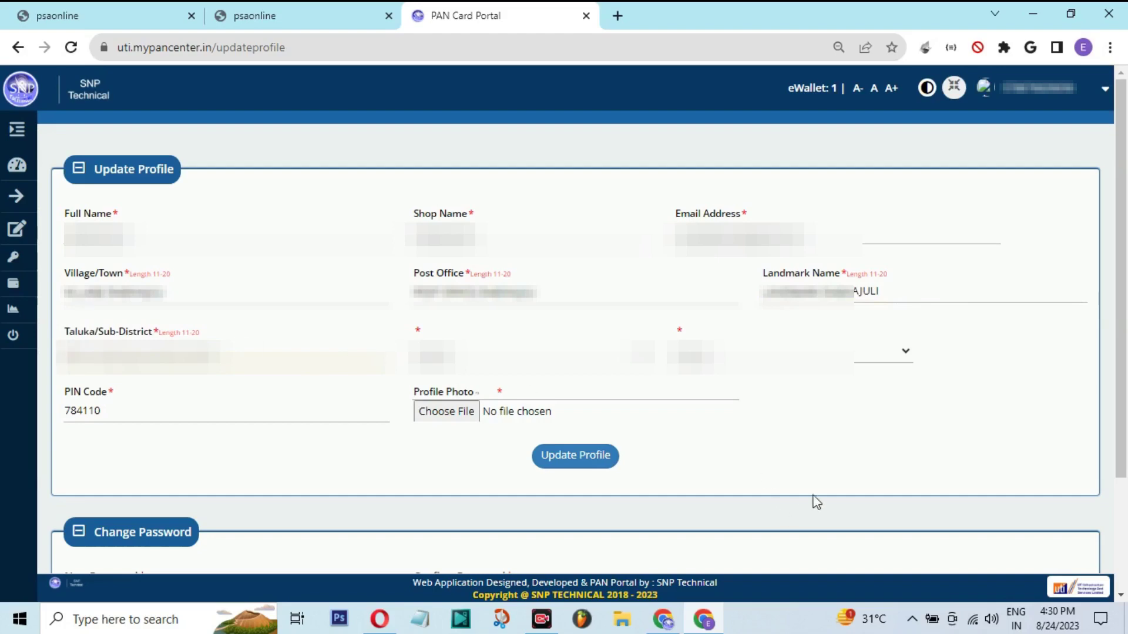
{"action": "left_click_drag", "start_coordinate": [853, 276], "coordinate": [887, 276]}
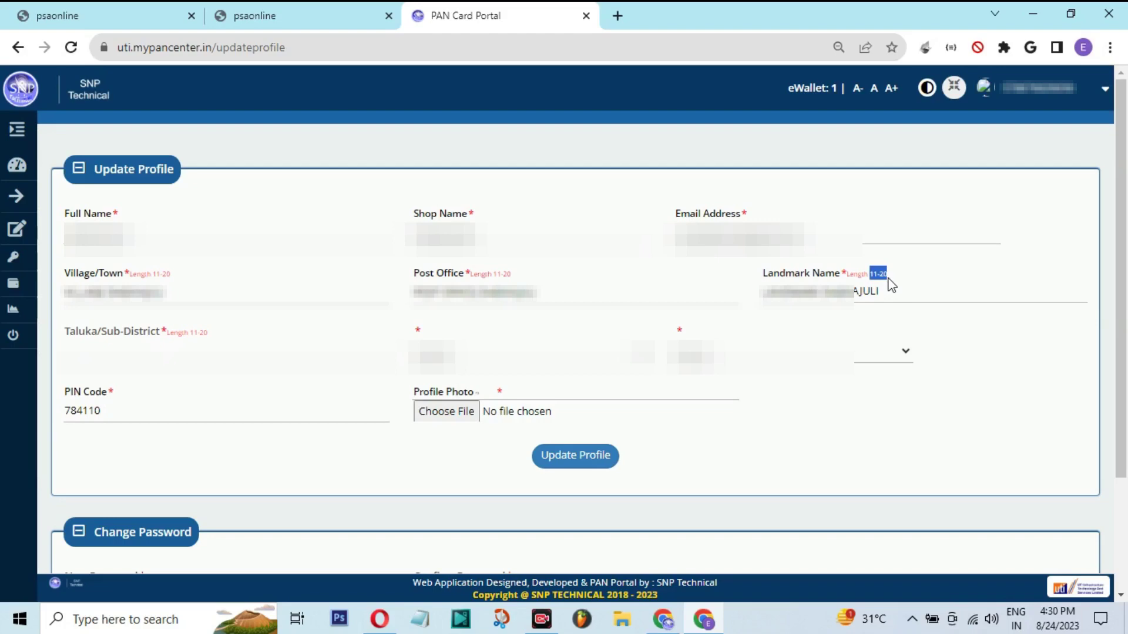
Trim the Taluka/Sub-District text to its 11-20 character limit and move to PIN Code
{"action": "left_click_drag", "start_coordinate": [91, 331], "coordinate": [136, 334]}
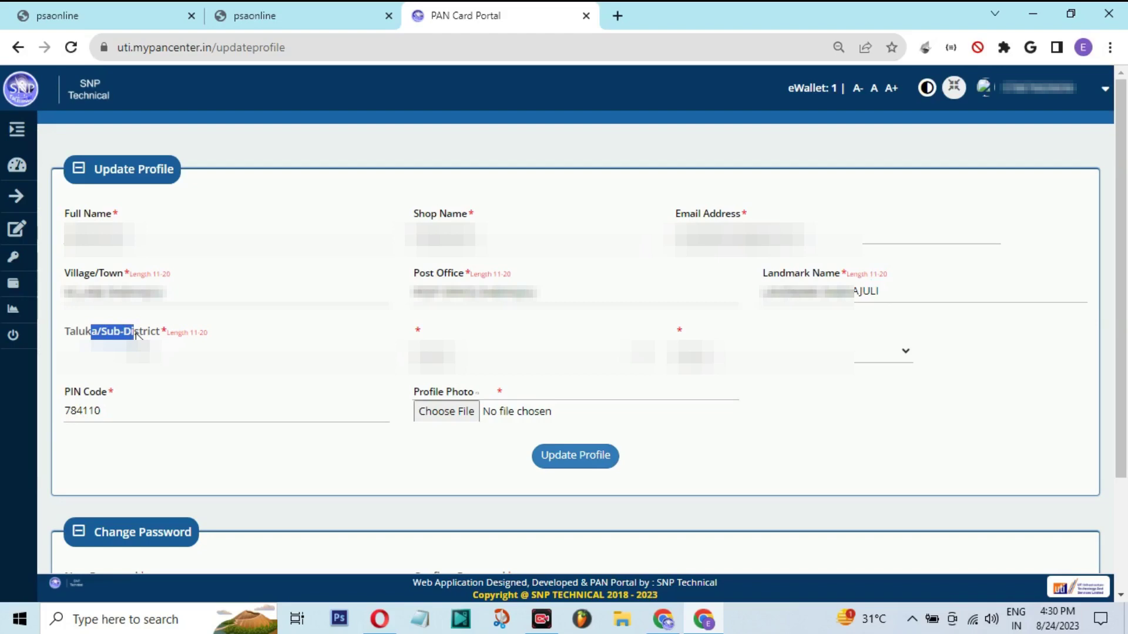
{"action": "left_click_drag", "start_coordinate": [194, 333], "coordinate": [208, 333]}
{"action": "left_click", "coordinate": [194, 333]}
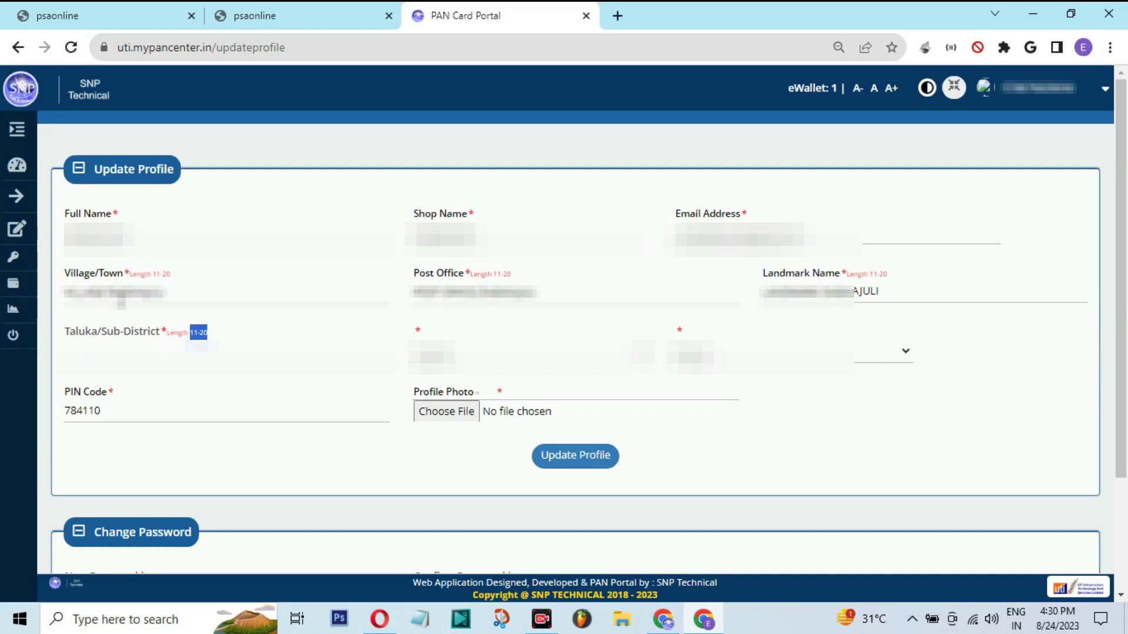
{"action": "mouse_move", "coordinate": [128, 303]}
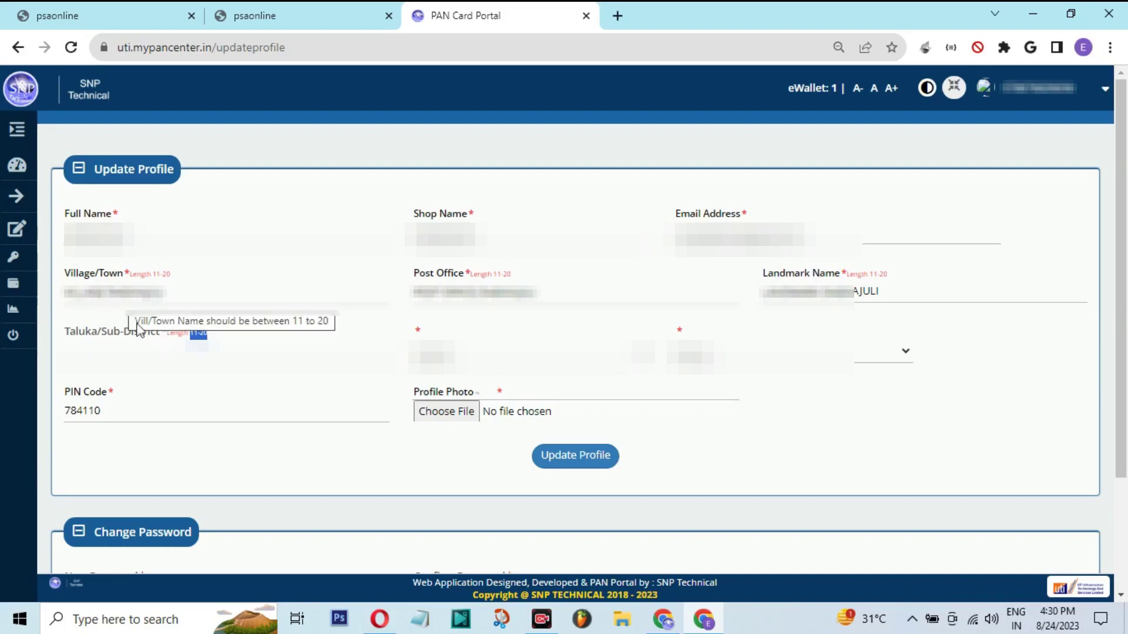
{"action": "left_click", "coordinate": [138, 356]}
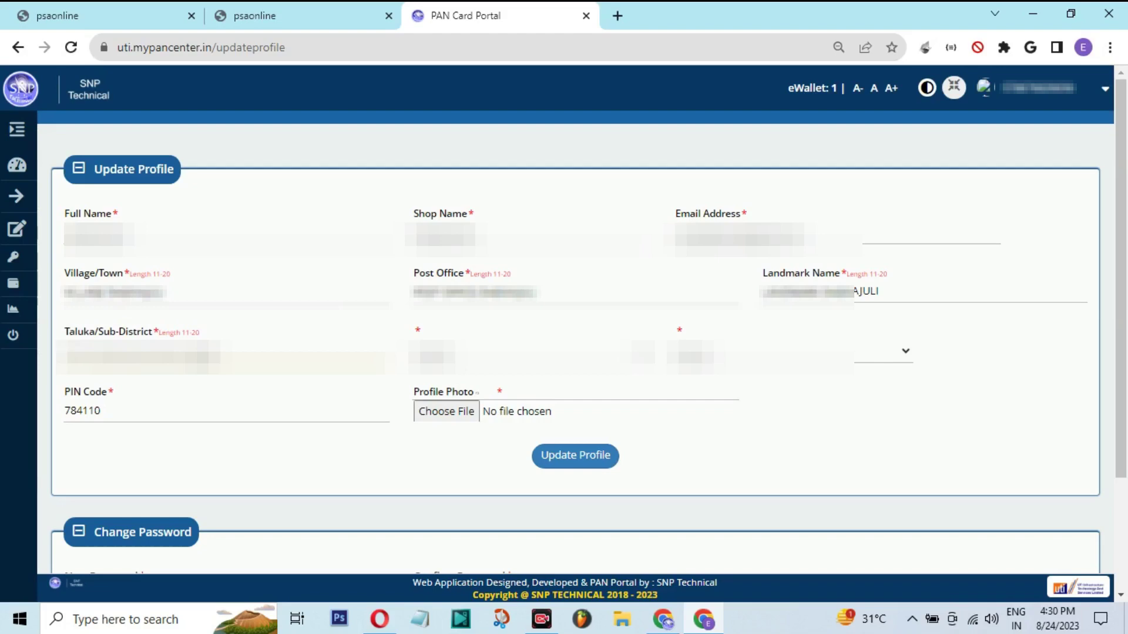
{"action": "key", "text": "BackSpace"}
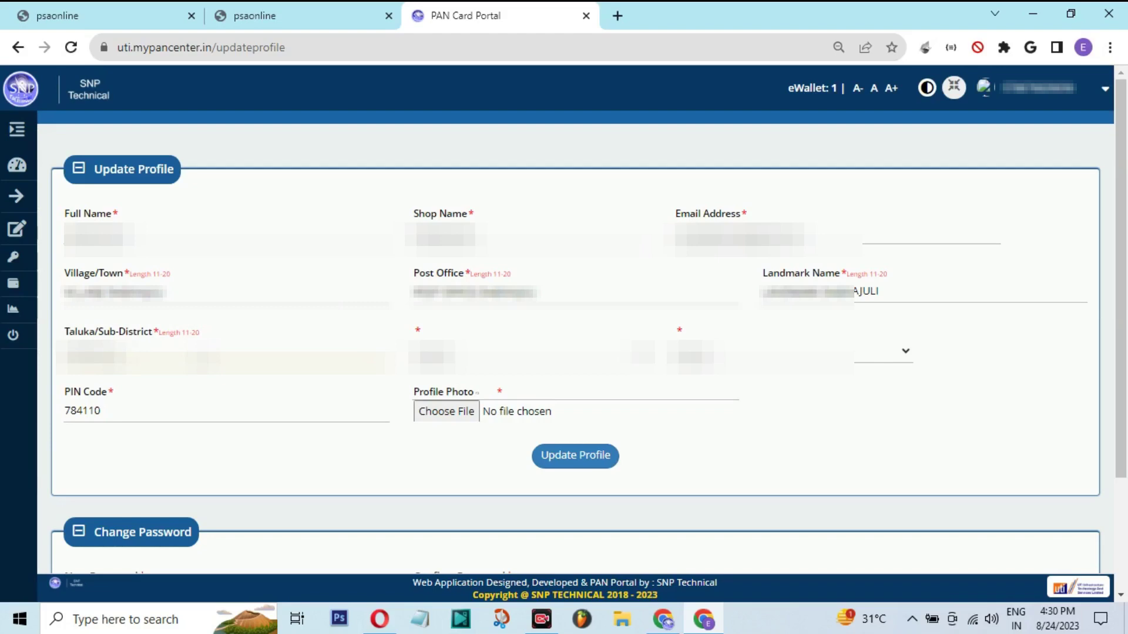
{"action": "key", "text": "Tab"}
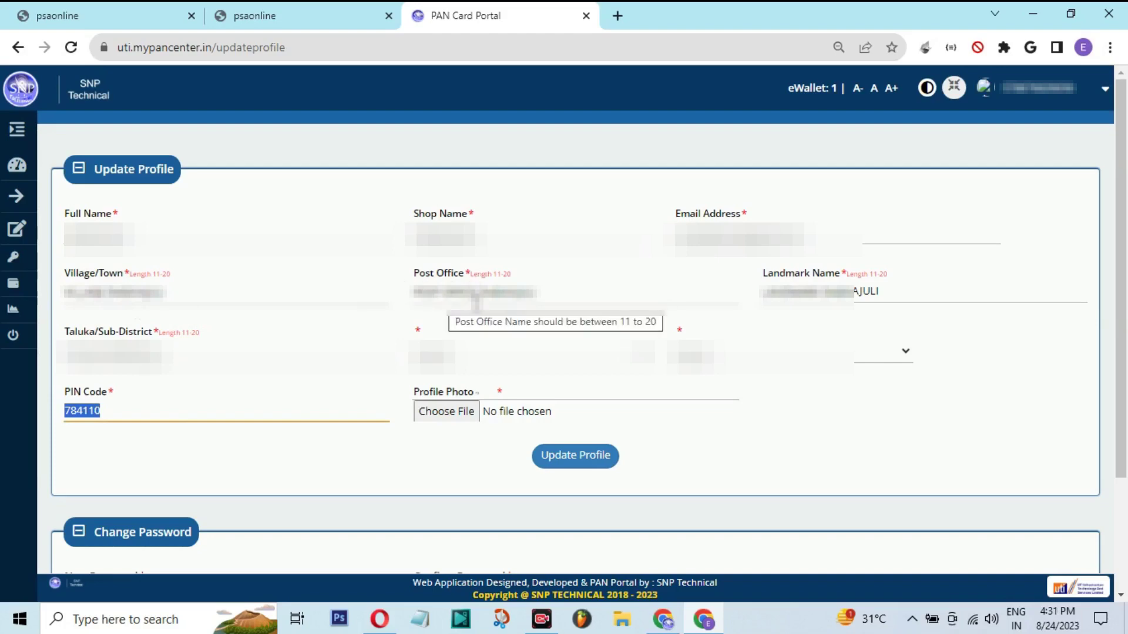
Delete the flagged word from the Post Office value and save the profile successfully
{"action": "left_click", "coordinate": [594, 461]}
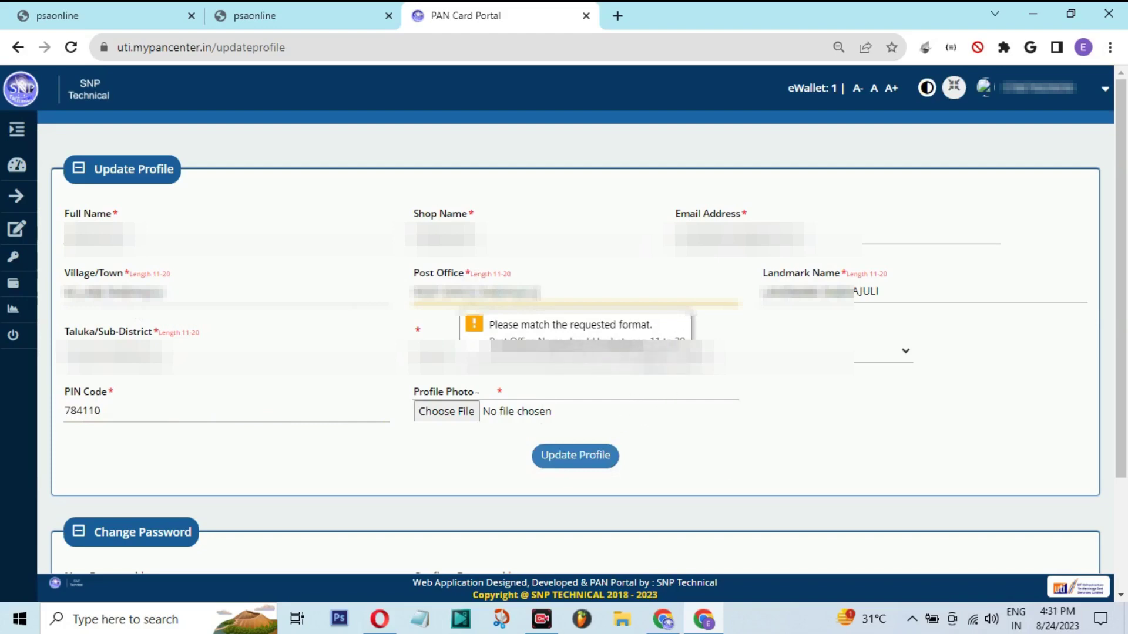
{"action": "type", "text": "a"}
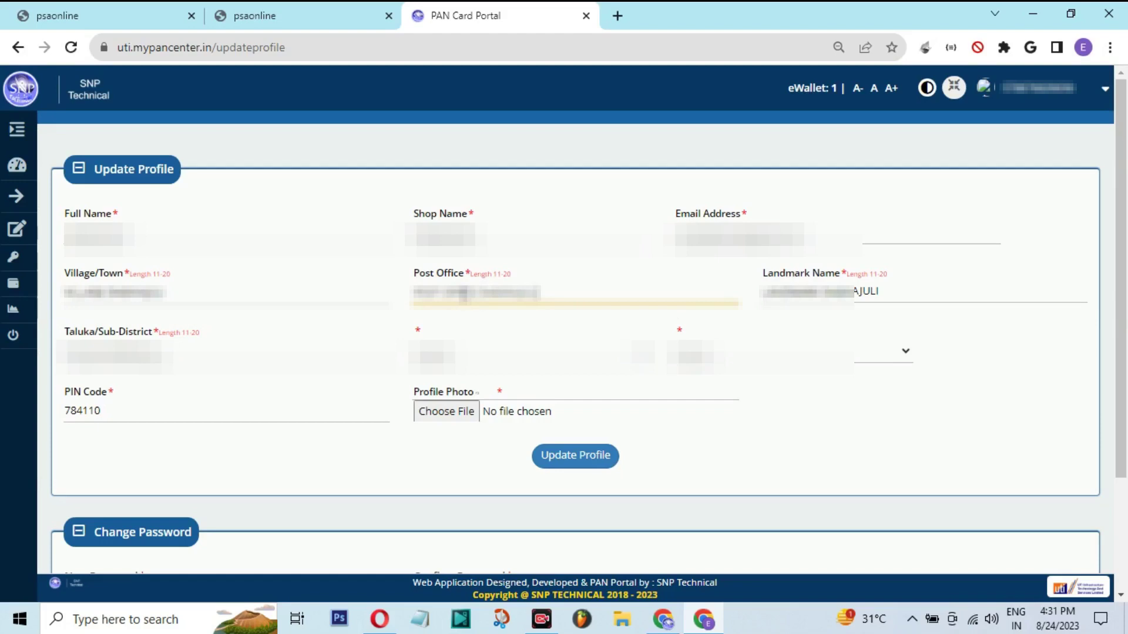
{"action": "double_click", "coordinate": [460, 292]}
{"action": "key", "text": "BackSpace"}
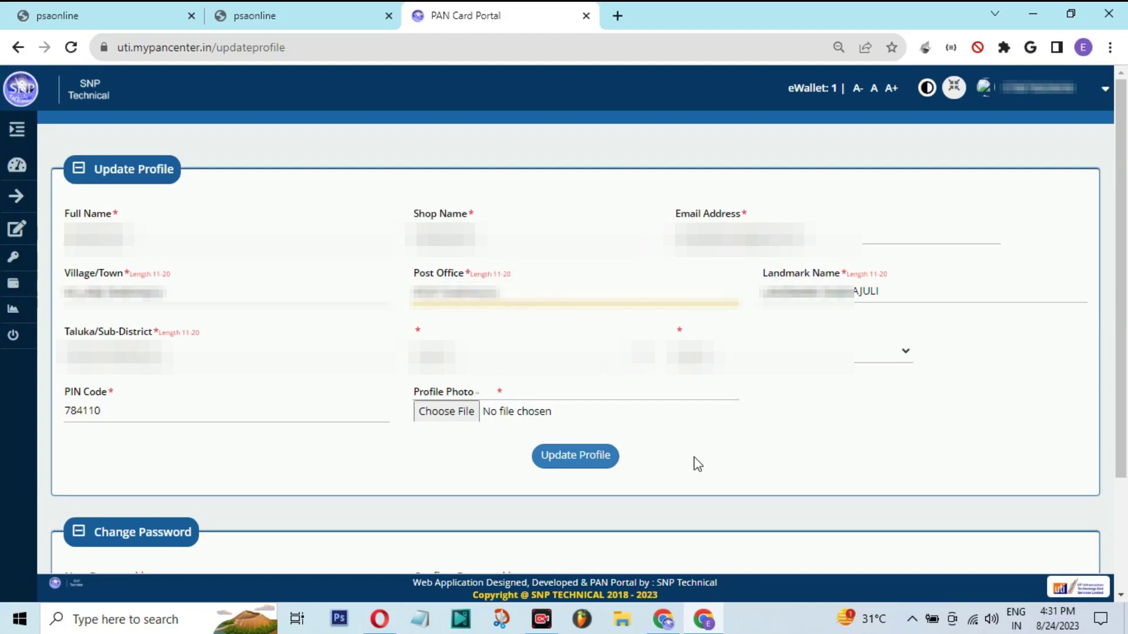
{"action": "left_click", "coordinate": [609, 462]}
{"action": "left_click", "coordinate": [609, 462]}
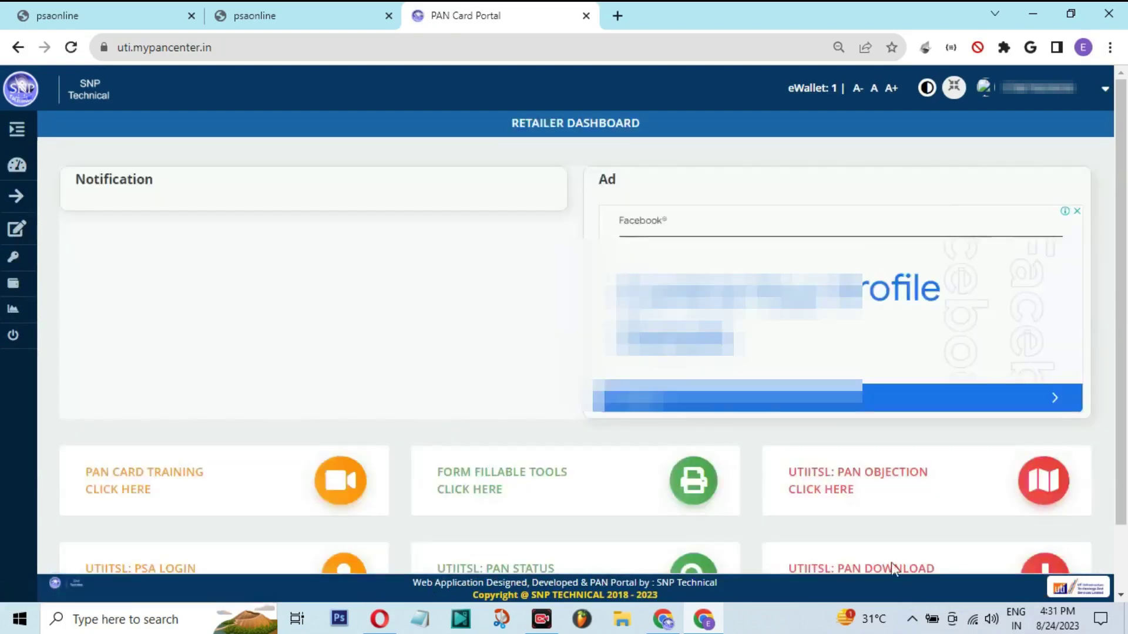
{"action": "left_click", "coordinate": [14, 128]}
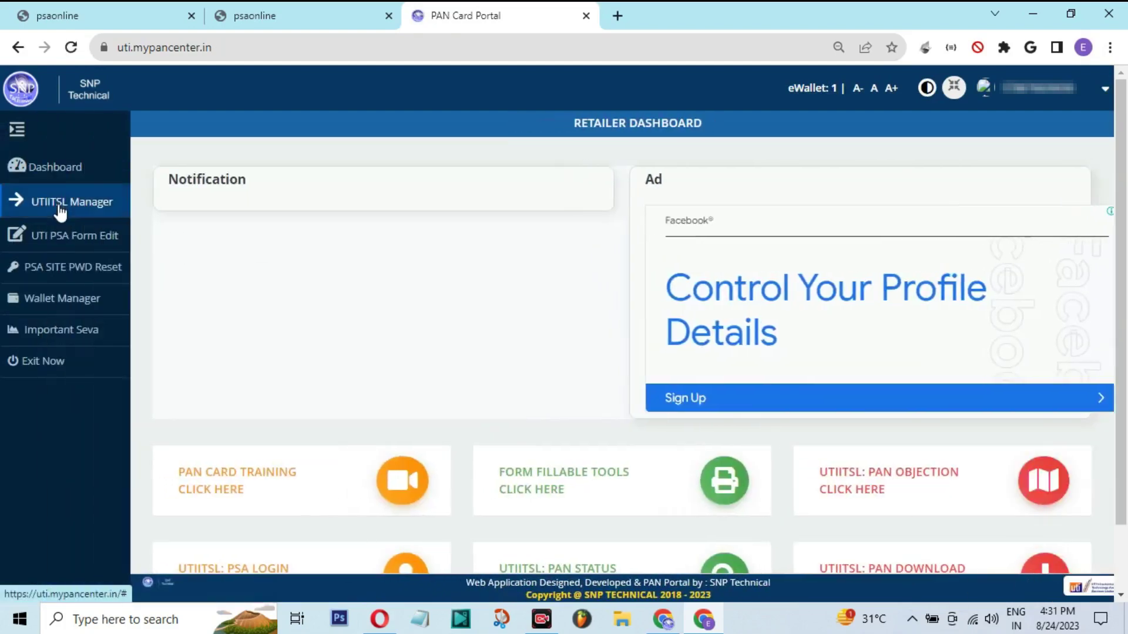
Go to UTIITSL Manager's PSA ID Activation page and activate a new UTI PSA ID
{"action": "left_click", "coordinate": [61, 205]}
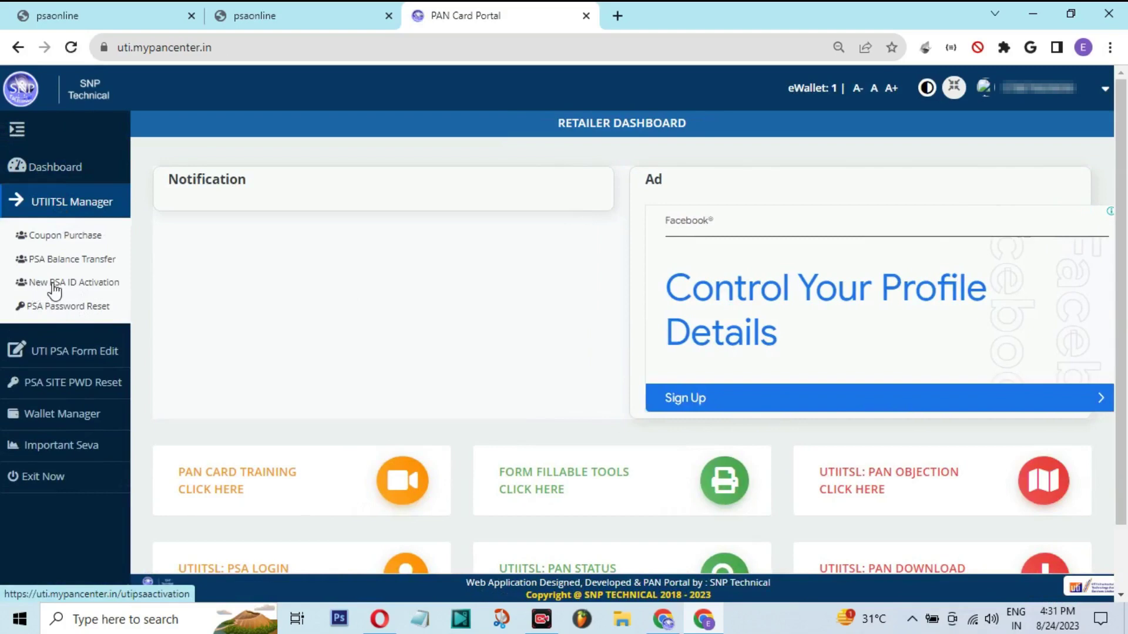
{"action": "left_click", "coordinate": [1048, 104]}
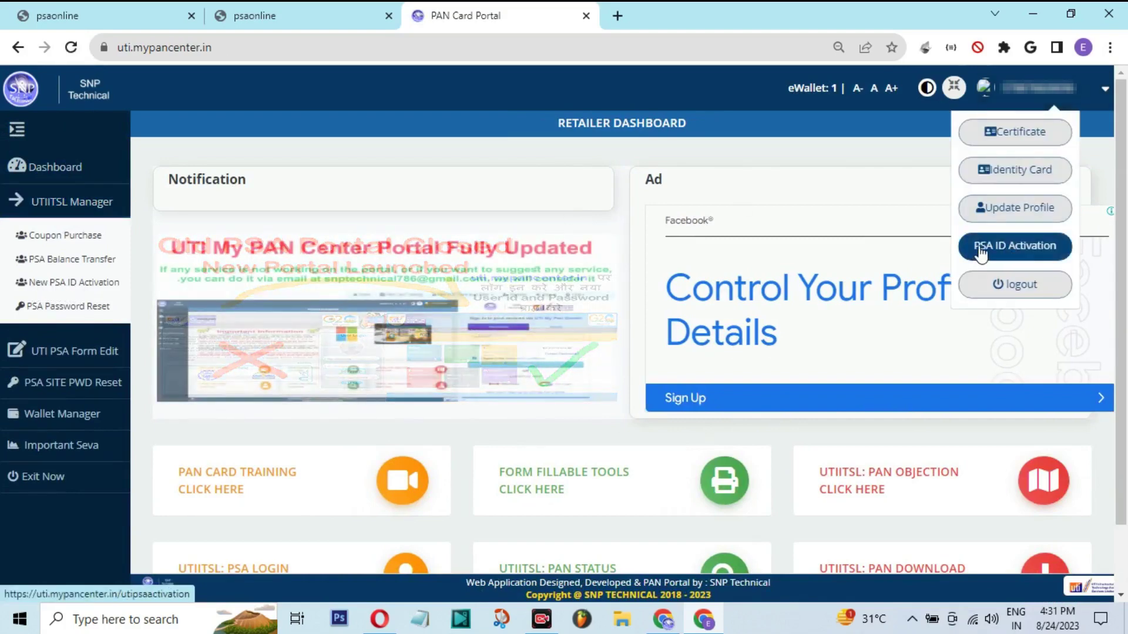
{"action": "left_click", "coordinate": [1023, 251]}
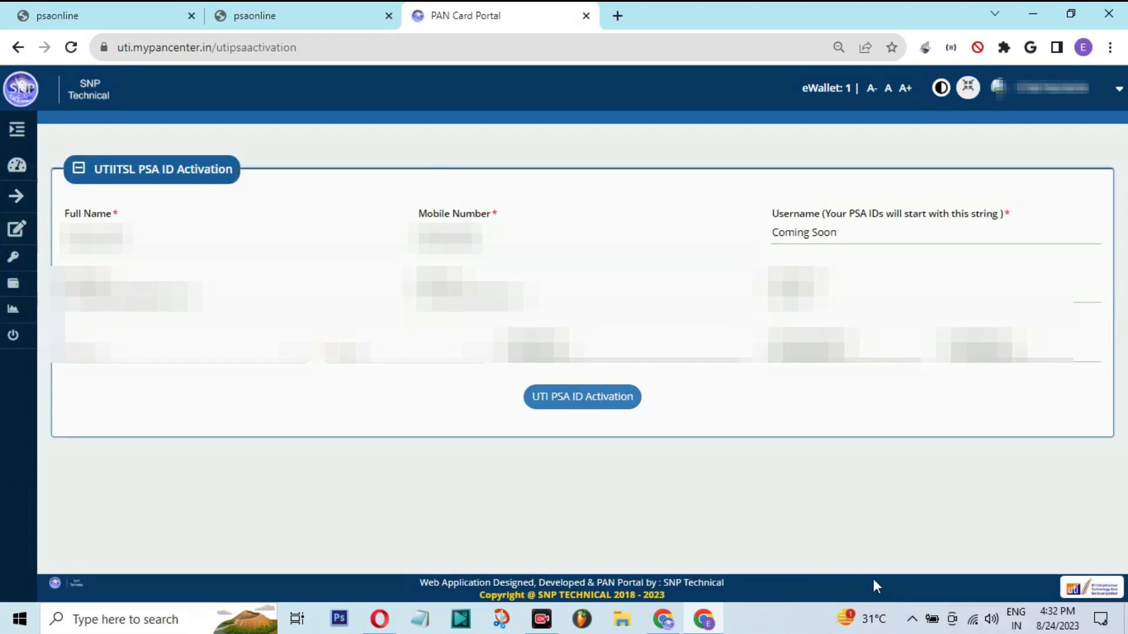
{"action": "left_click_drag", "start_coordinate": [765, 196], "coordinate": [1059, 241]}
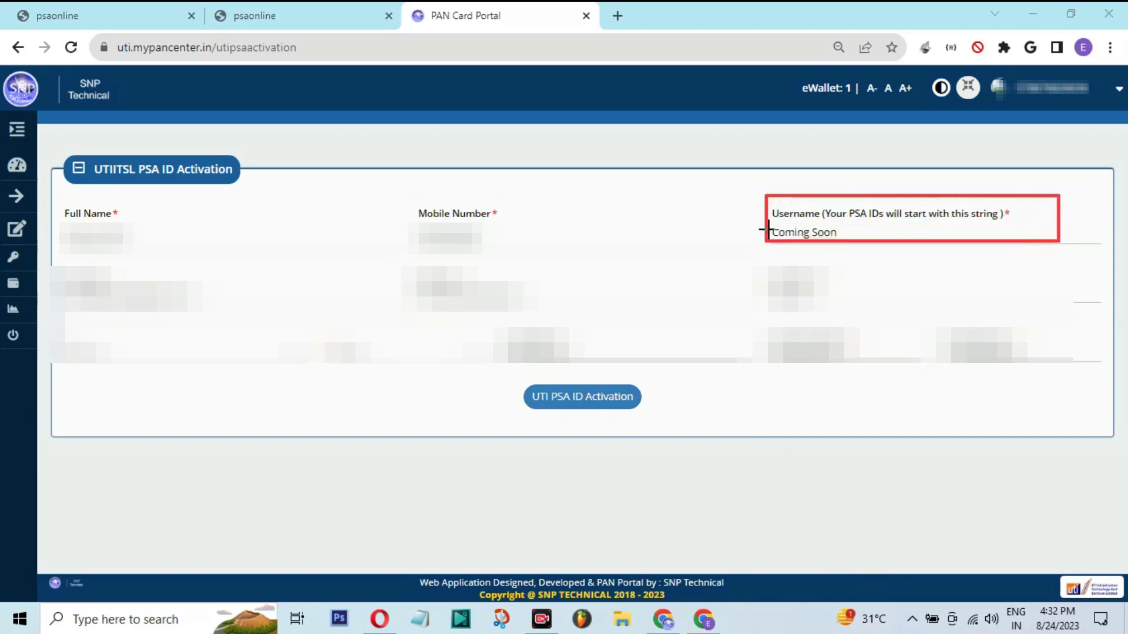
{"action": "mouse_move", "coordinate": [766, 225]}
{"action": "left_mouse_down"}
{"action": "mouse_move", "coordinate": [848, 249]}
{"action": "mouse_move", "coordinate": [862, 241]}
{"action": "left_mouse_up"}
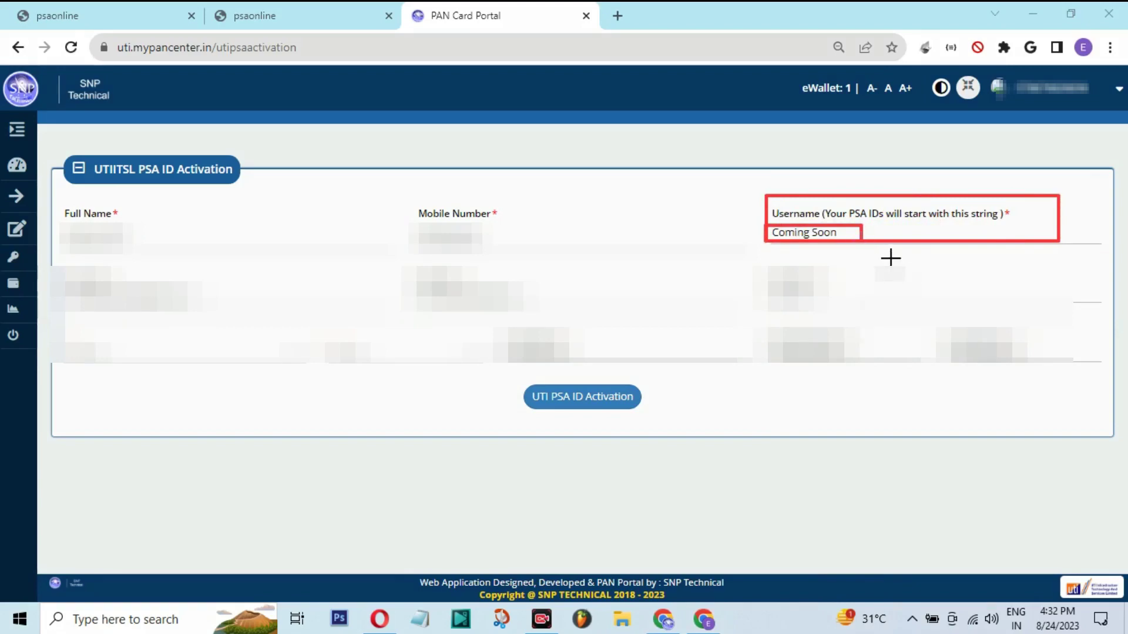
{"action": "left_click_drag", "start_coordinate": [517, 377], "coordinate": [662, 419]}
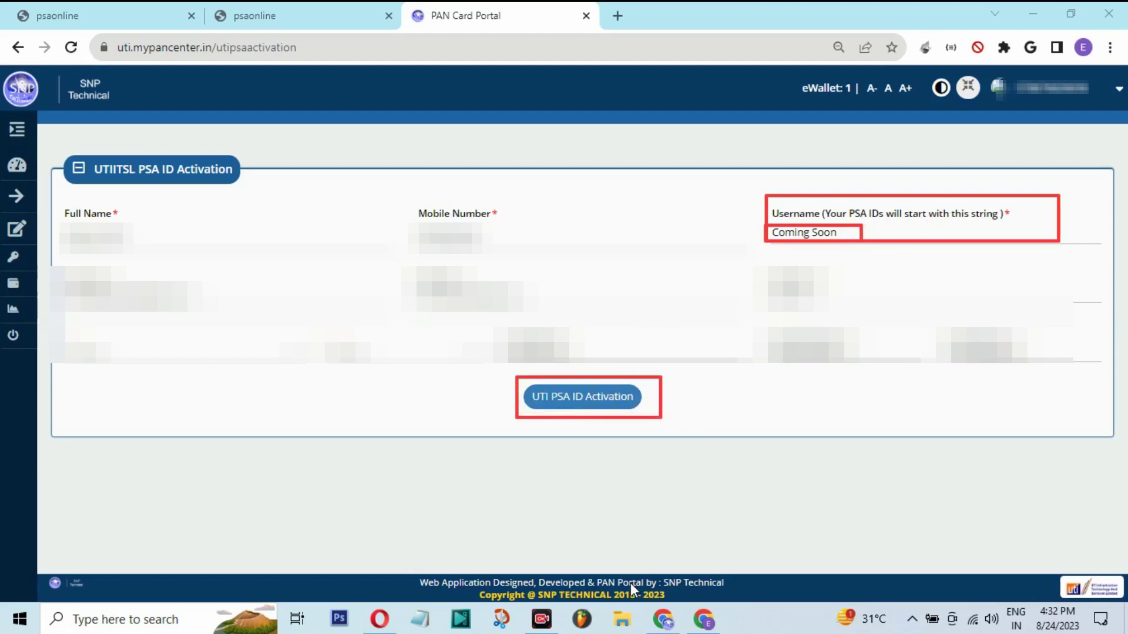
{"action": "left_click", "coordinate": [583, 401]}
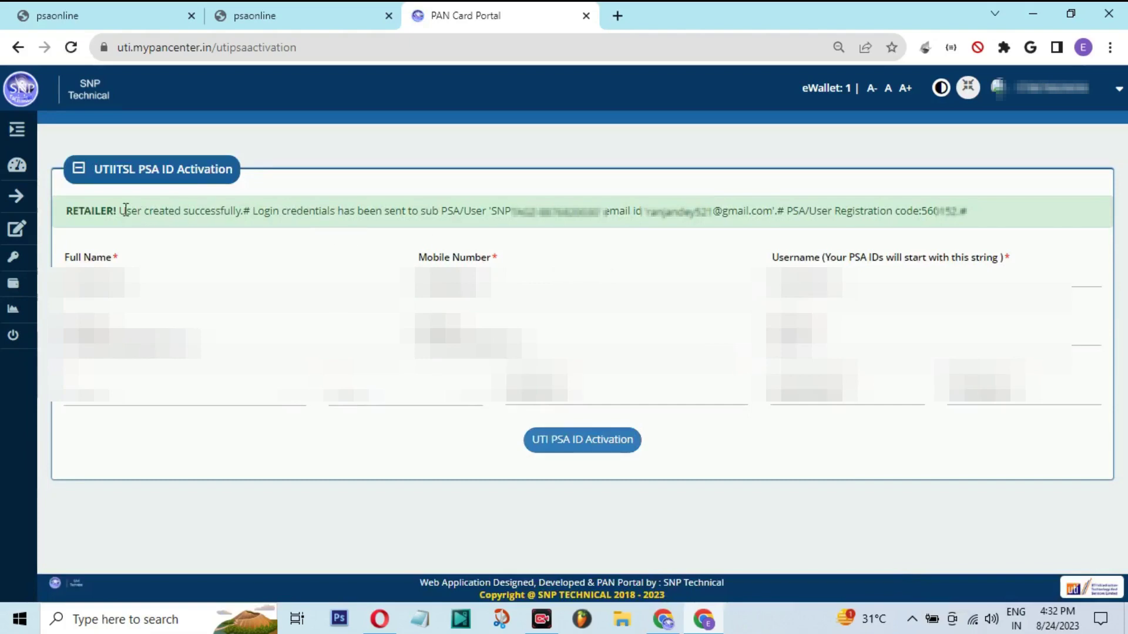
Highlight the success message, the credentials e-mail and the registration code to read them
{"action": "left_click_drag", "start_coordinate": [125, 209], "coordinate": [599, 211]}
{"action": "left_click", "coordinate": [433, 209]}
{"action": "double_click", "coordinate": [451, 209]}
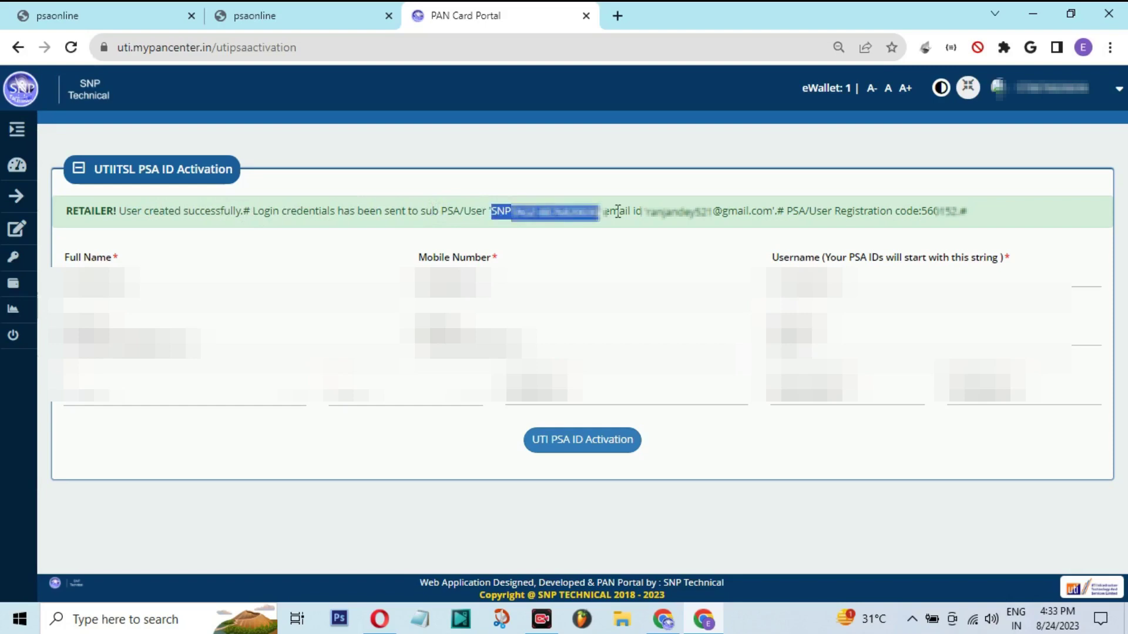
{"action": "left_click", "coordinate": [665, 211]}
{"action": "triple_click", "coordinate": [667, 212]}
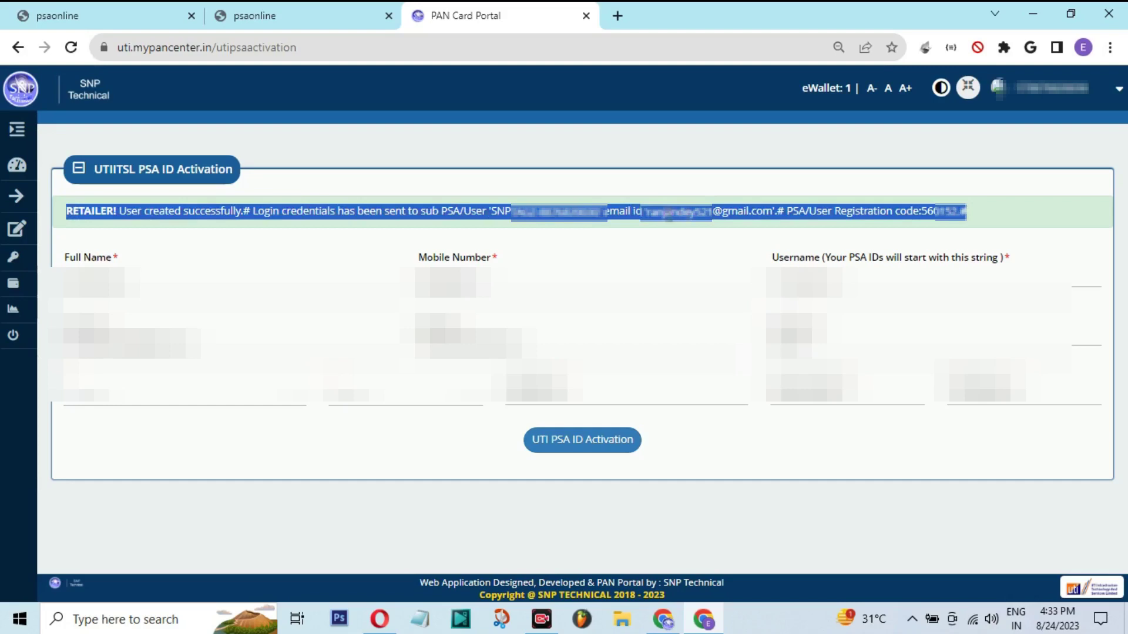
{"action": "left_click_drag", "start_coordinate": [646, 211], "coordinate": [771, 212]}
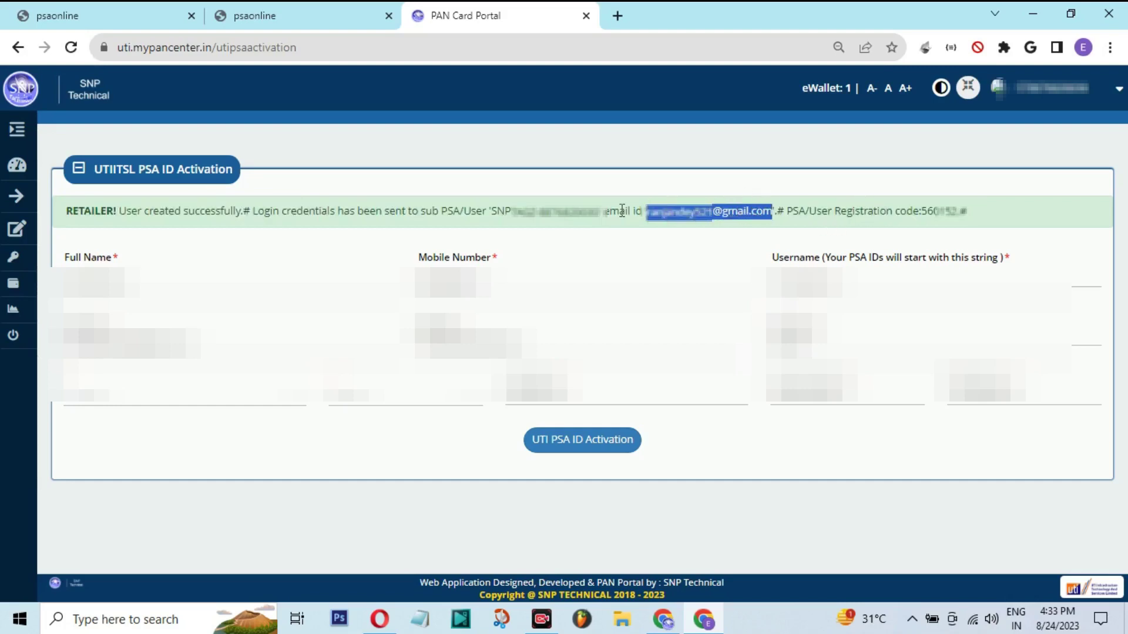
{"action": "left_click_drag", "start_coordinate": [834, 211], "coordinate": [956, 213]}
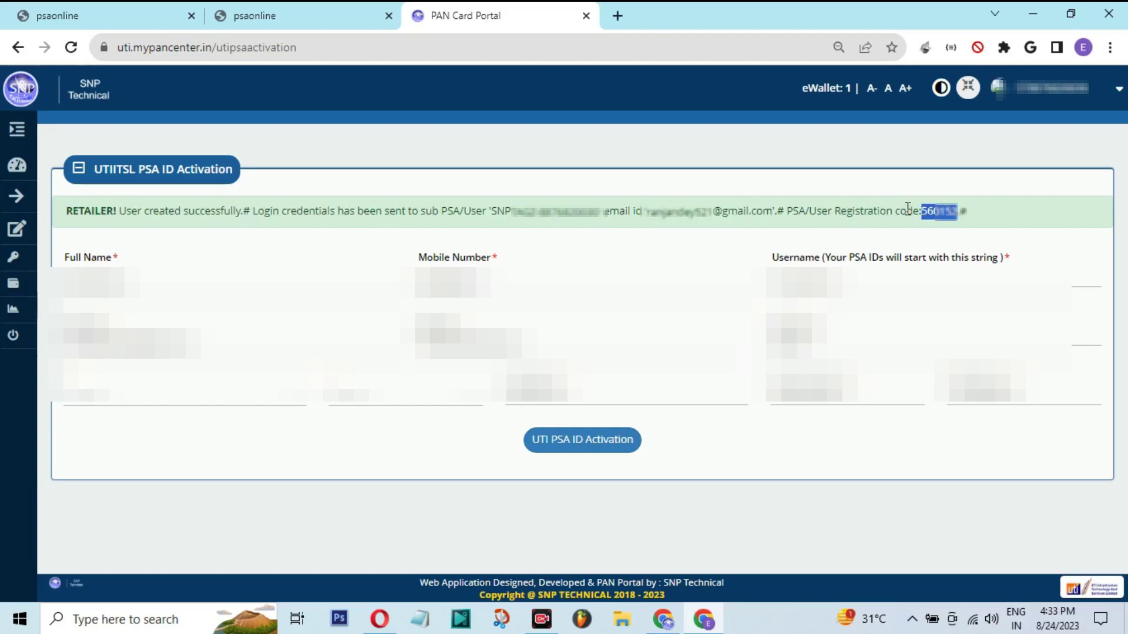
Select the full new SNP username in the message and copy it
{"action": "double_click", "coordinate": [503, 211]}
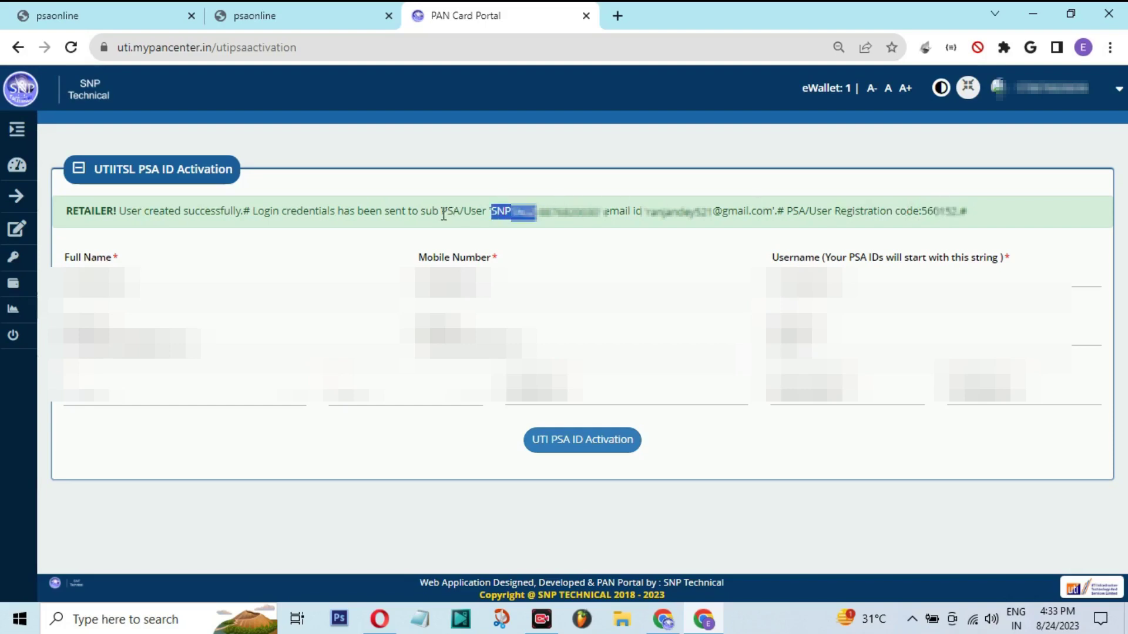
{"action": "left_click_drag", "start_coordinate": [491, 212], "coordinate": [599, 211]}
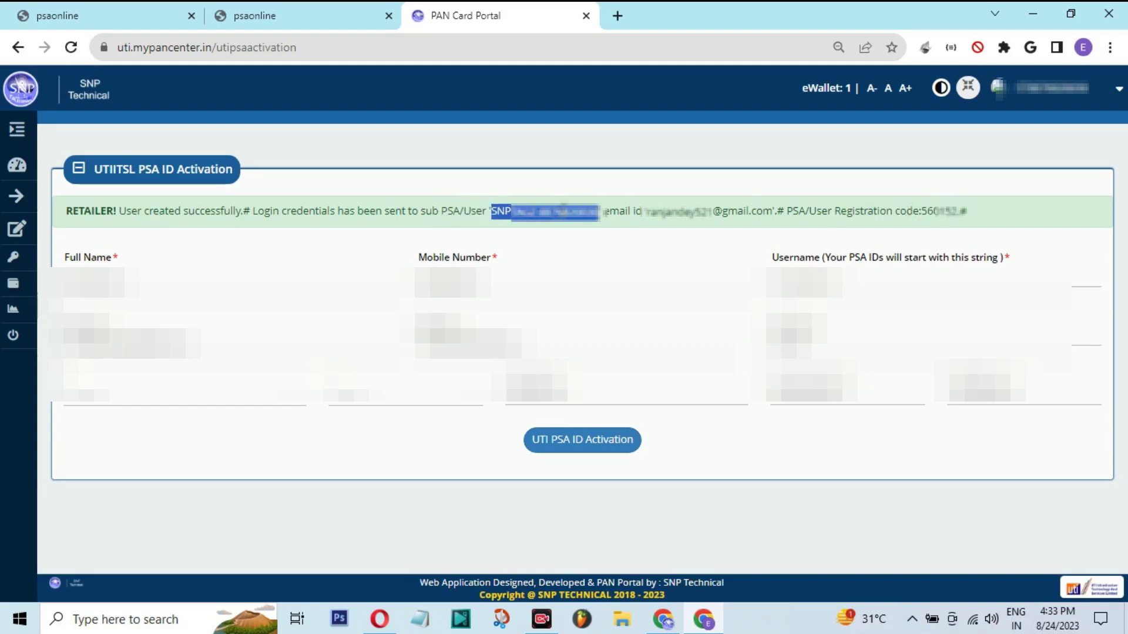
{"action": "right_click", "coordinate": [577, 212]}
{"action": "left_click", "coordinate": [563, 212]}
{"action": "double_click", "coordinate": [562, 212]}
Reload the PSA Online login page on its tab
{"action": "left_click", "coordinate": [343, 10]}
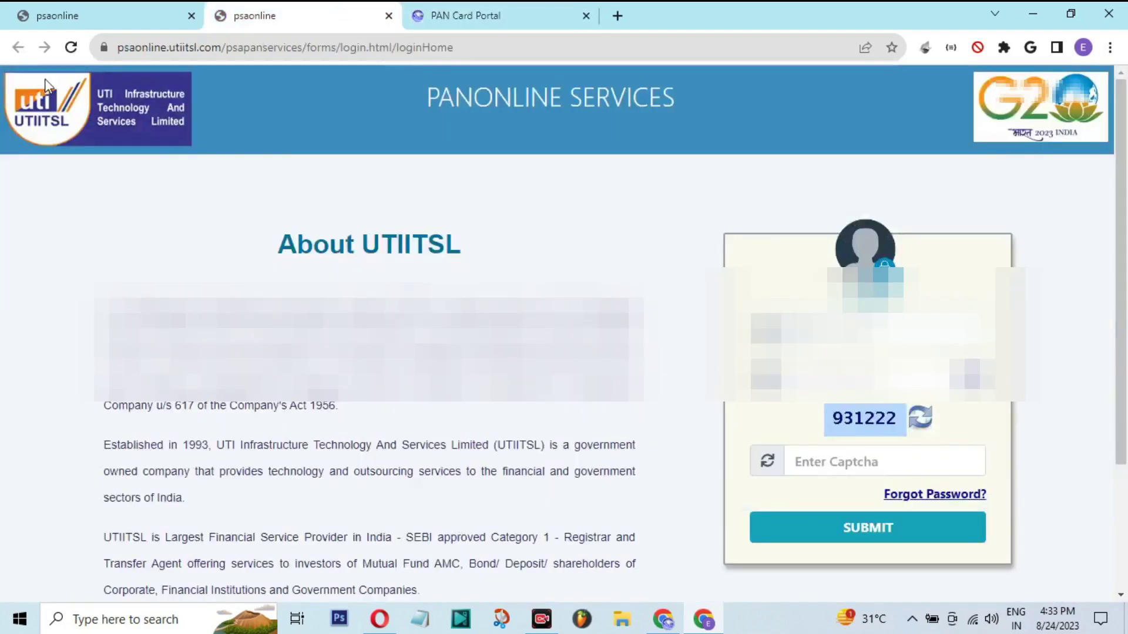
{"action": "left_click", "coordinate": [72, 51]}
{"action": "left_click", "coordinate": [69, 48]}
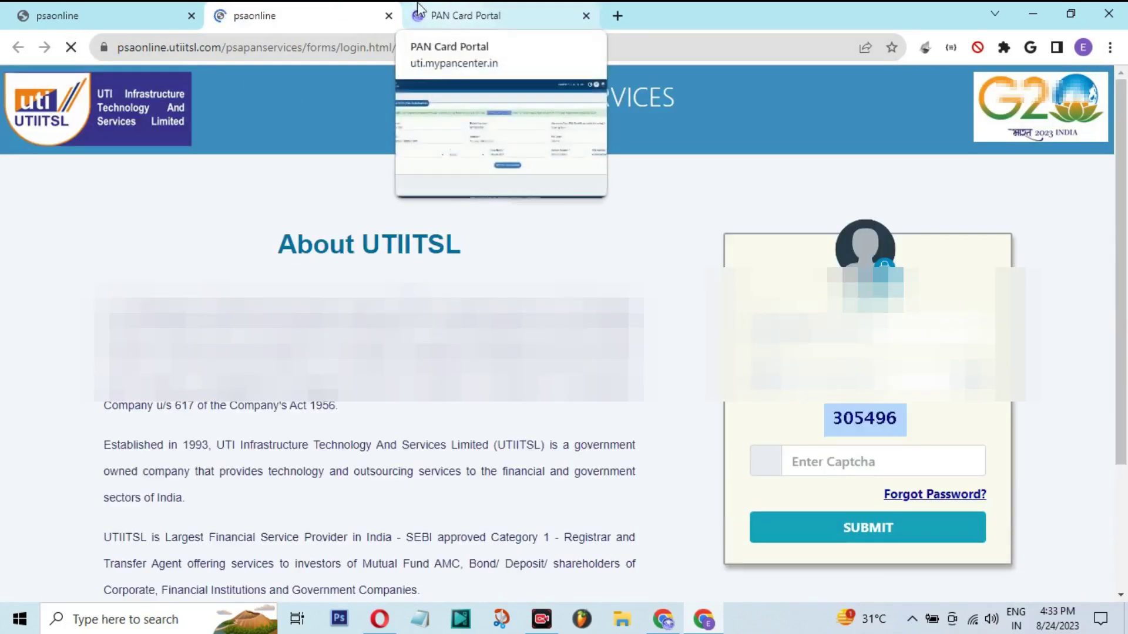
{"action": "left_click", "coordinate": [525, 9]}
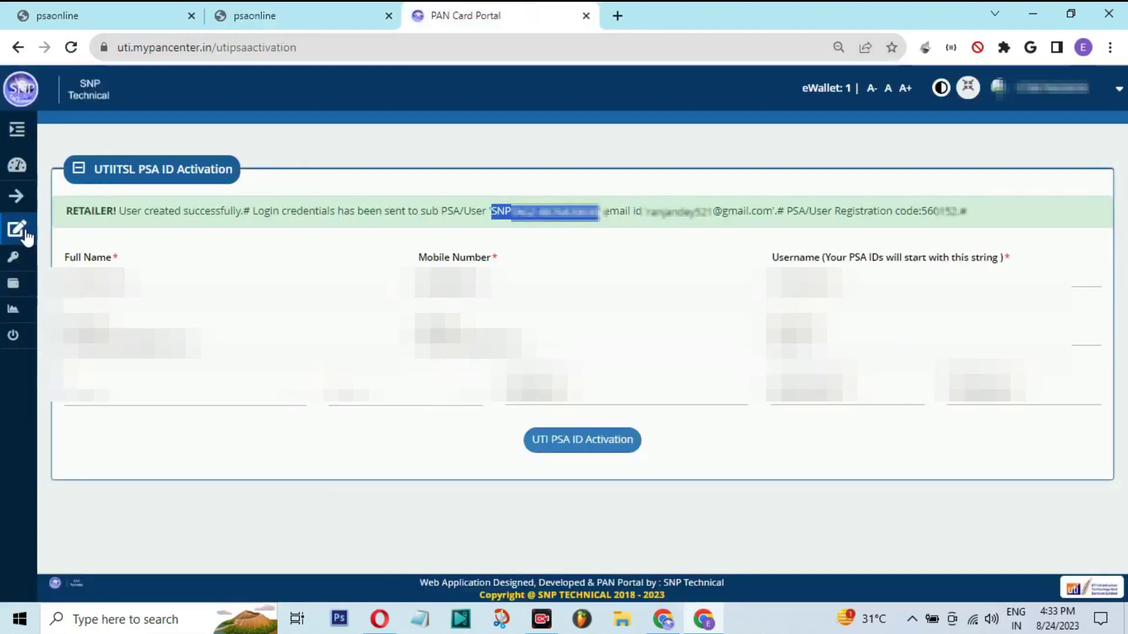
{"action": "left_click", "coordinate": [313, 6]}
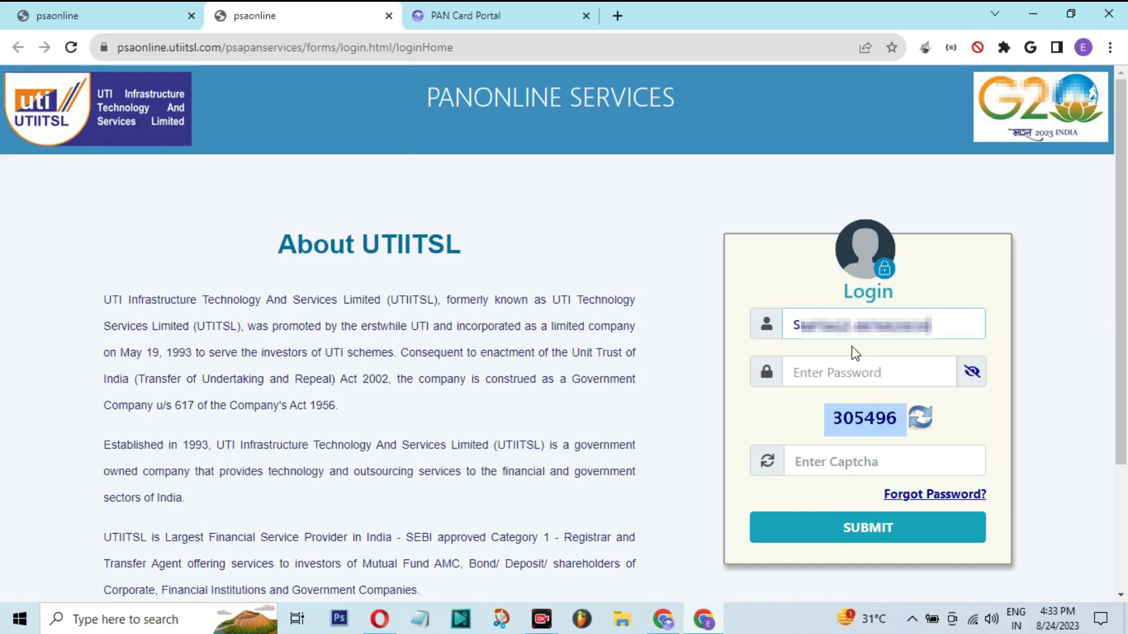
Paste the password, enter captcha 305496 and submit the login
{"action": "key", "text": "Tab"}
{"action": "key", "text": "ctrl+v"}
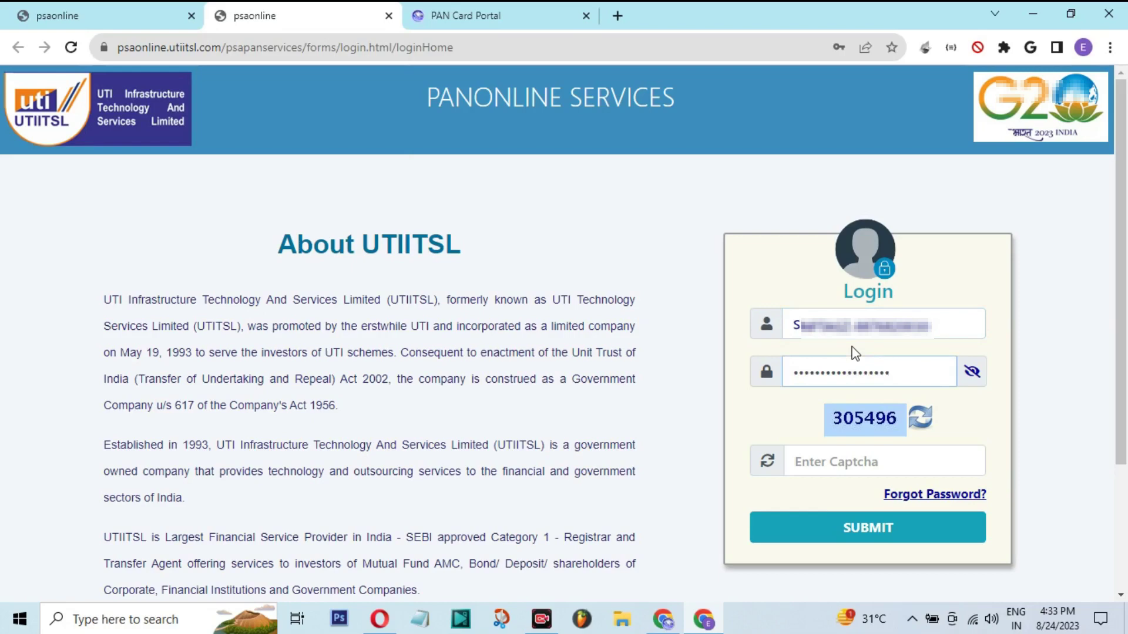
{"action": "key", "text": "Tab"}
{"action": "key", "text": "Tab"}
{"action": "key", "text": "Tab"}
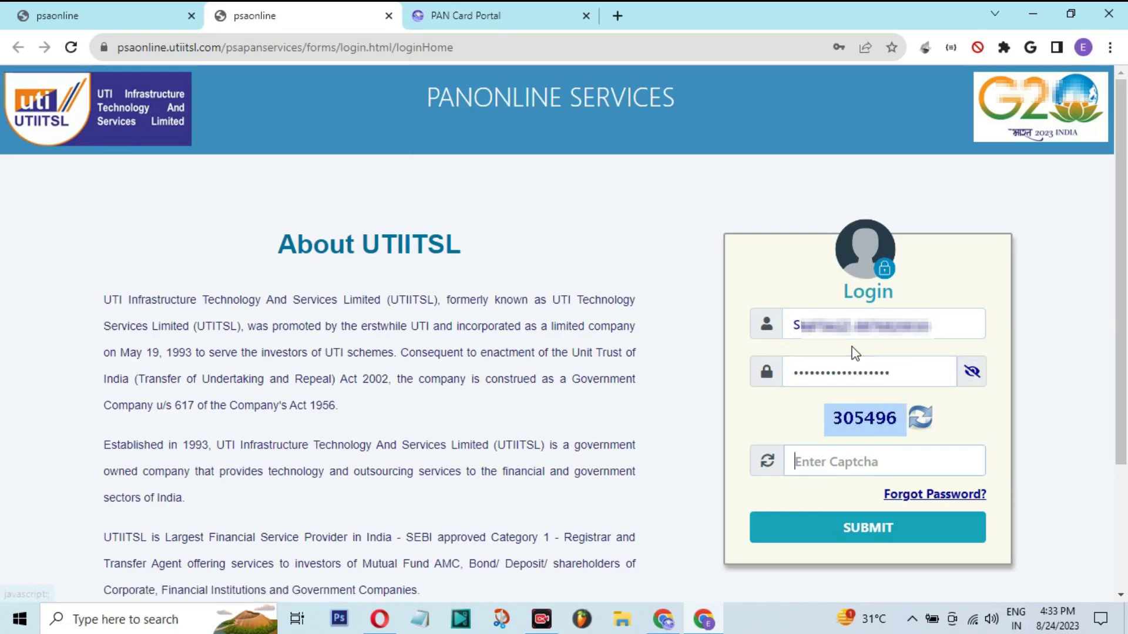
{"action": "type", "text": "30"}
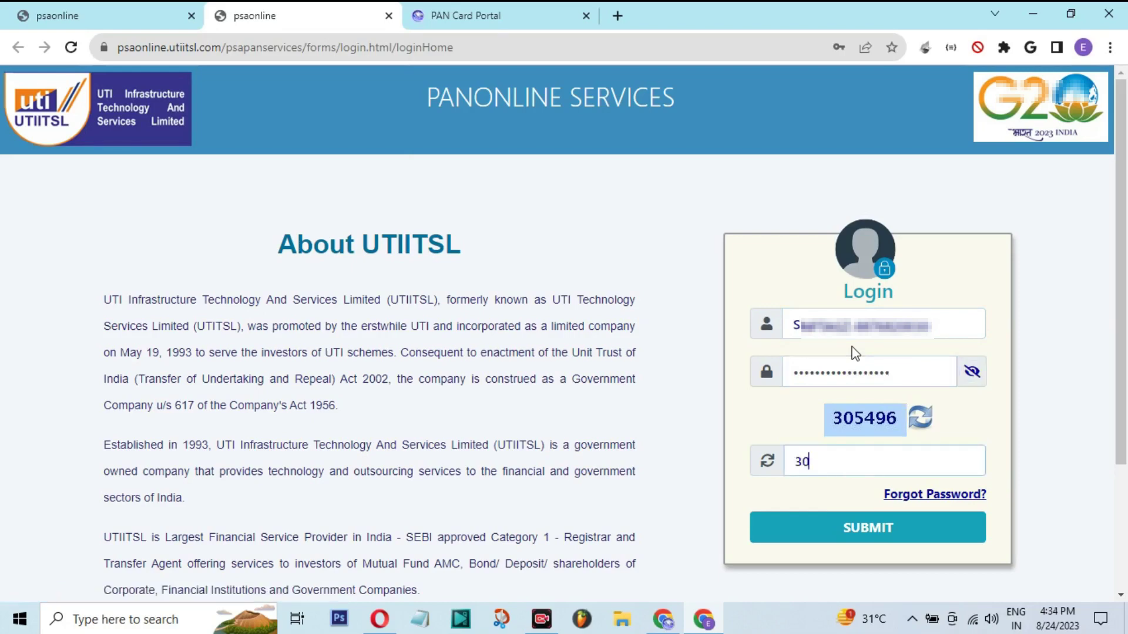
{"action": "type", "text": "5496"}
{"action": "left_click", "coordinate": [825, 535]}
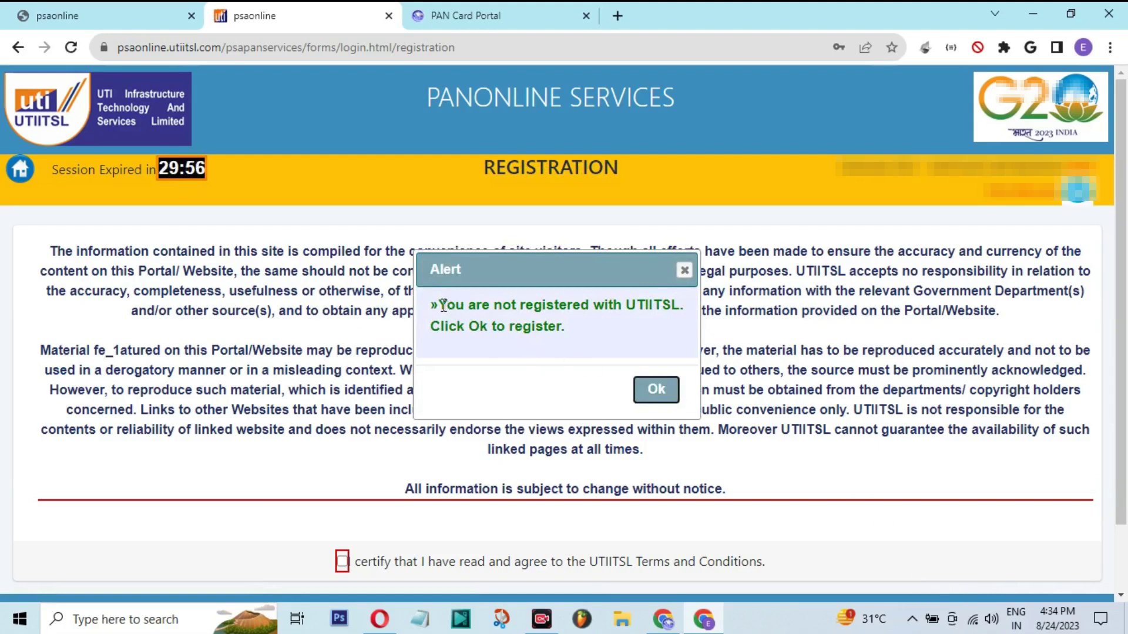
Dismiss the not-registered alert and agree to the UTIITSL terms and conditions
{"action": "left_click_drag", "start_coordinate": [443, 305], "coordinate": [677, 322]}
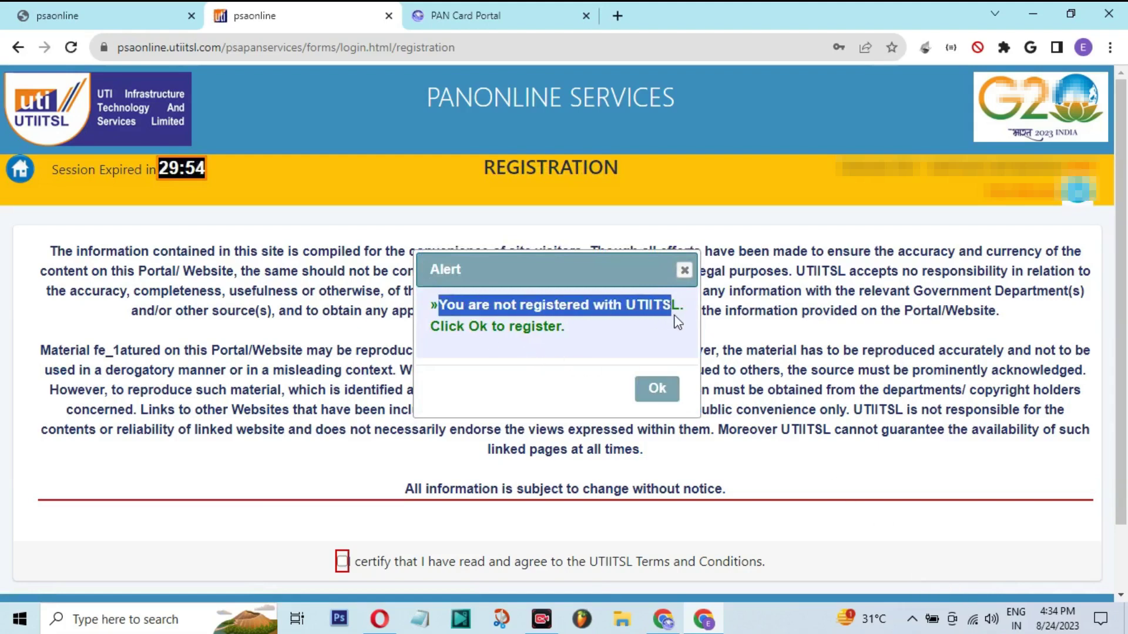
{"action": "left_click", "coordinate": [652, 389]}
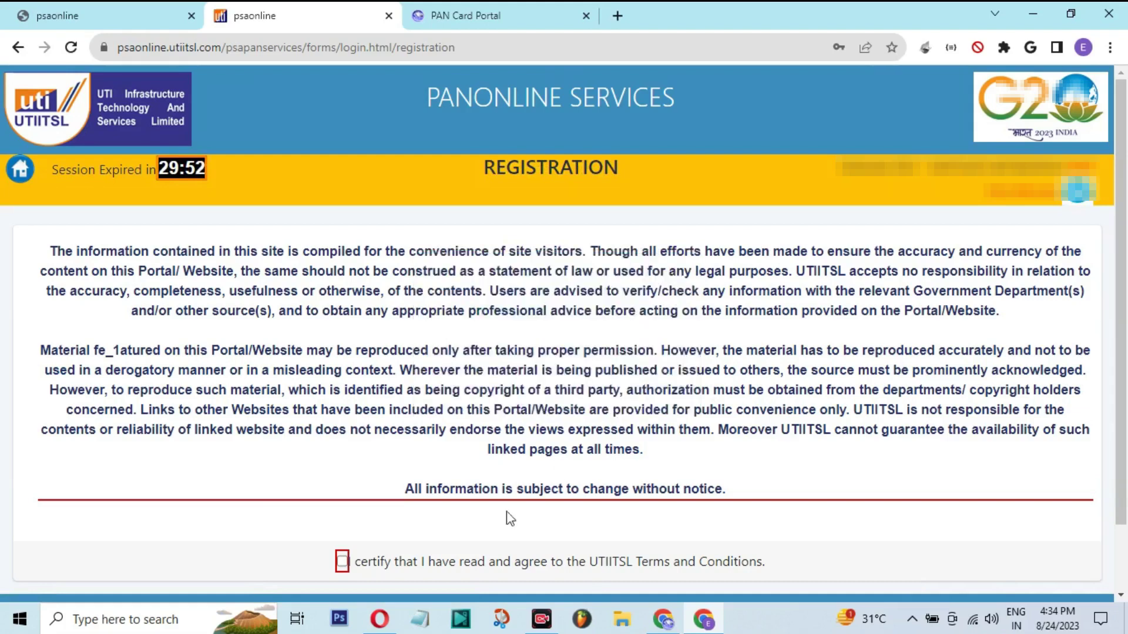
{"action": "left_click_drag", "start_coordinate": [352, 564], "coordinate": [361, 563]}
{"action": "left_click", "coordinate": [341, 561]}
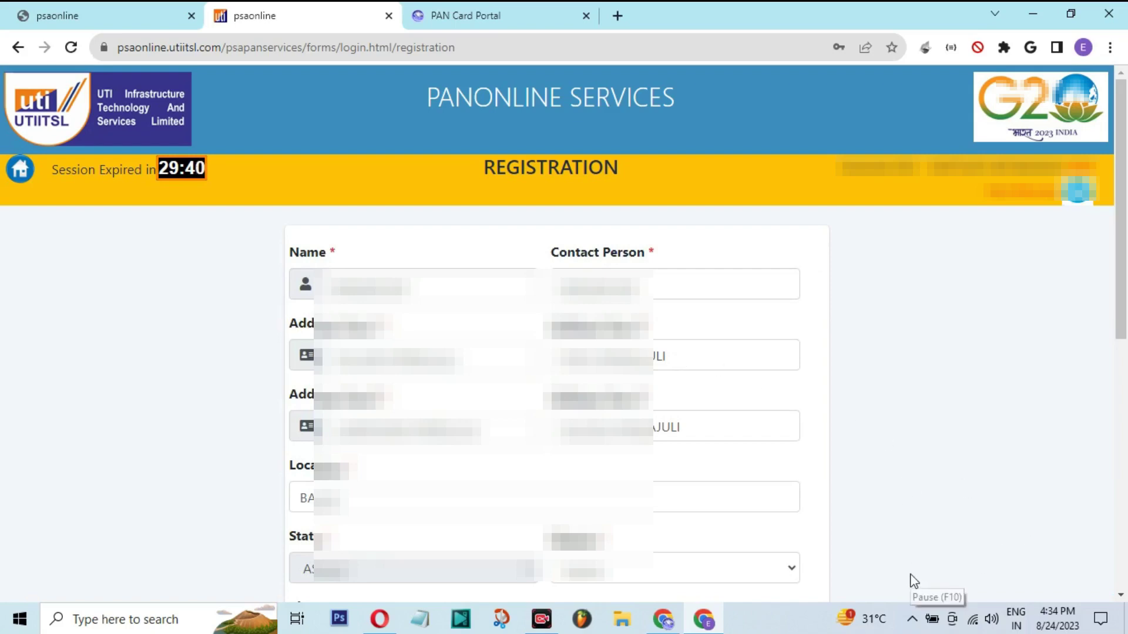
Choose the first-company security question, enter its answer, and dismiss the missing-code alert
{"action": "scroll", "coordinate": [907, 582], "scroll_direction": "down", "scroll_amount": 8}
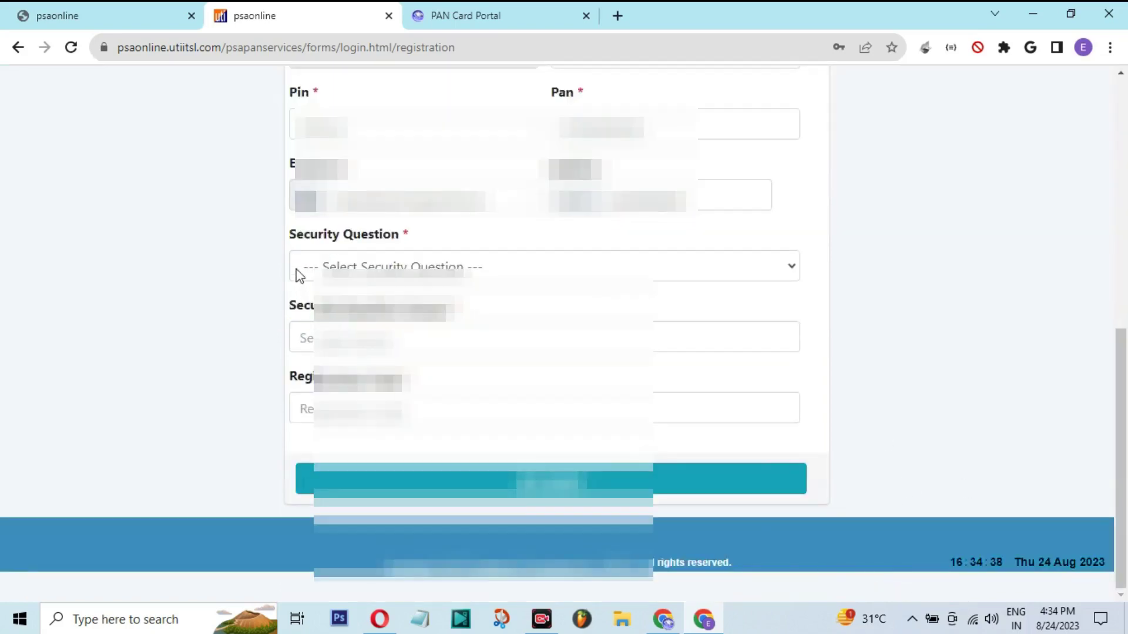
{"action": "triple_click", "coordinate": [323, 239]}
{"action": "left_click", "coordinate": [399, 267]}
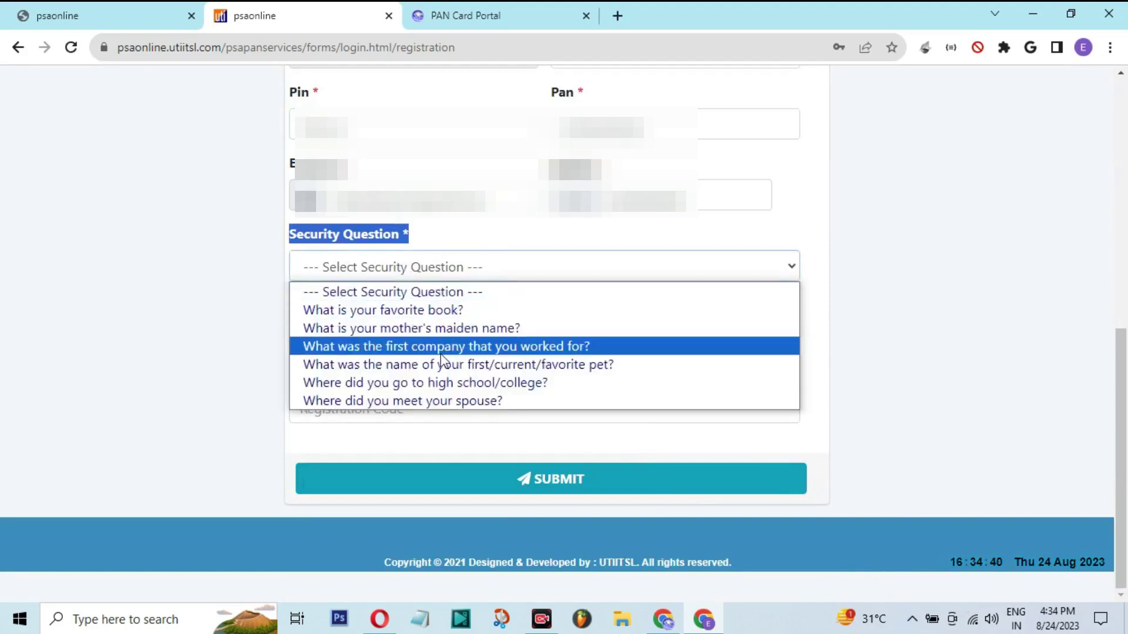
{"action": "left_click", "coordinate": [423, 347]}
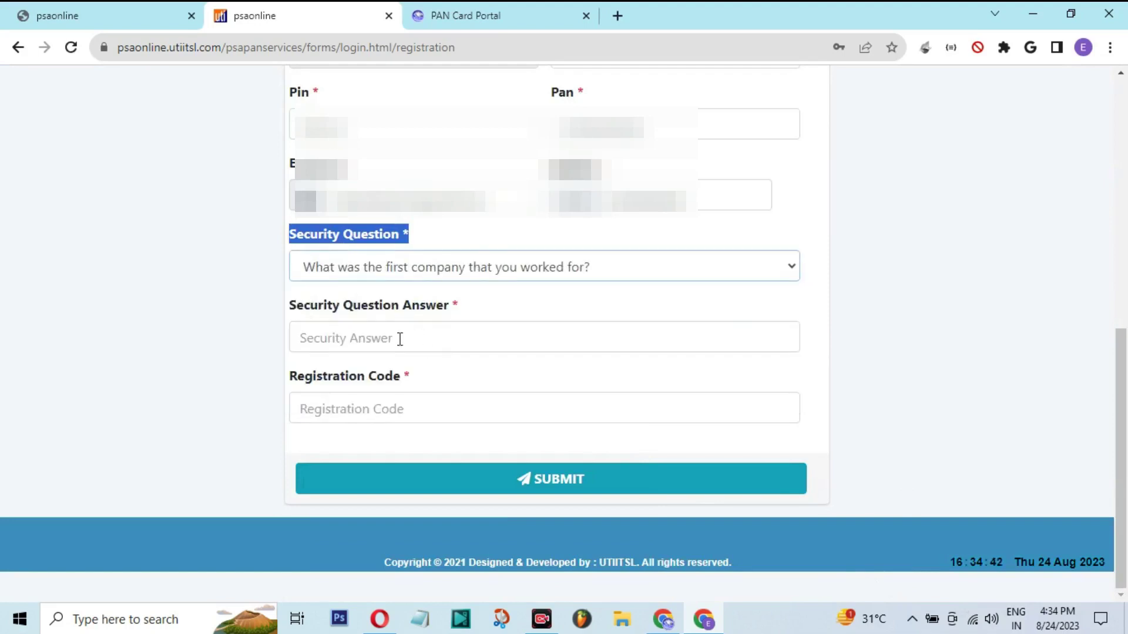
{"action": "left_click", "coordinate": [399, 340]}
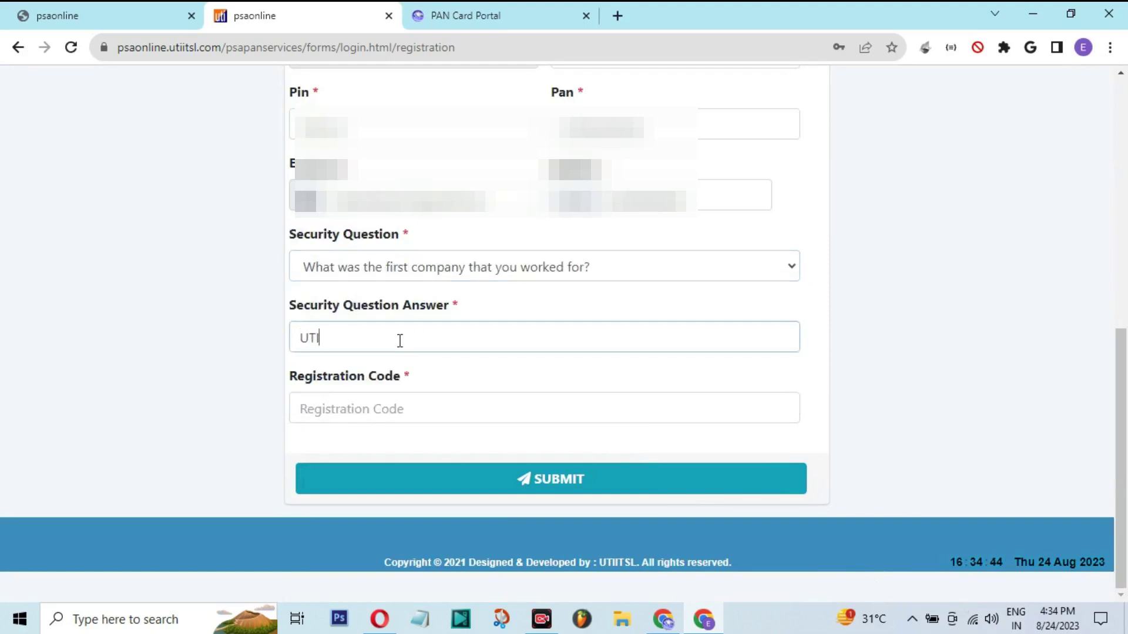
{"action": "left_click", "coordinate": [412, 404]}
{"action": "key", "text": "Return"}
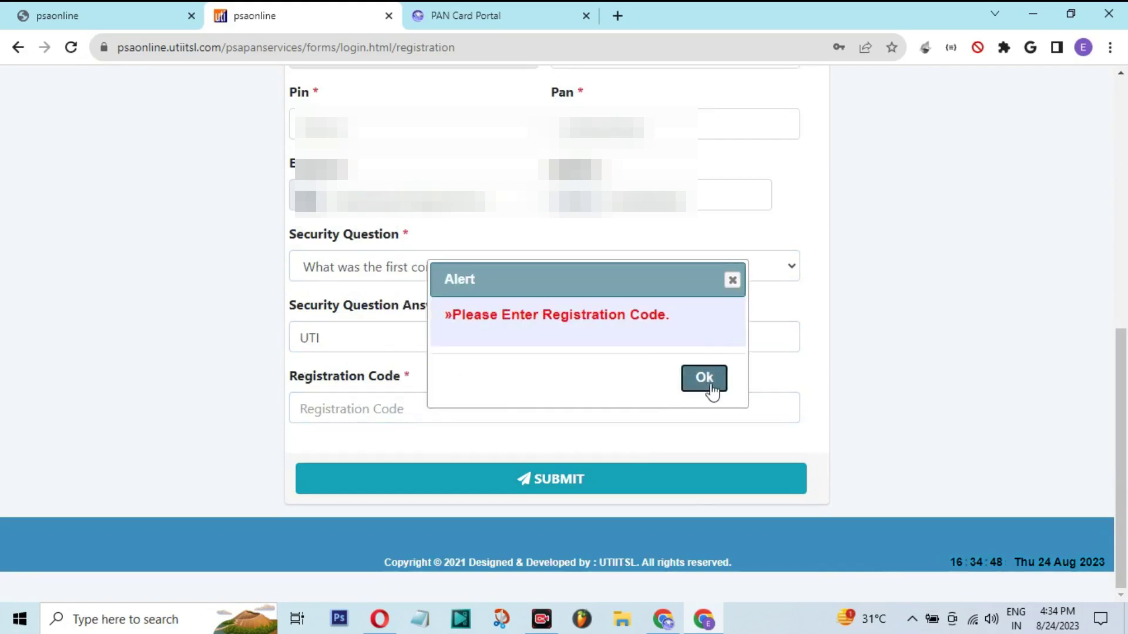
{"action": "left_click", "coordinate": [712, 388]}
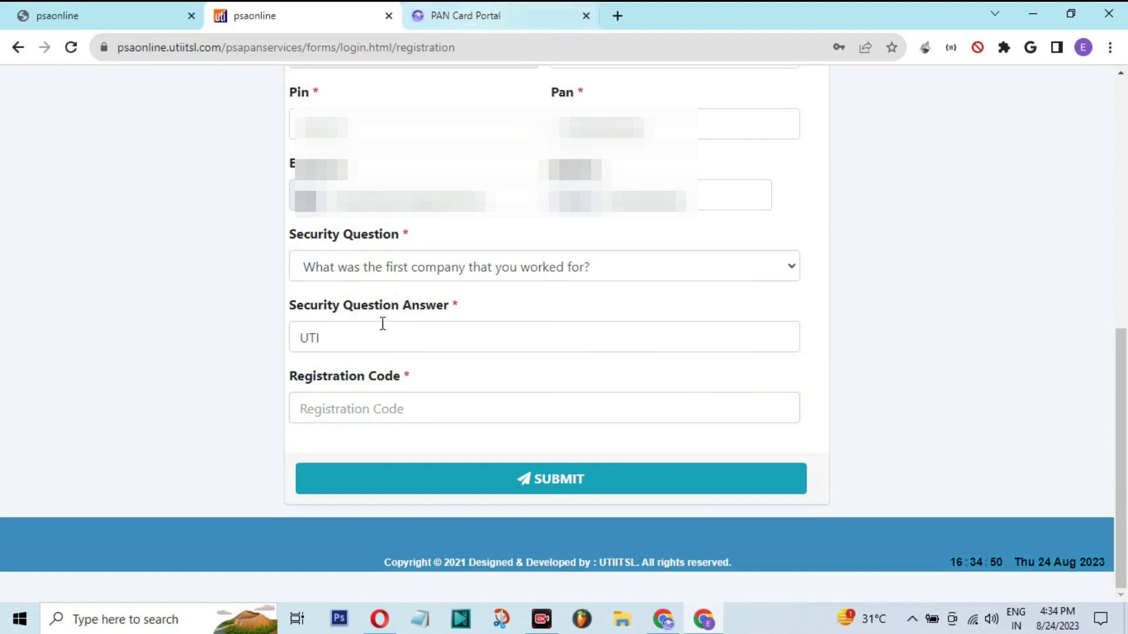
Copy the registration code from the activation message, paste it in, and submit registration
{"action": "left_click", "coordinate": [441, 15]}
{"action": "double_click", "coordinate": [840, 215]}
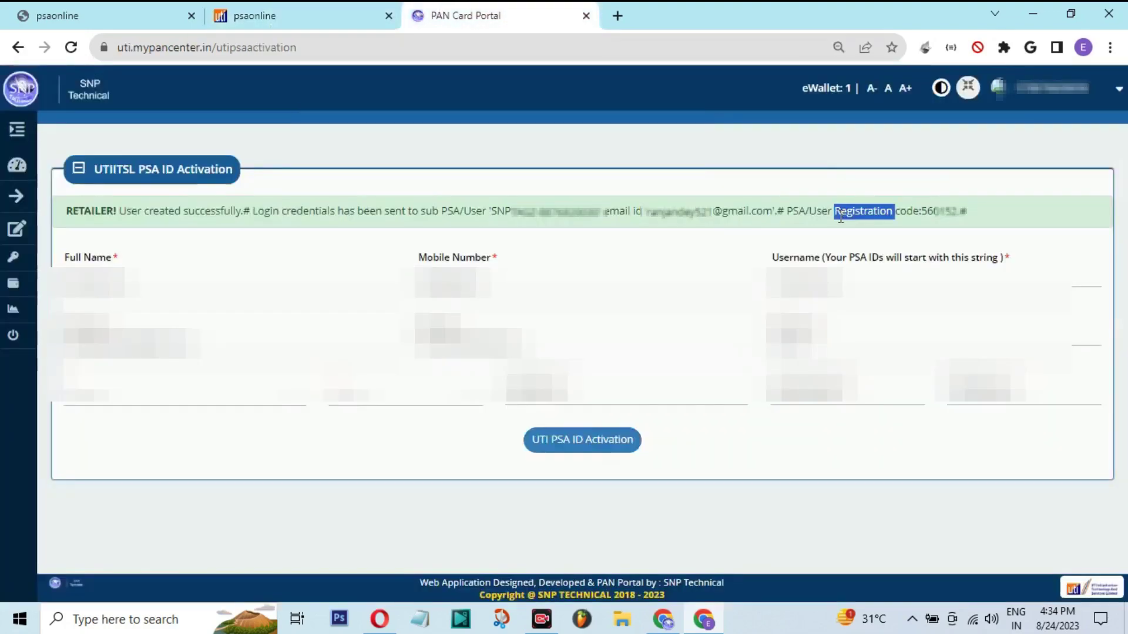
{"action": "left_click", "coordinate": [849, 211]}
{"action": "left_click_drag", "start_coordinate": [811, 211], "coordinate": [894, 212]}
{"action": "left_click", "coordinate": [868, 214]}
{"action": "double_click", "coordinate": [868, 214]}
{"action": "double_click", "coordinate": [927, 211]}
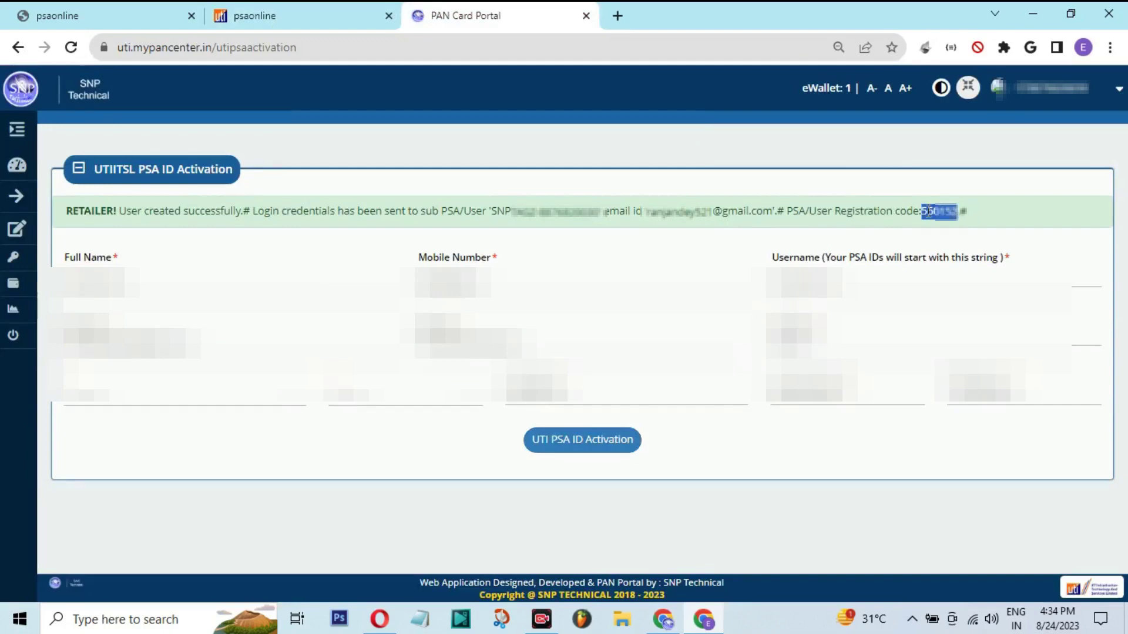
{"action": "left_click", "coordinate": [292, 11]}
{"action": "left_click", "coordinate": [380, 422]}
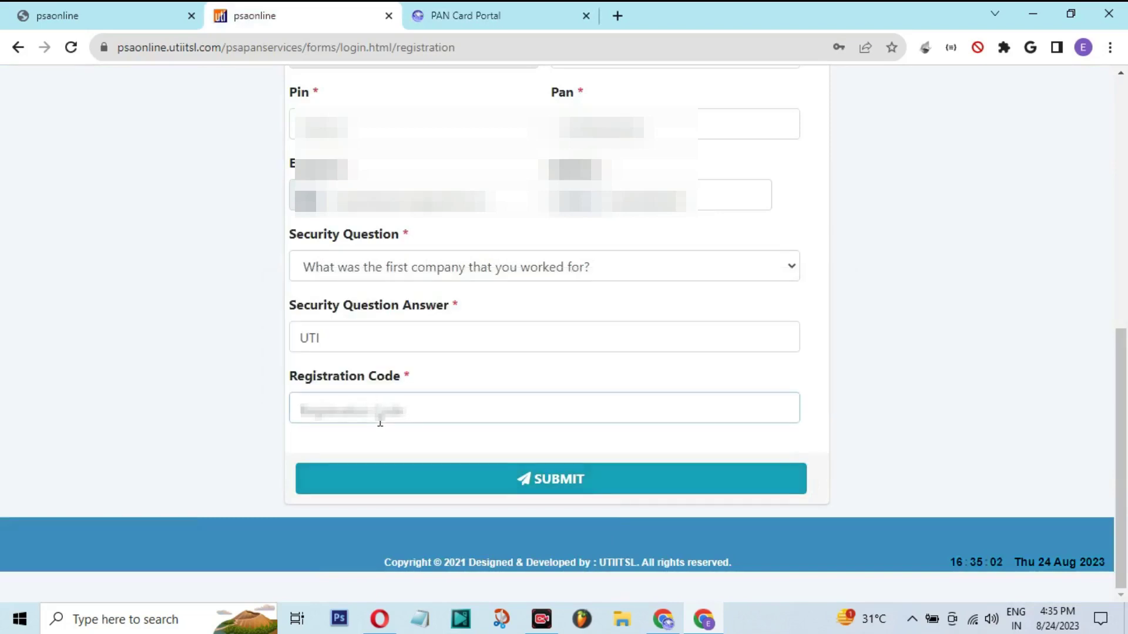
{"action": "key", "text": "ctrl+v"}
{"action": "left_click", "coordinate": [459, 479]}
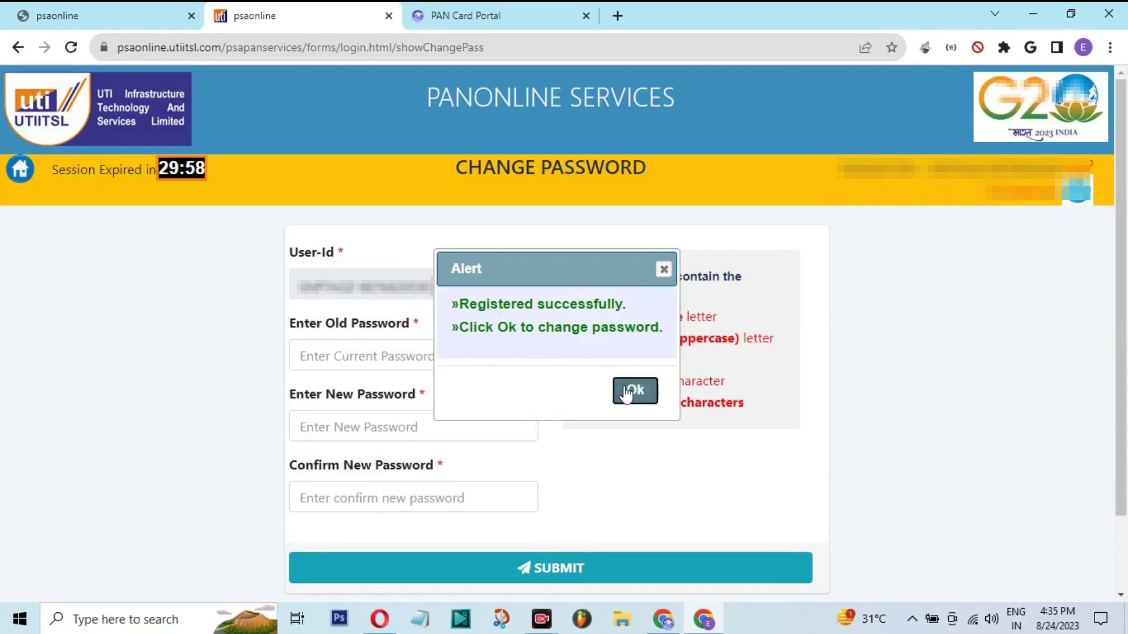
Fill Change Password with the pasted old password, a new password and confirmation, then submit
{"action": "left_click", "coordinate": [629, 390]}
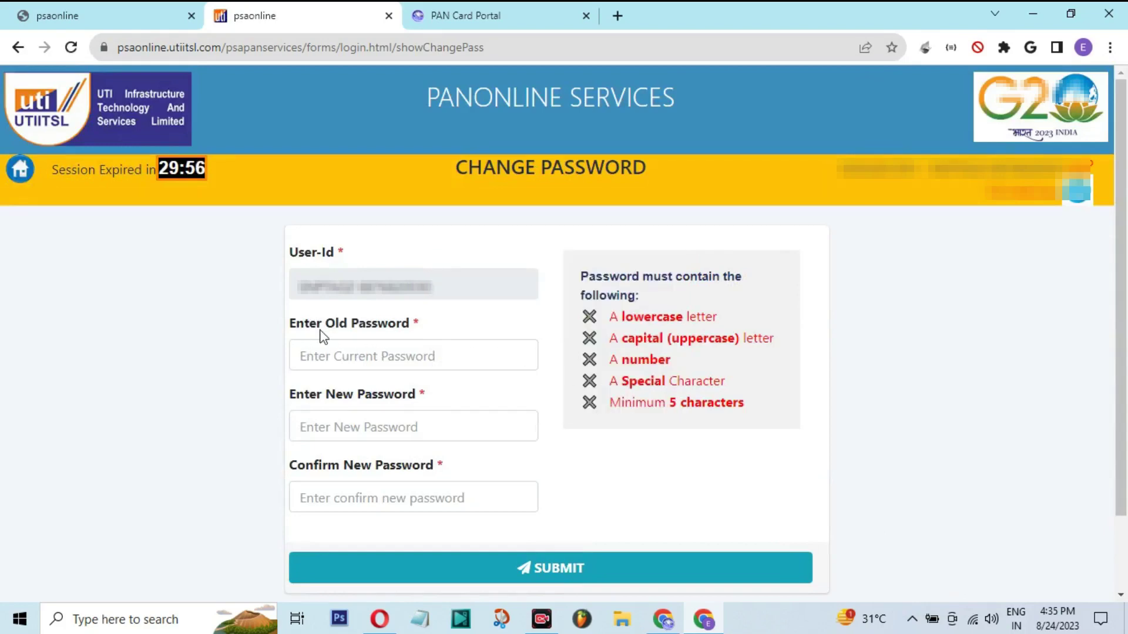
{"action": "left_click_drag", "start_coordinate": [322, 327], "coordinate": [409, 329]}
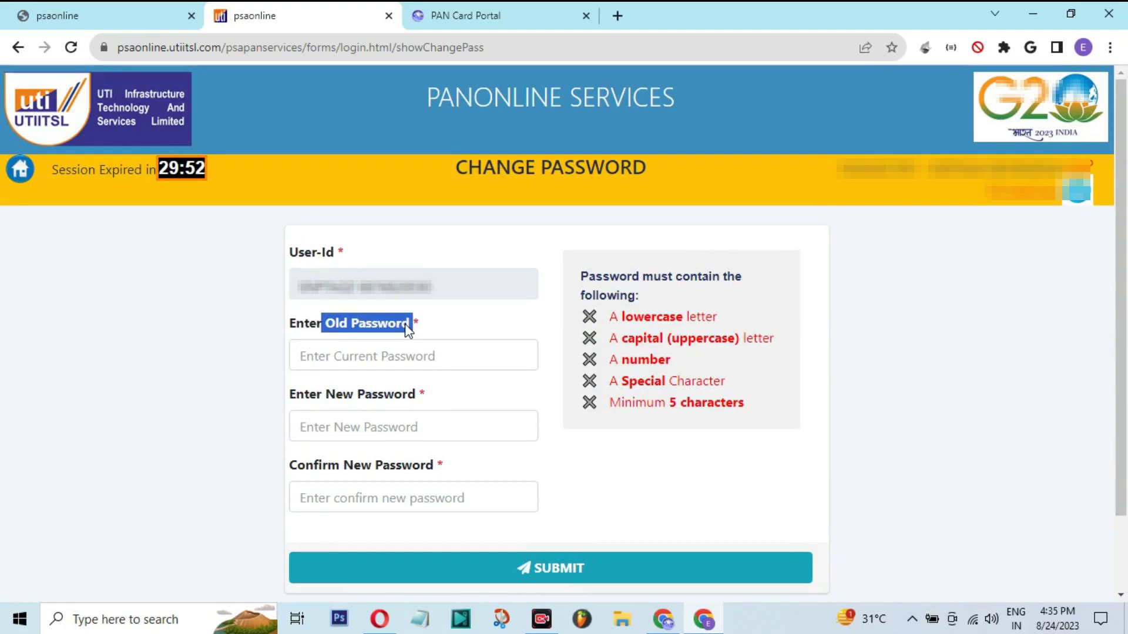
{"action": "left_click_drag", "start_coordinate": [431, 286], "coordinate": [317, 272]}
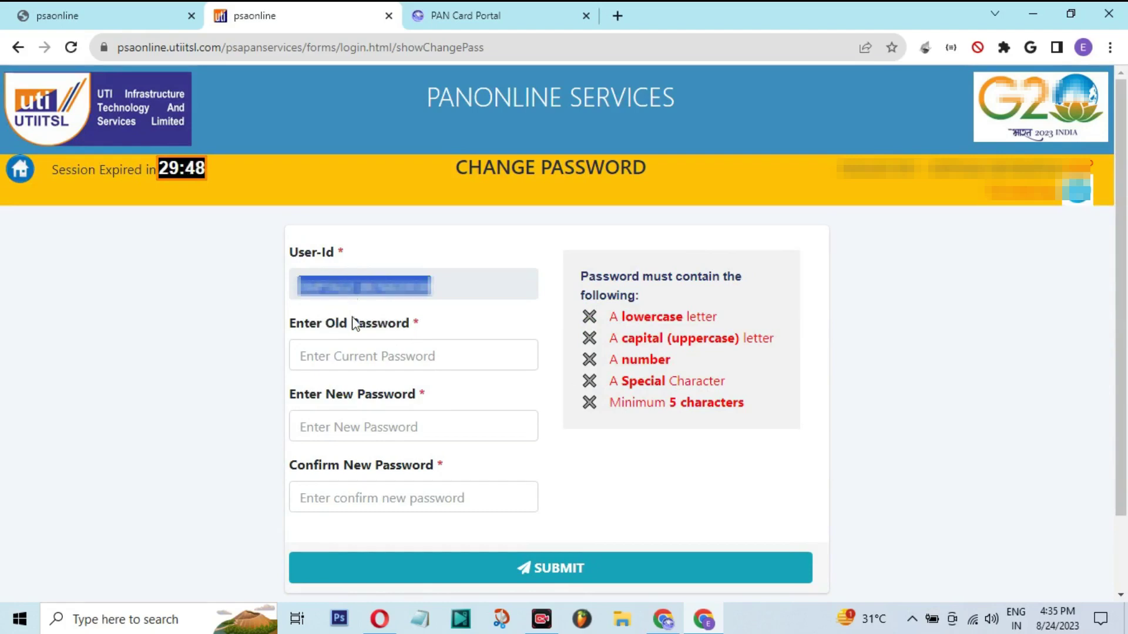
{"action": "left_click", "coordinate": [352, 357]}
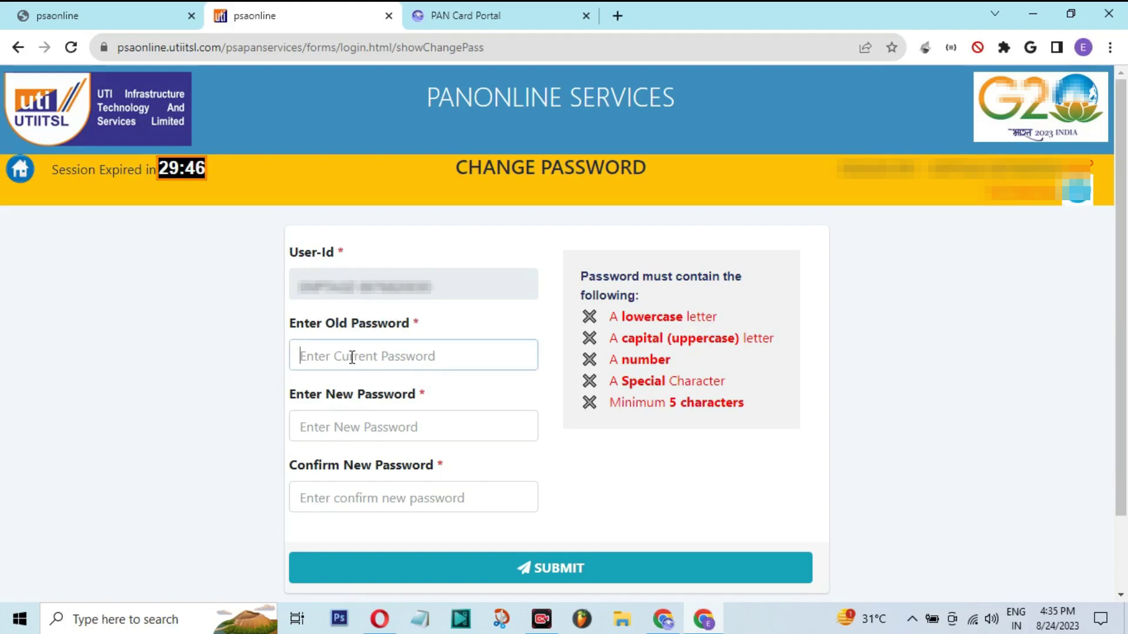
{"action": "key", "text": "ctrl+v"}
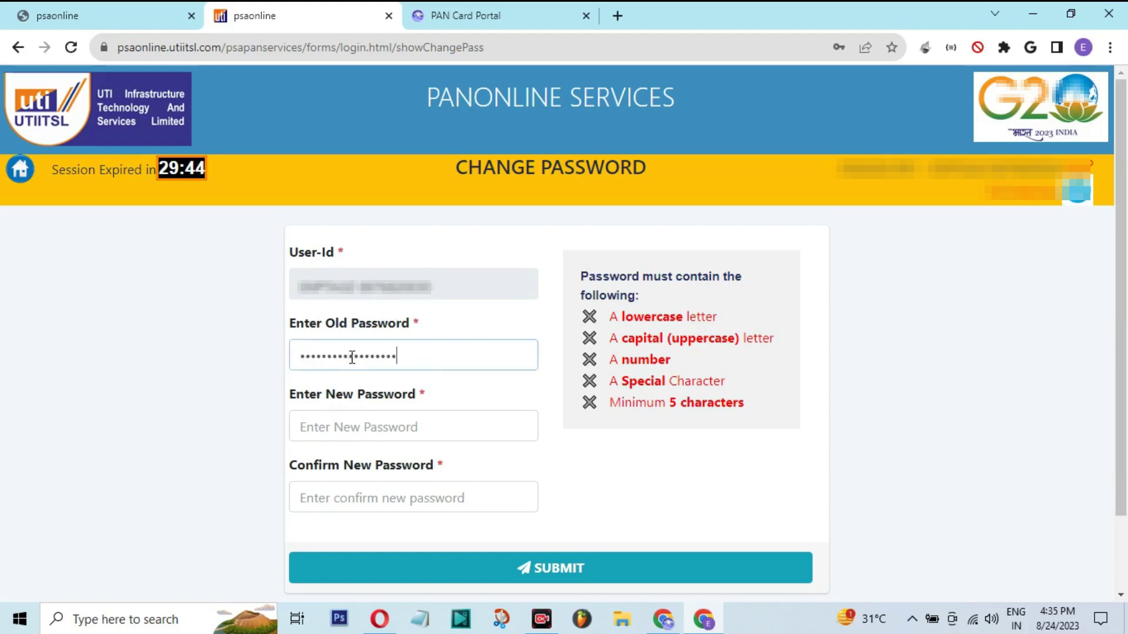
{"action": "key", "text": "Tab"}
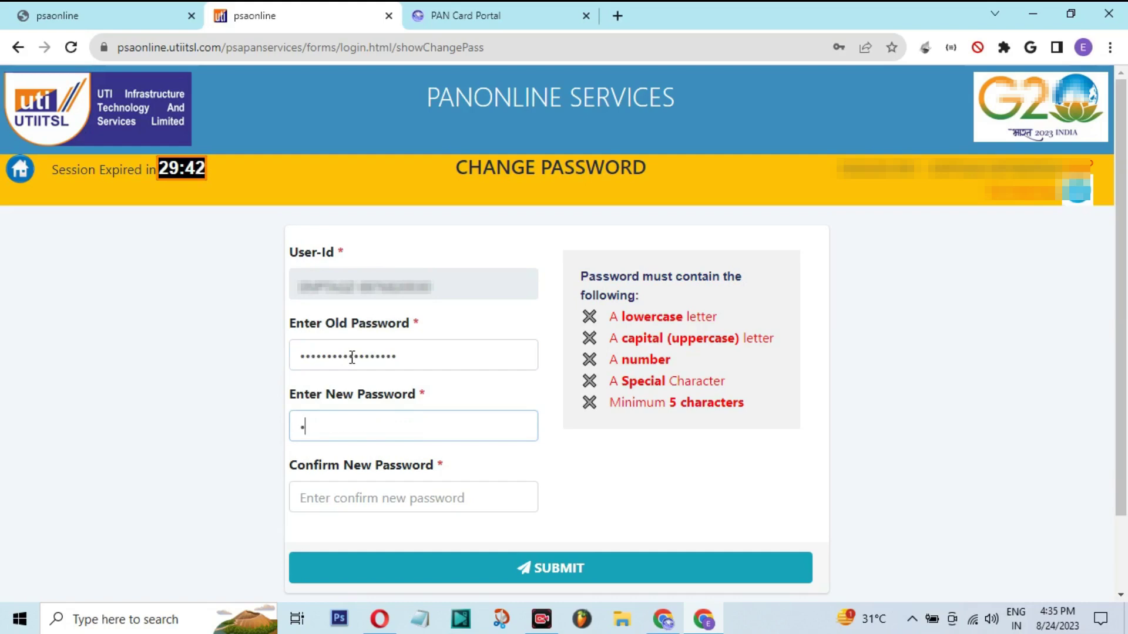
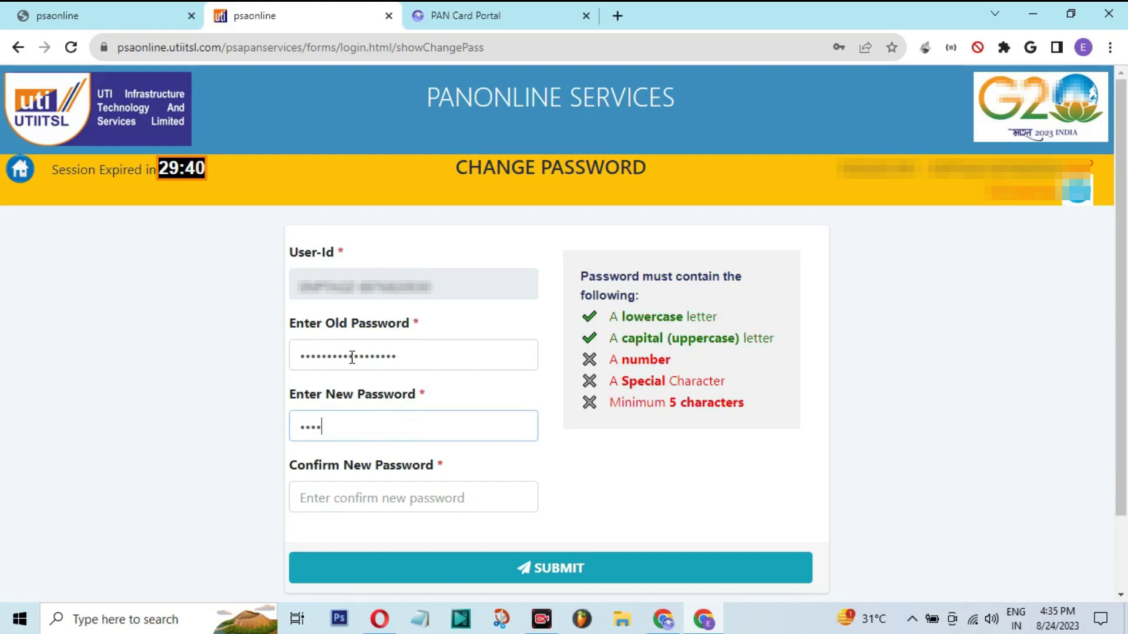
{"action": "key", "text": "Tab"}
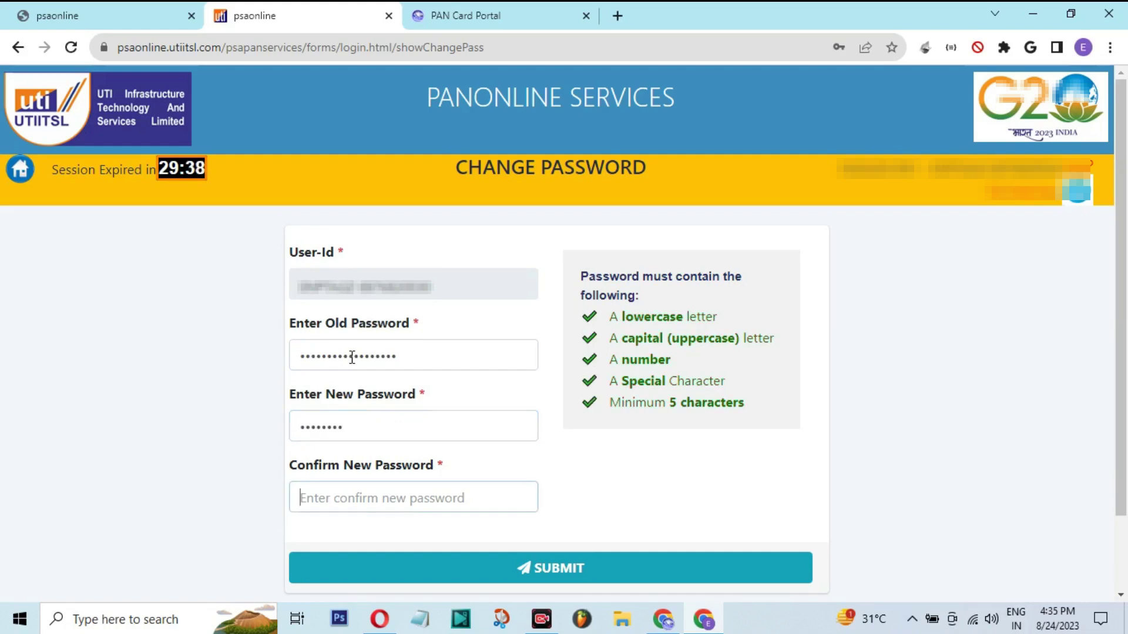
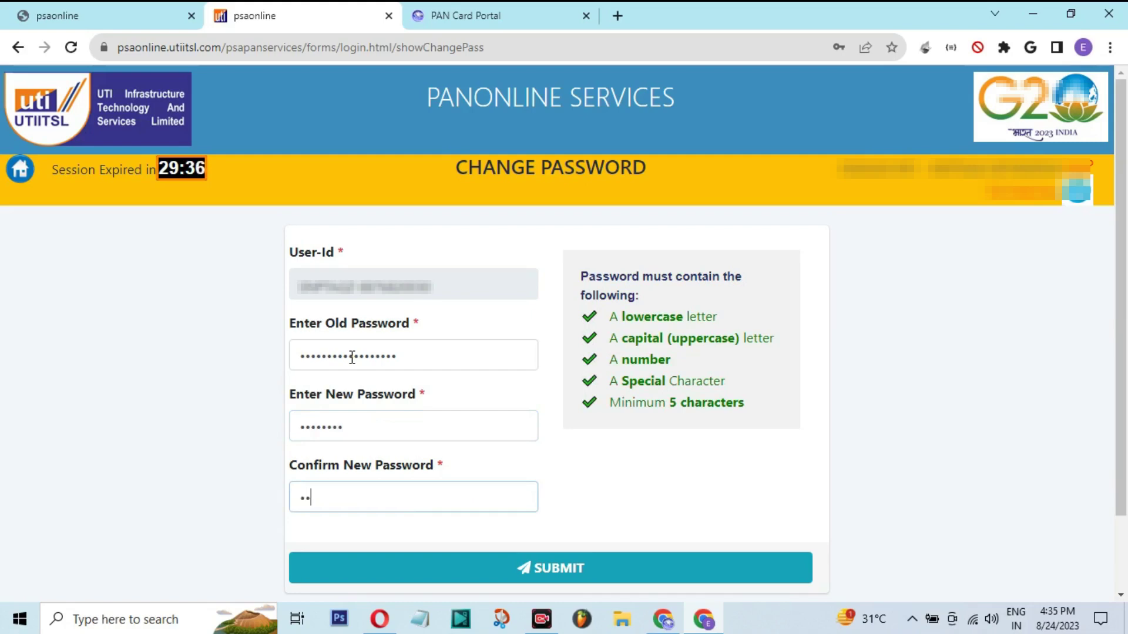
{"action": "left_click", "coordinate": [480, 568]}
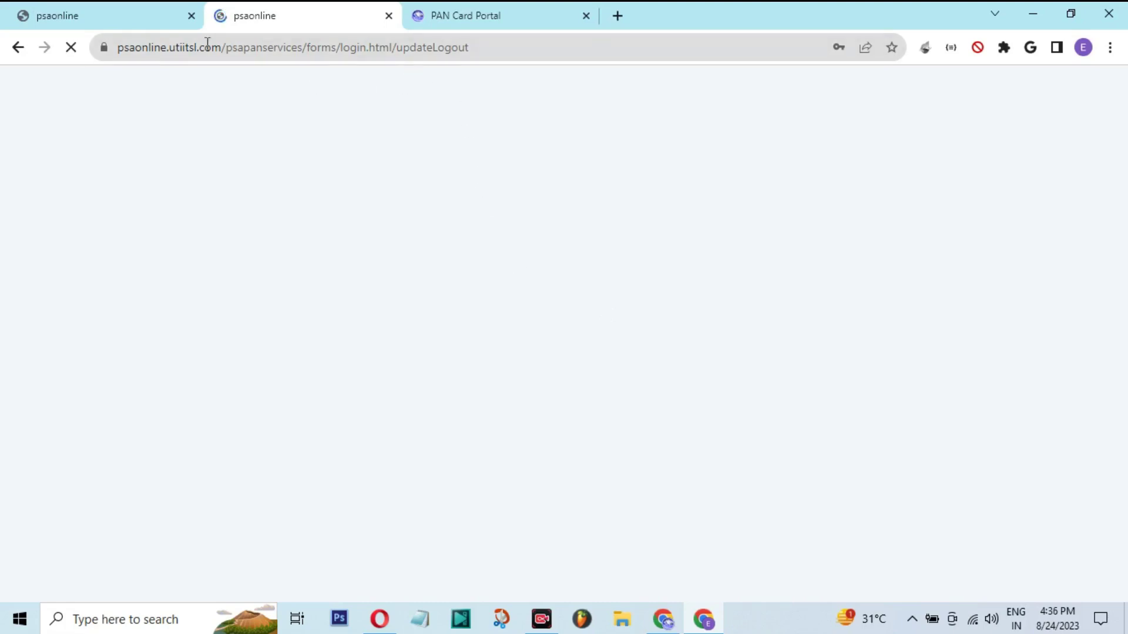
Dismiss the password-changed alert and reload the Dashboard on the PAN Card Portal tab
{"action": "left_click_drag", "start_coordinate": [449, 316], "coordinate": [642, 315]}
{"action": "left_click", "coordinate": [649, 380]}
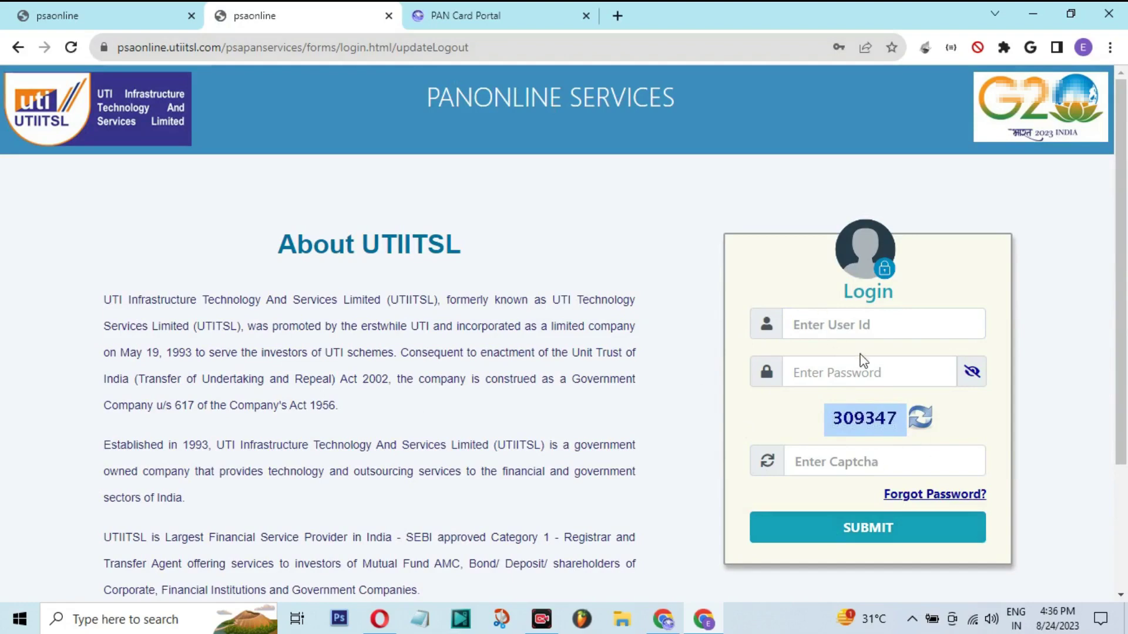
{"action": "left_click", "coordinate": [398, 52]}
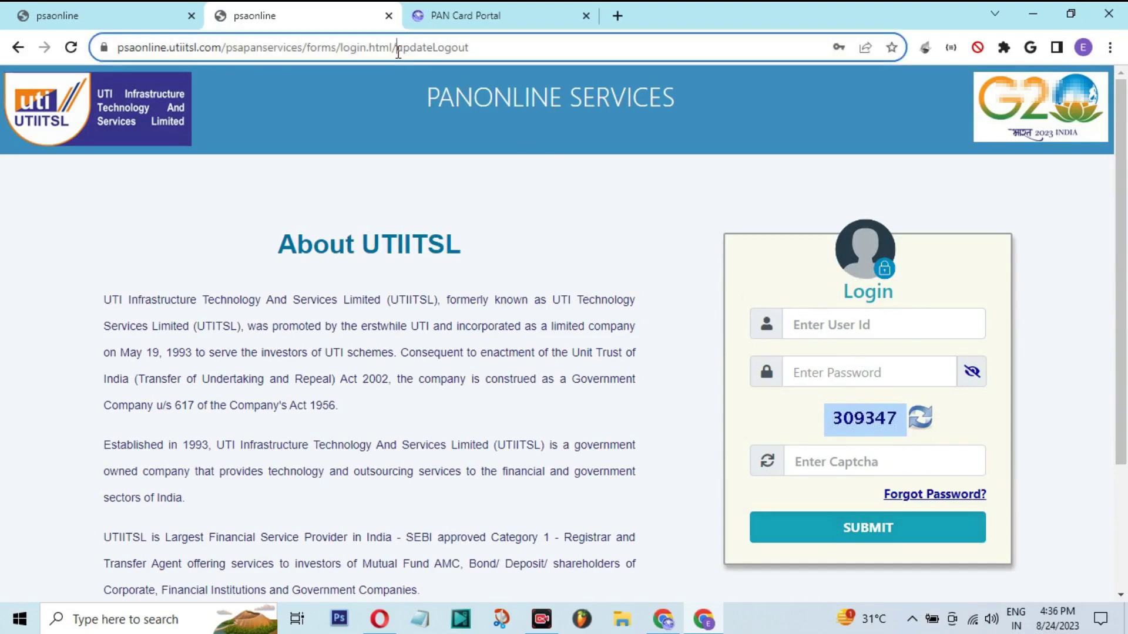
{"action": "left_click_drag", "start_coordinate": [398, 52], "coordinate": [470, 56]}
{"action": "left_click", "coordinate": [457, 17]}
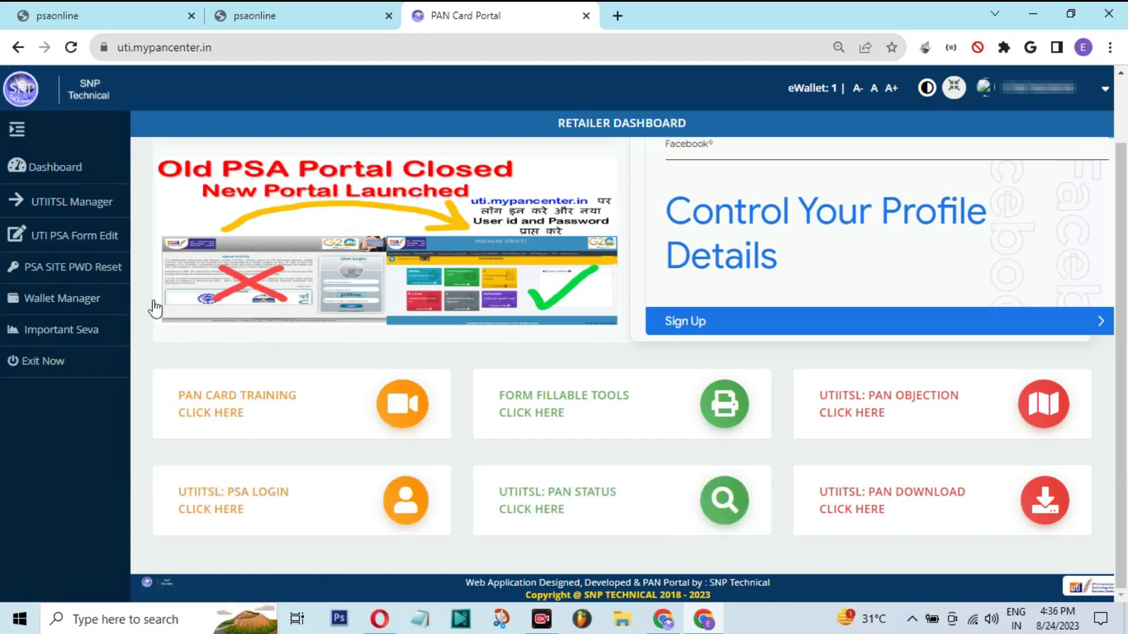
{"action": "left_click", "coordinate": [49, 173]}
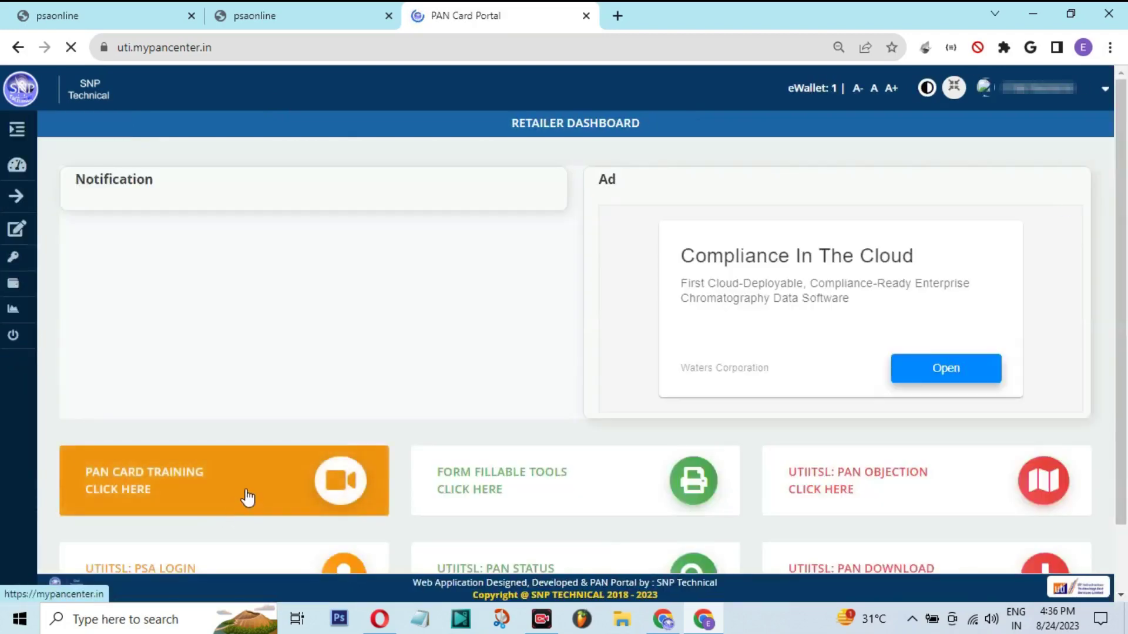
Sign in to PSA Online with the pasted user ID, new password and captcha 346035
{"action": "left_click", "coordinate": [236, 505]}
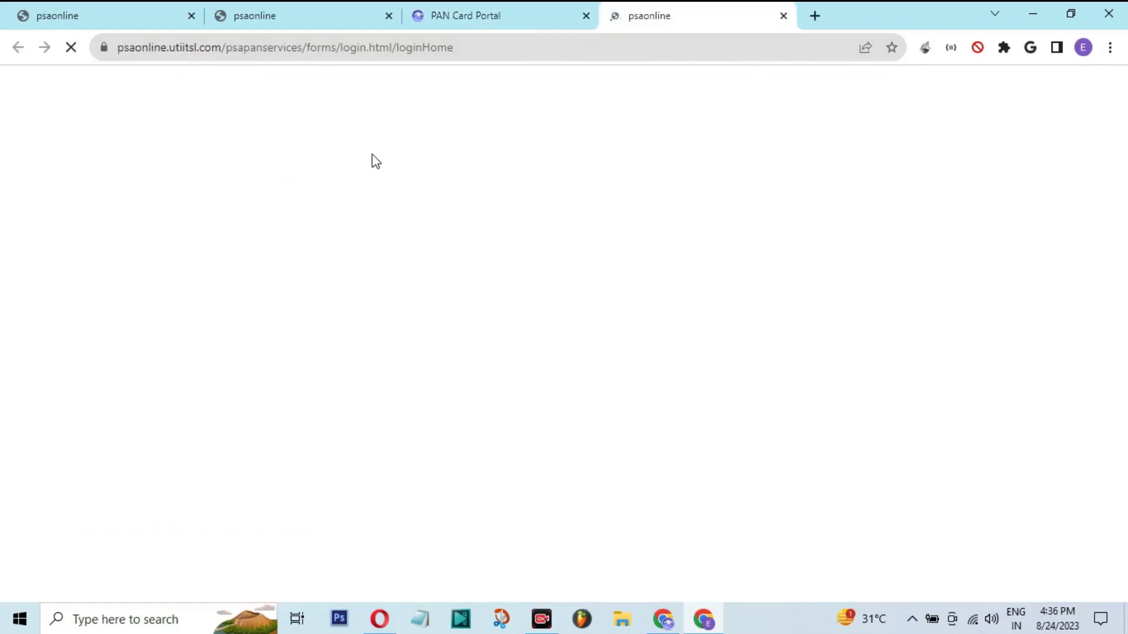
{"action": "double_click", "coordinate": [401, 47]}
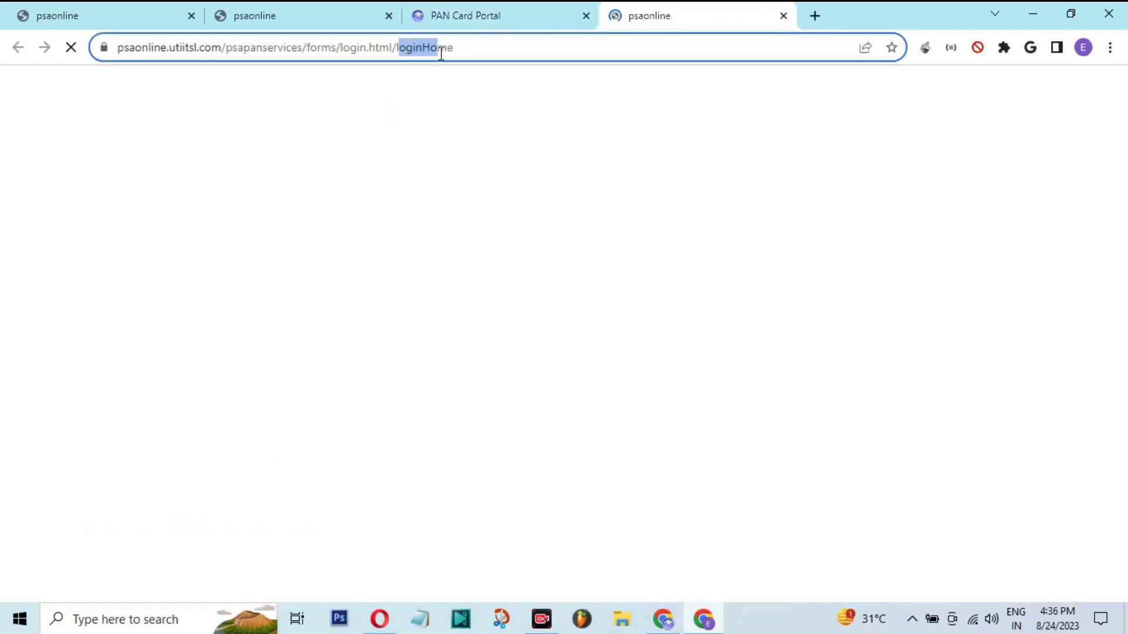
{"action": "left_click", "coordinate": [556, 171]}
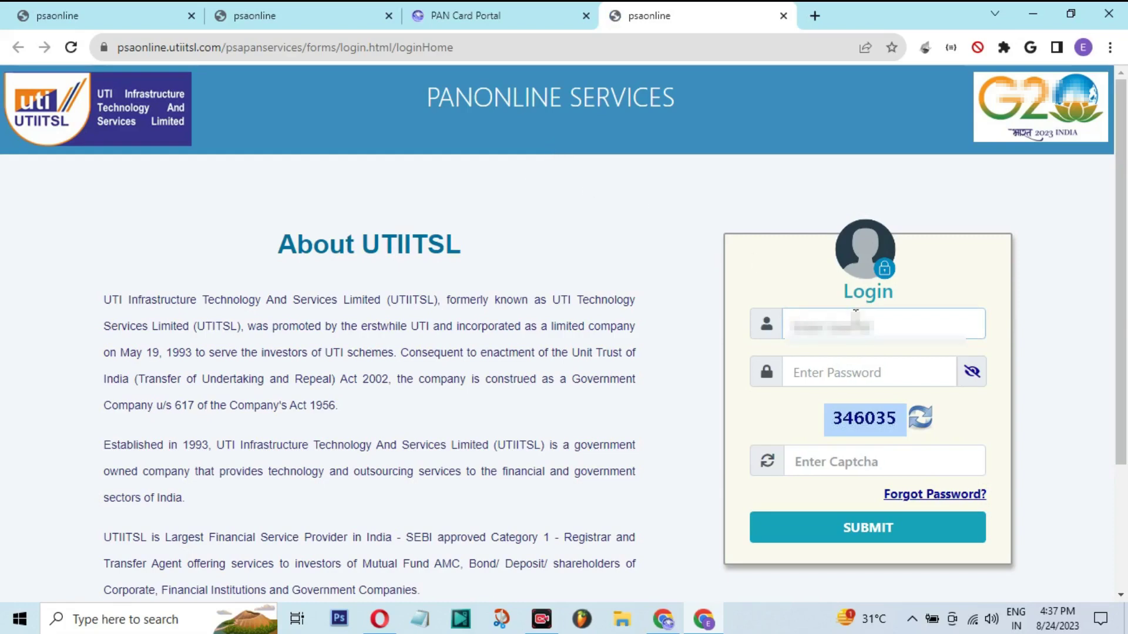
{"action": "key", "text": "ctrl+v"}
{"action": "key", "text": "Tab"}
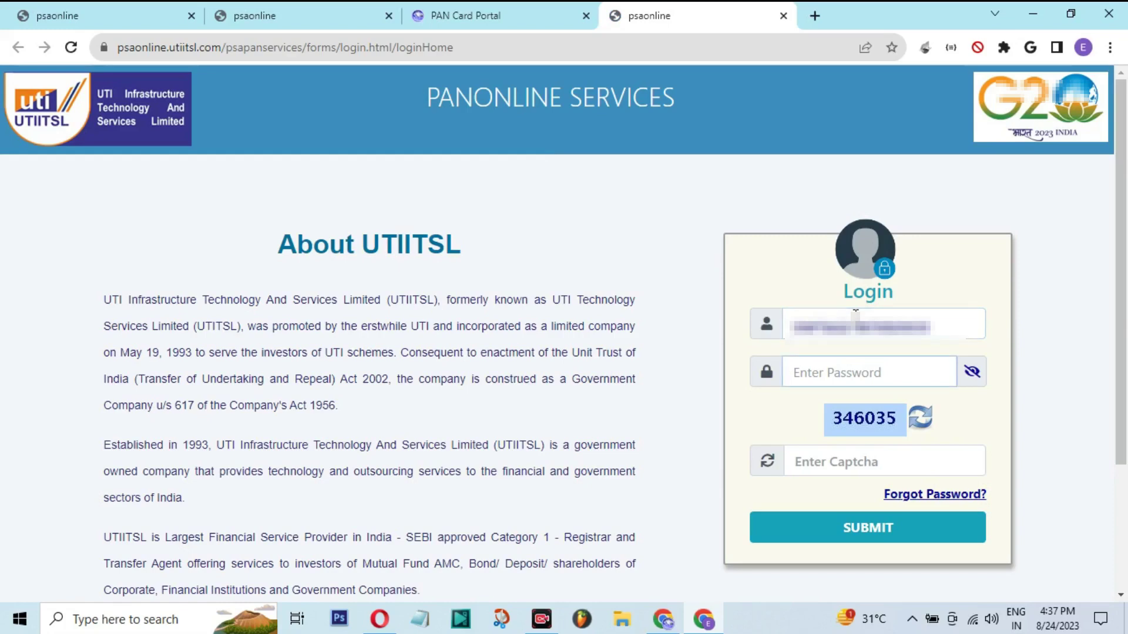
{"action": "type", "text": "a"}
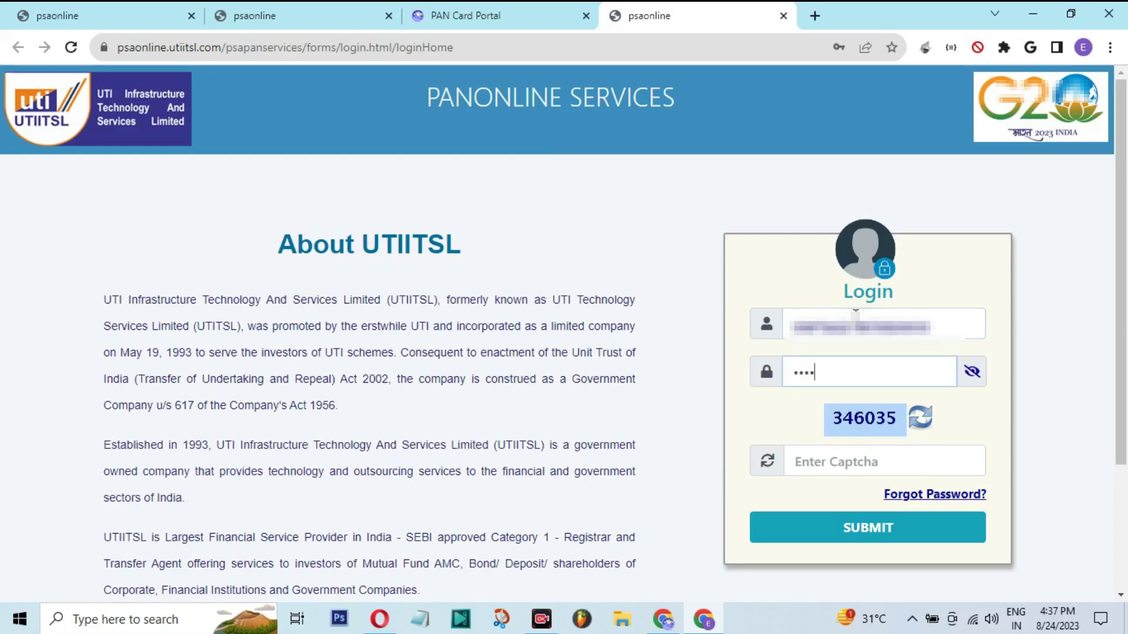
{"action": "key", "text": "Tab"}
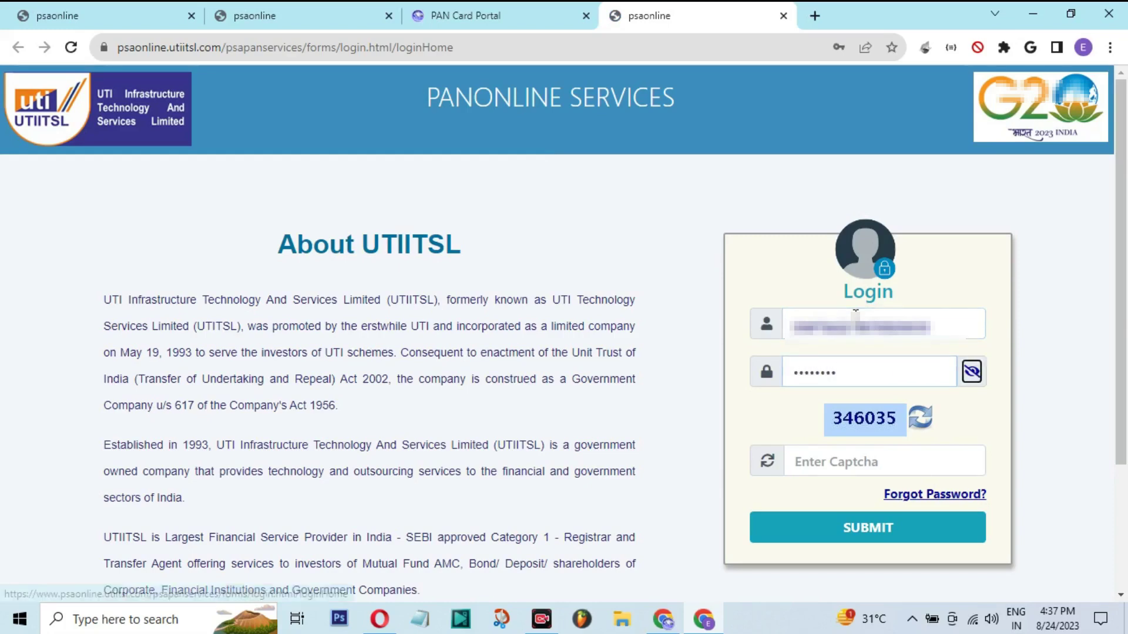
{"action": "key", "text": "Tab"}
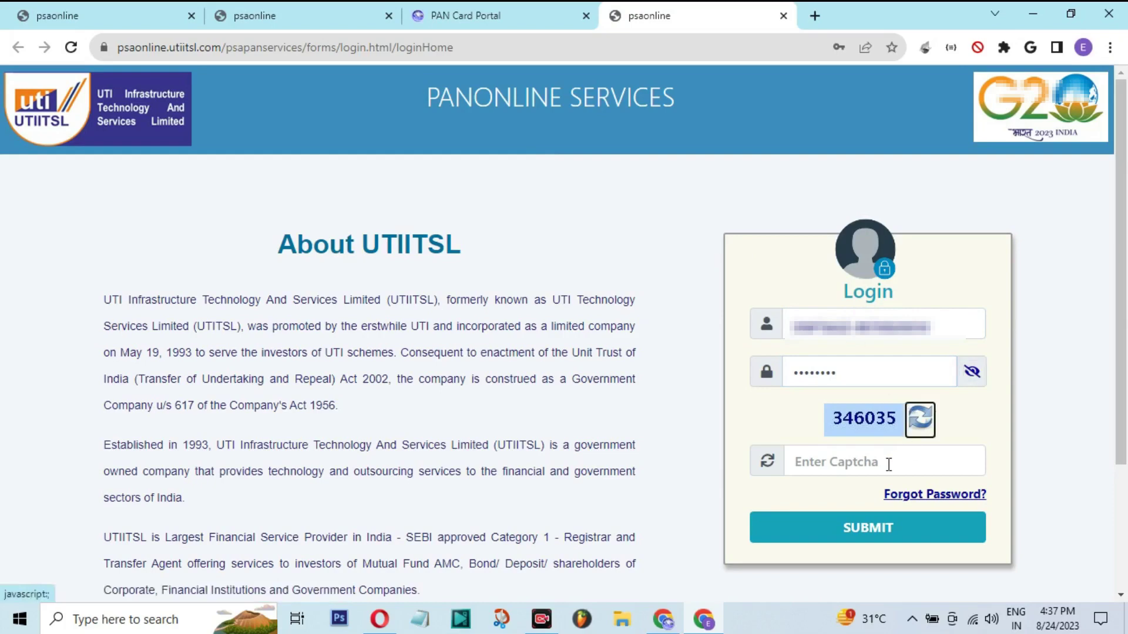
{"action": "left_click", "coordinate": [888, 463]}
{"action": "type", "text": "34"}
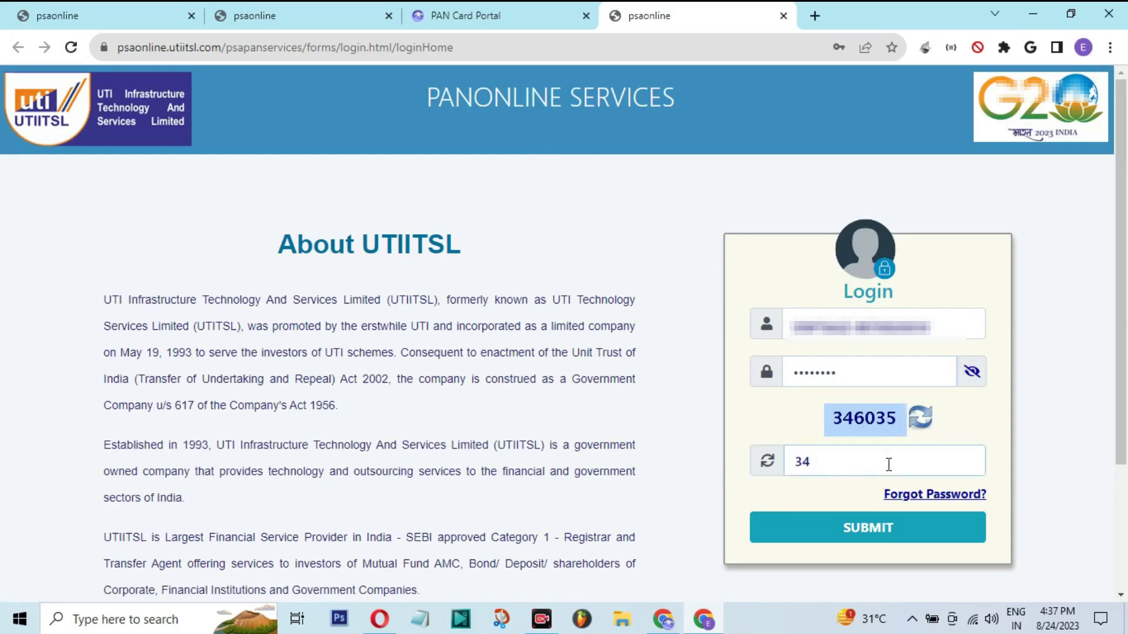
{"action": "type", "text": "6035"}
{"action": "left_click", "coordinate": [887, 527]}
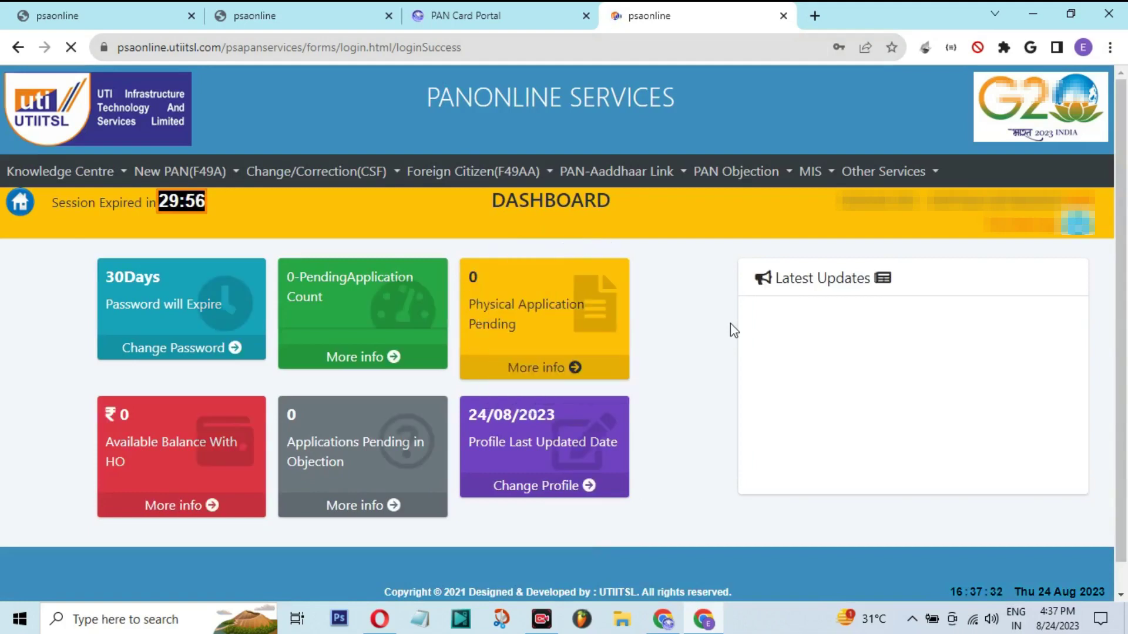
Browse the New PAN, CSF, Foreign Citizen, PAN-Aadhaar, Objection, MIS and Other Services menus
{"action": "left_click", "coordinate": [191, 173]}
{"action": "left_click", "coordinate": [299, 176]}
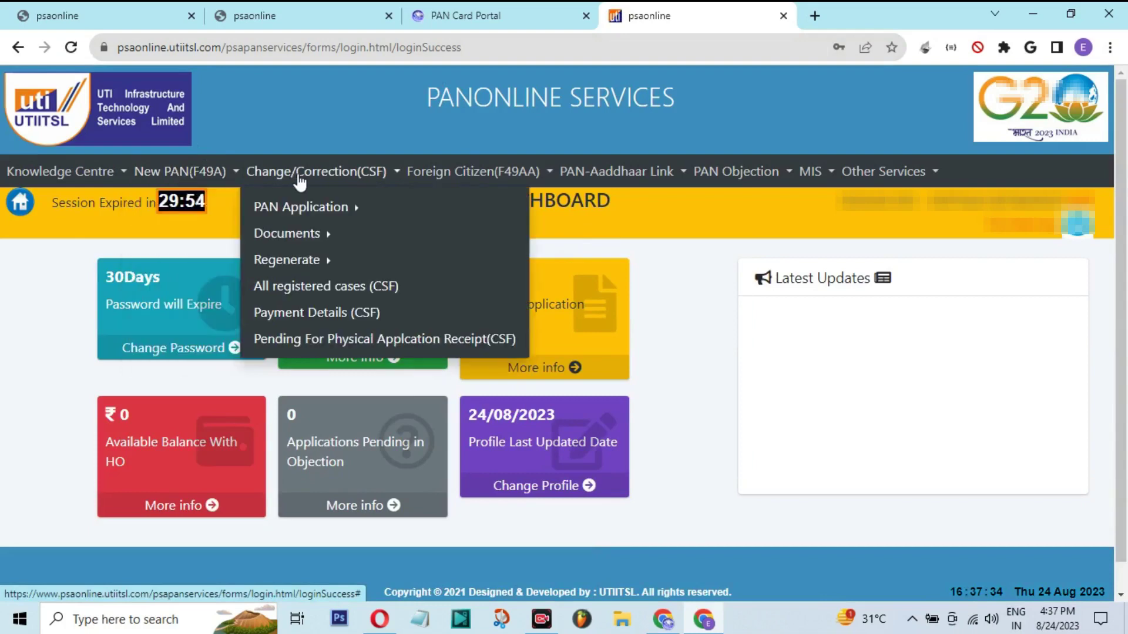
{"action": "left_click", "coordinate": [475, 173]}
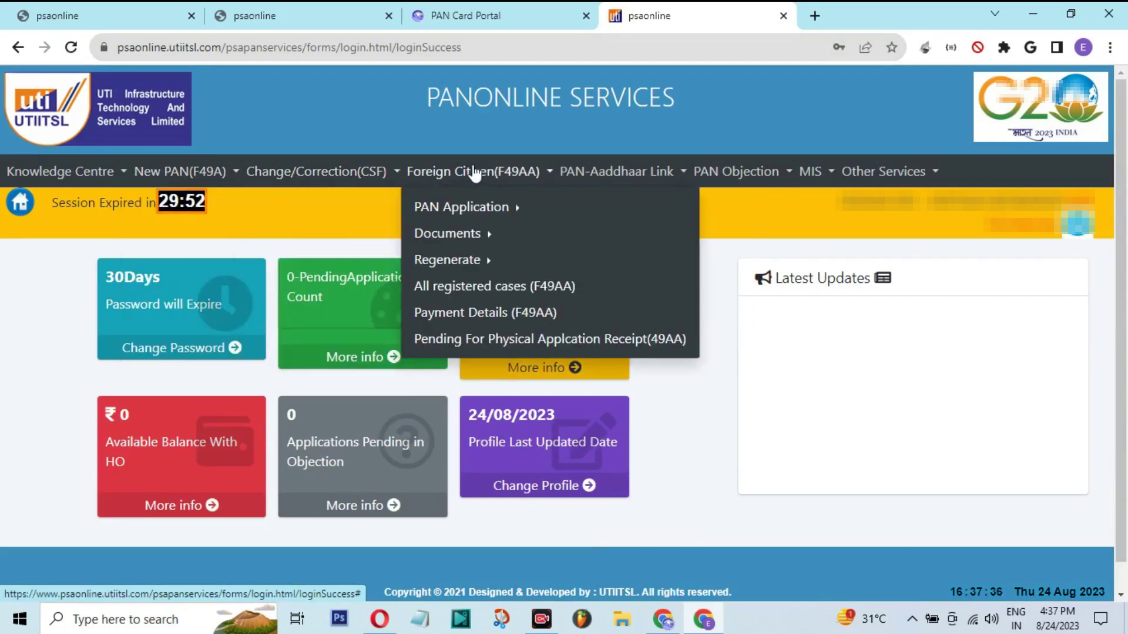
{"action": "left_click", "coordinate": [655, 172]}
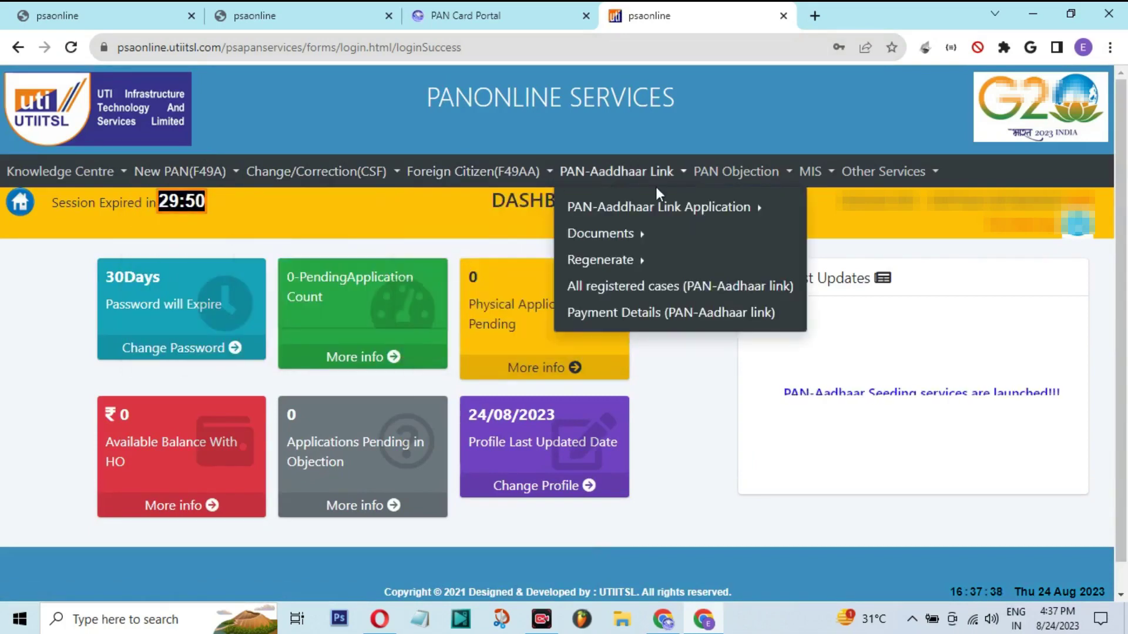
{"action": "left_click", "coordinate": [194, 174]}
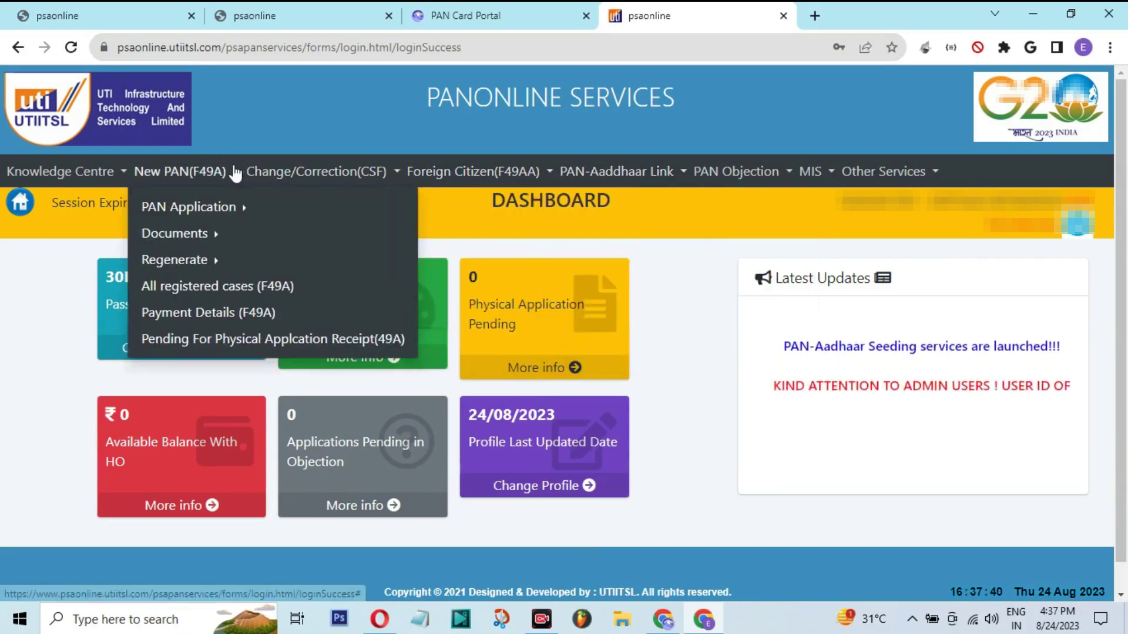
{"action": "left_click", "coordinate": [279, 175]}
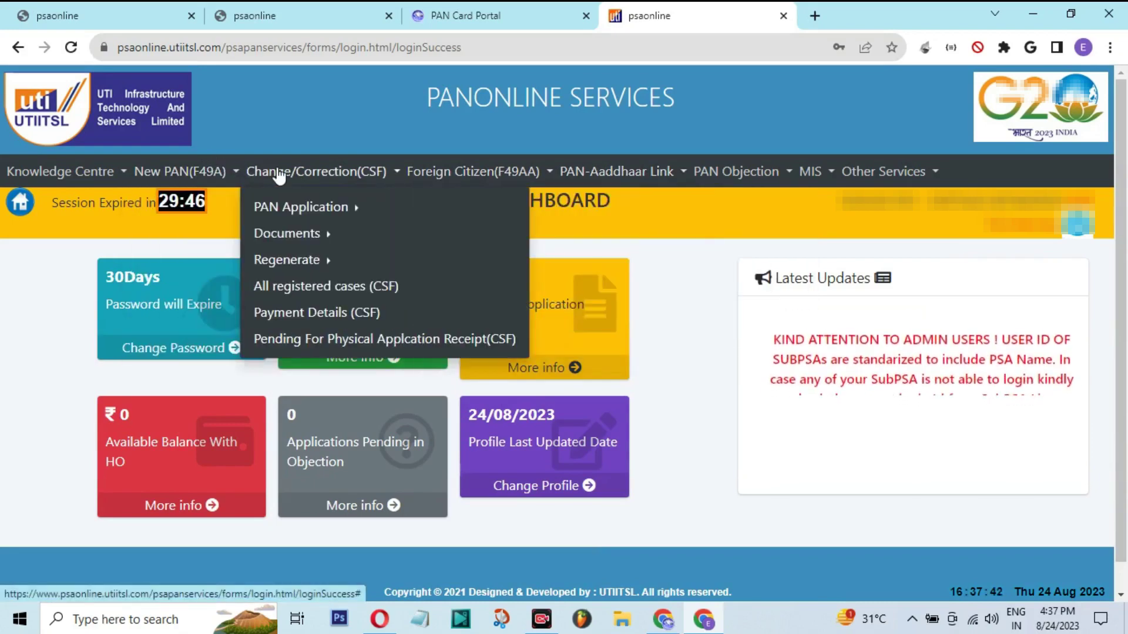
{"action": "left_click", "coordinate": [201, 176]}
{"action": "left_click", "coordinate": [316, 171]}
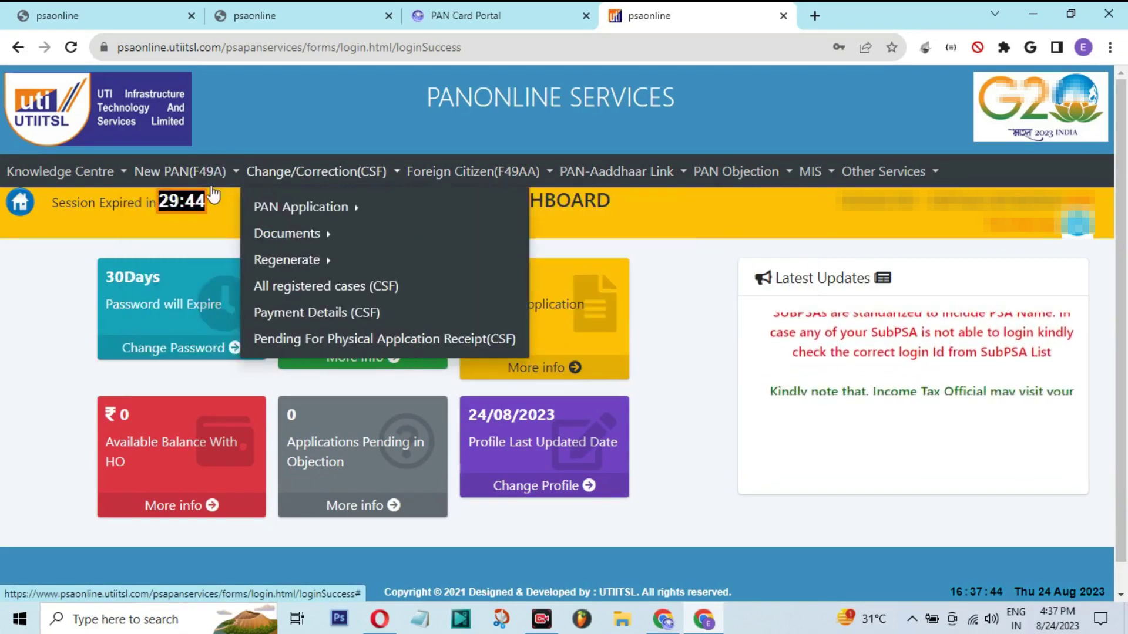
{"action": "left_click", "coordinate": [194, 172]}
{"action": "left_click", "coordinate": [473, 171]}
{"action": "left_click", "coordinate": [694, 171]}
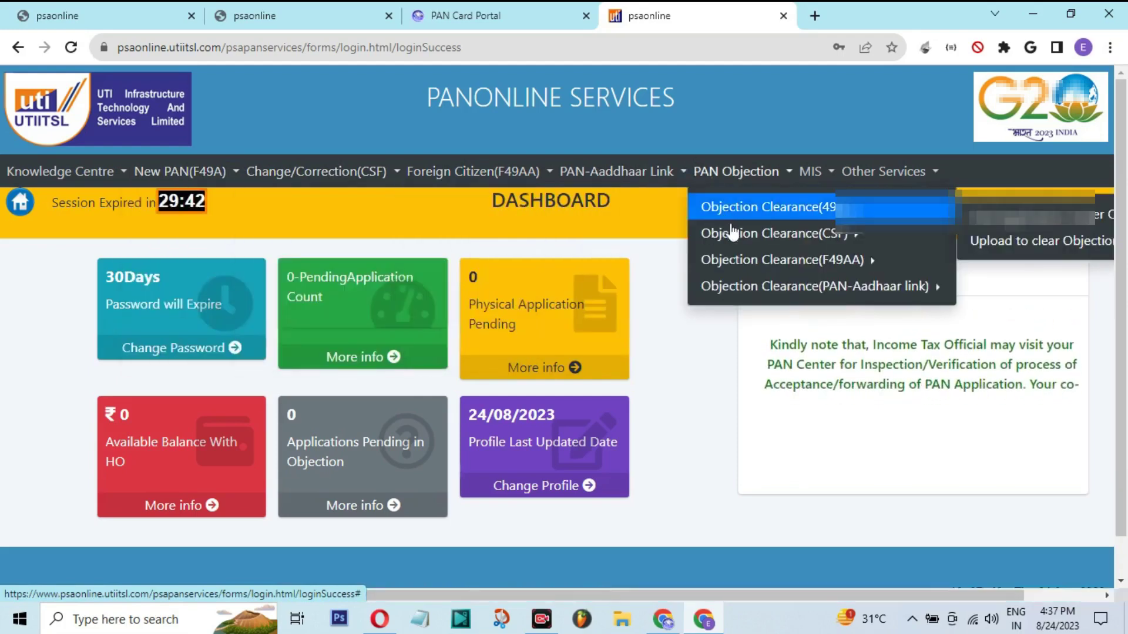
{"action": "mouse_move", "coordinate": [758, 272]}
{"action": "left_click", "coordinate": [811, 171]}
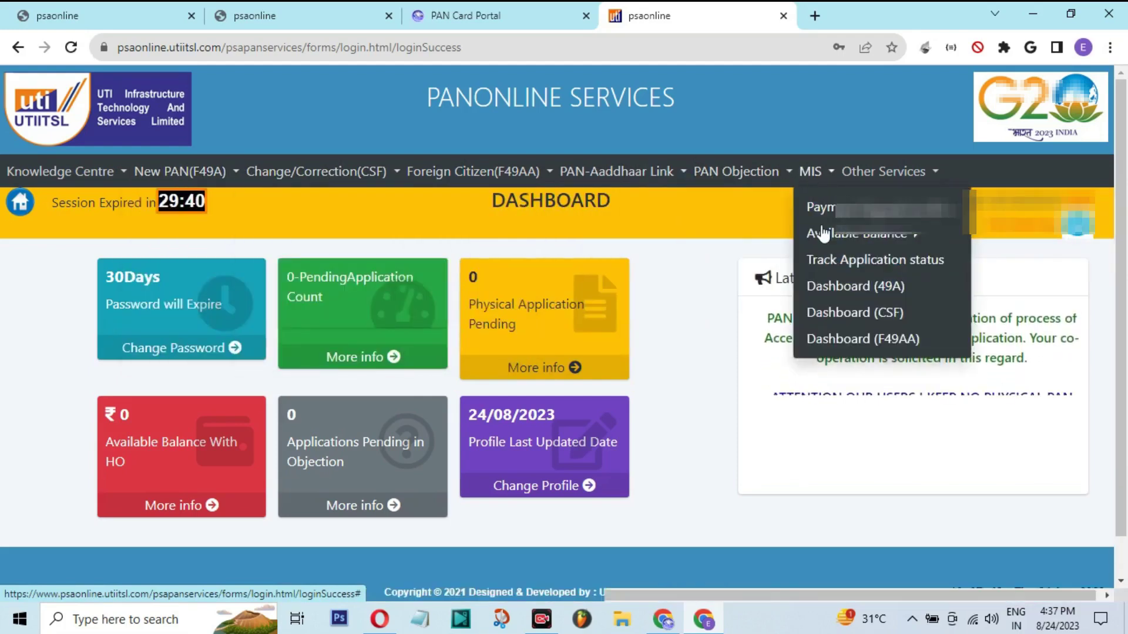
{"action": "left_click", "coordinate": [883, 172]}
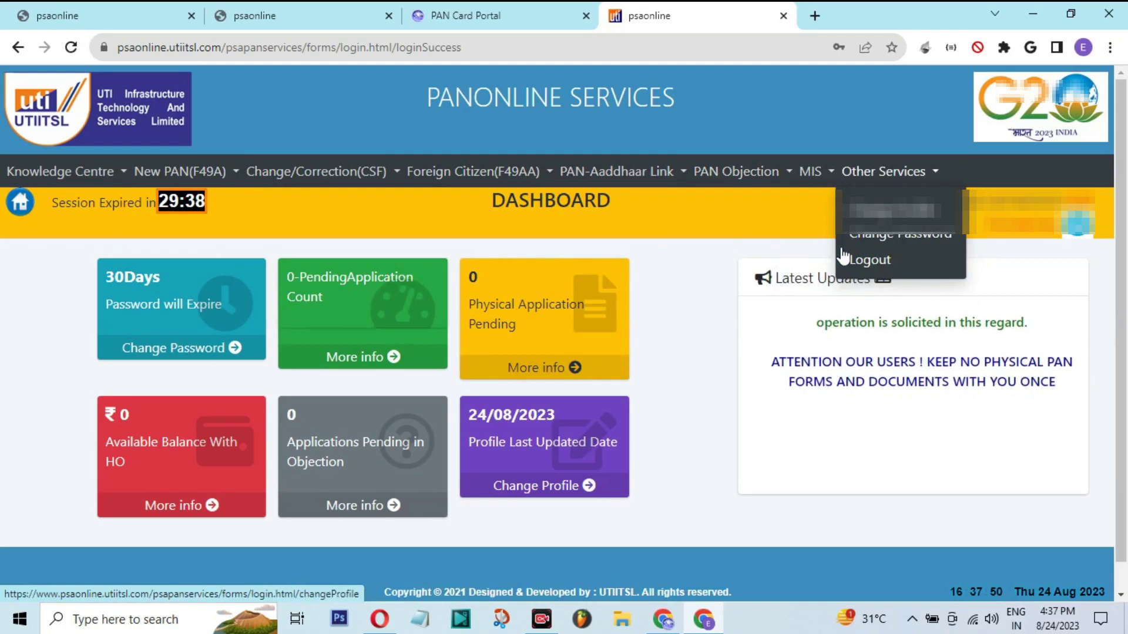
{"action": "left_click", "coordinate": [811, 172]}
{"action": "left_click", "coordinate": [852, 173]}
{"action": "left_click", "coordinate": [663, 416]}
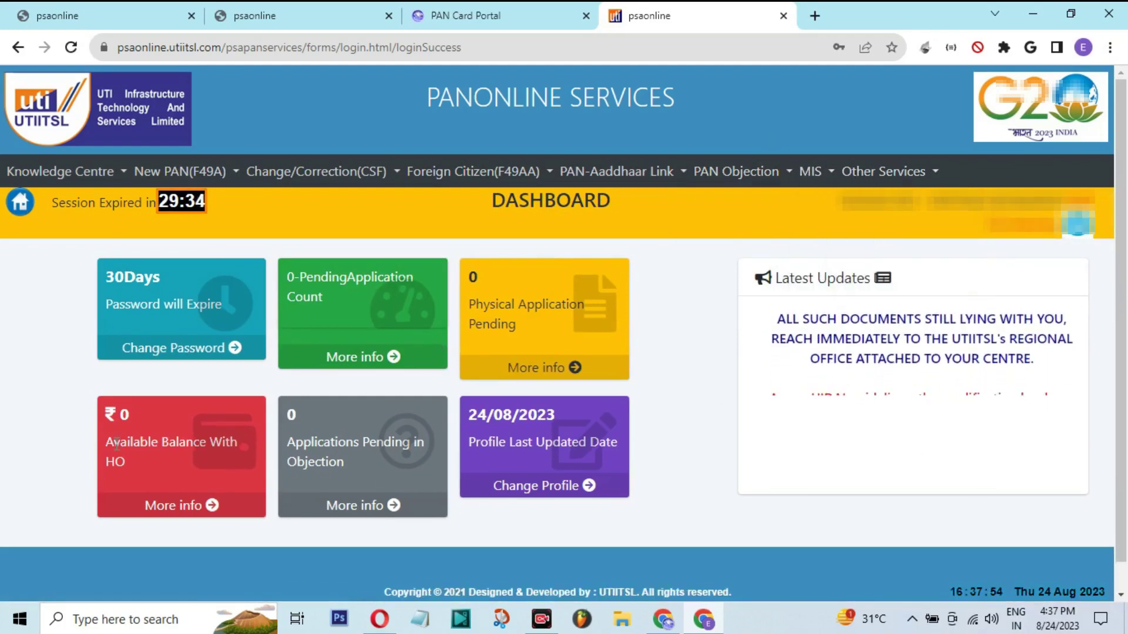
Read the ₹0 Available Balance With HO, then return to the PAN Card Portal tab
{"action": "left_click_drag", "start_coordinate": [110, 443], "coordinate": [225, 463]}
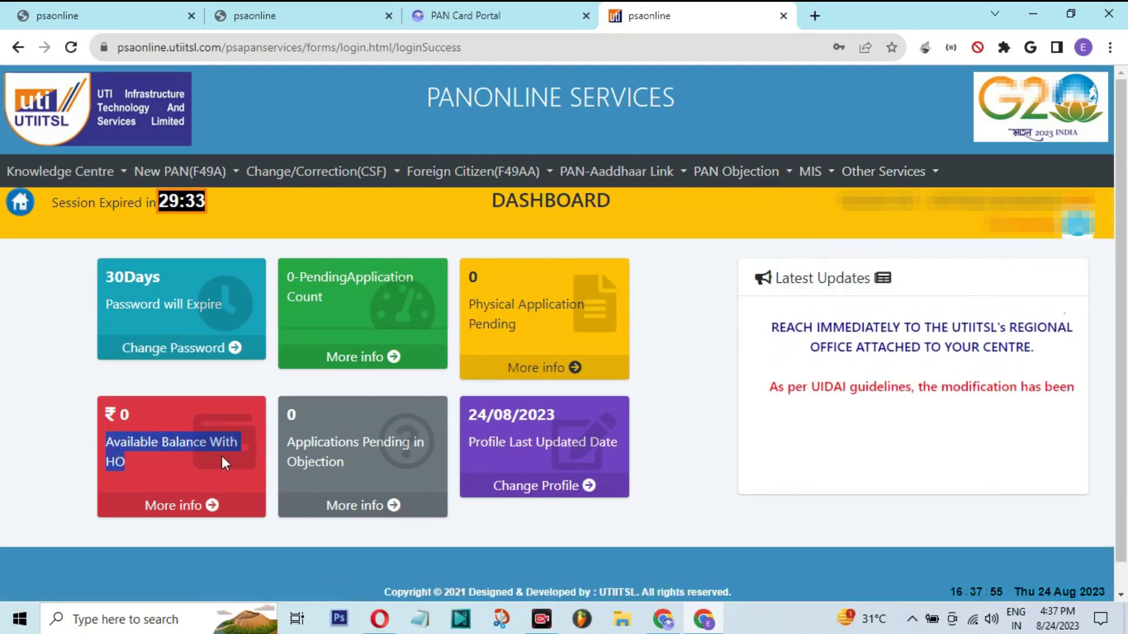
{"action": "double_click", "coordinate": [135, 444]}
{"action": "double_click", "coordinate": [124, 415]}
{"action": "left_click", "coordinate": [78, 421]}
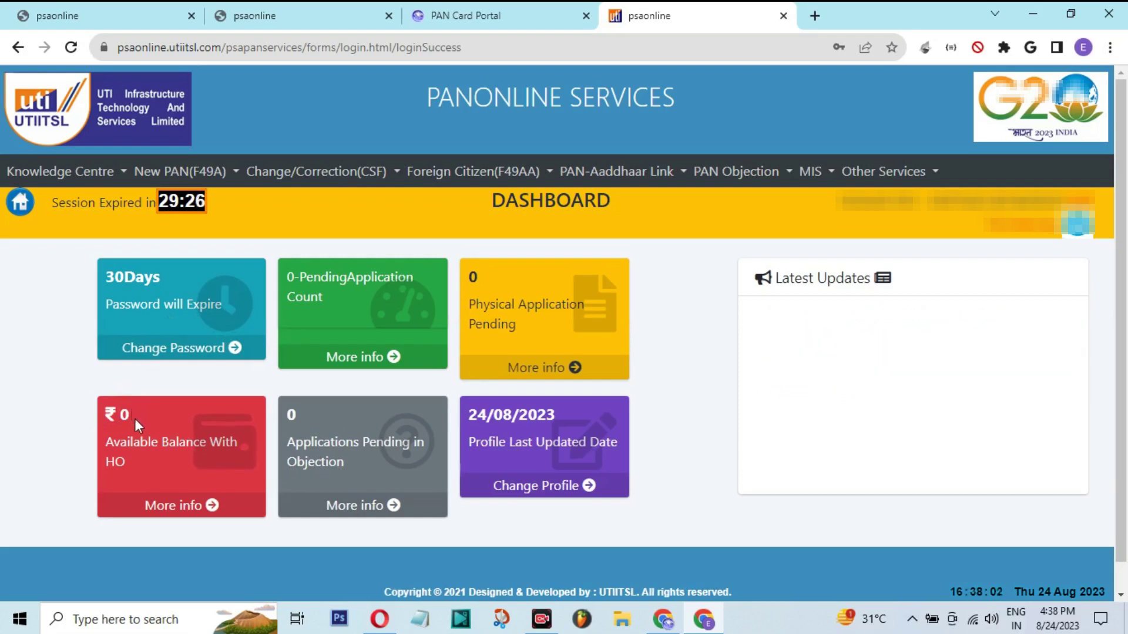
{"action": "left_click", "coordinate": [483, 16]}
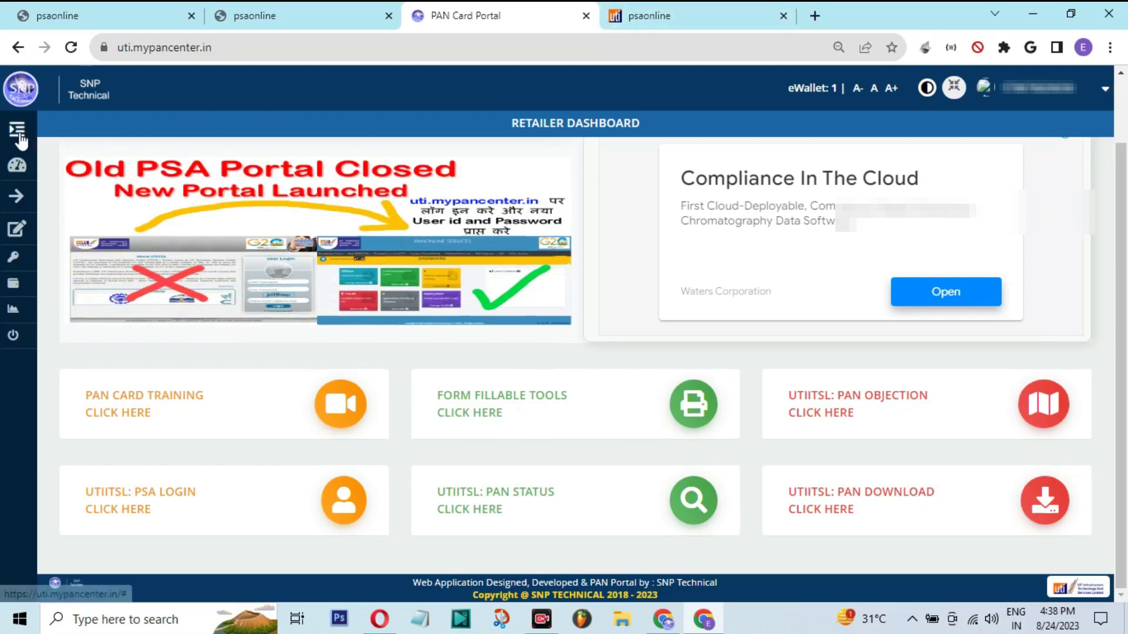
Open QR Pay With UTR, note the eWallet balance of 1, and expand UTIITSL Manager
{"action": "left_click", "coordinate": [17, 129]}
{"action": "left_click", "coordinate": [54, 294]}
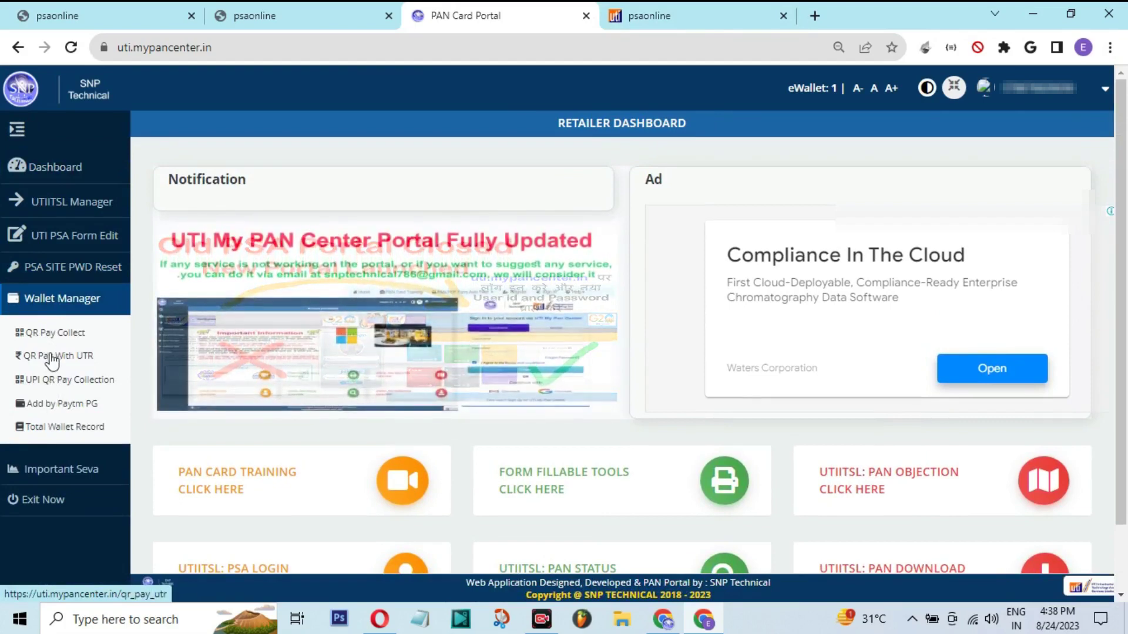
{"action": "left_click", "coordinate": [71, 360]}
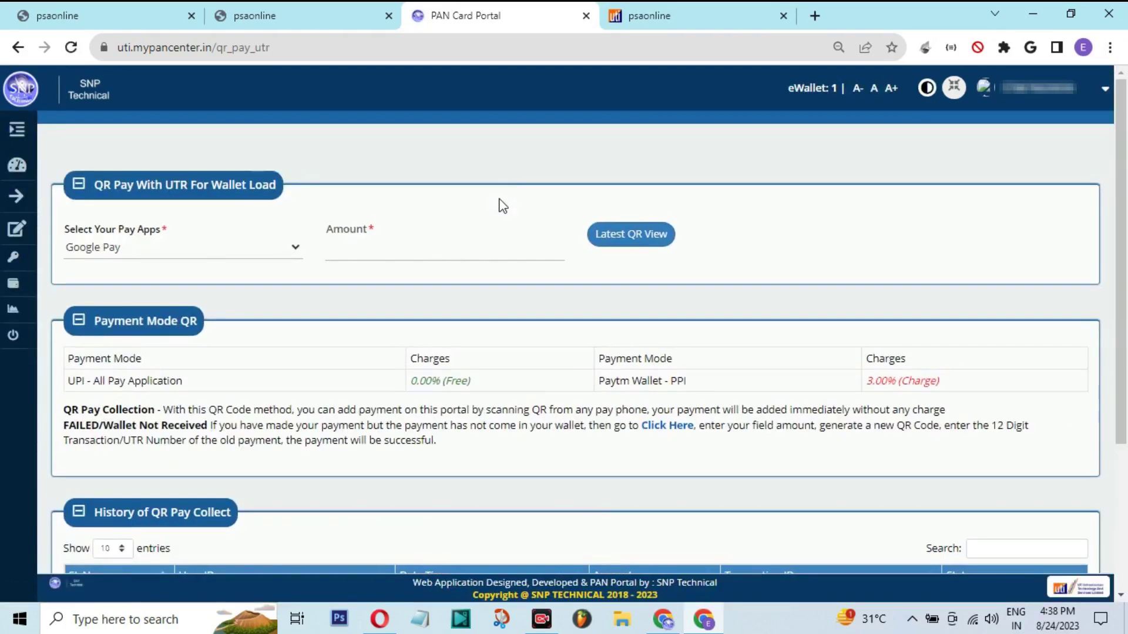
{"action": "left_click_drag", "start_coordinate": [326, 229], "coordinate": [368, 228]}
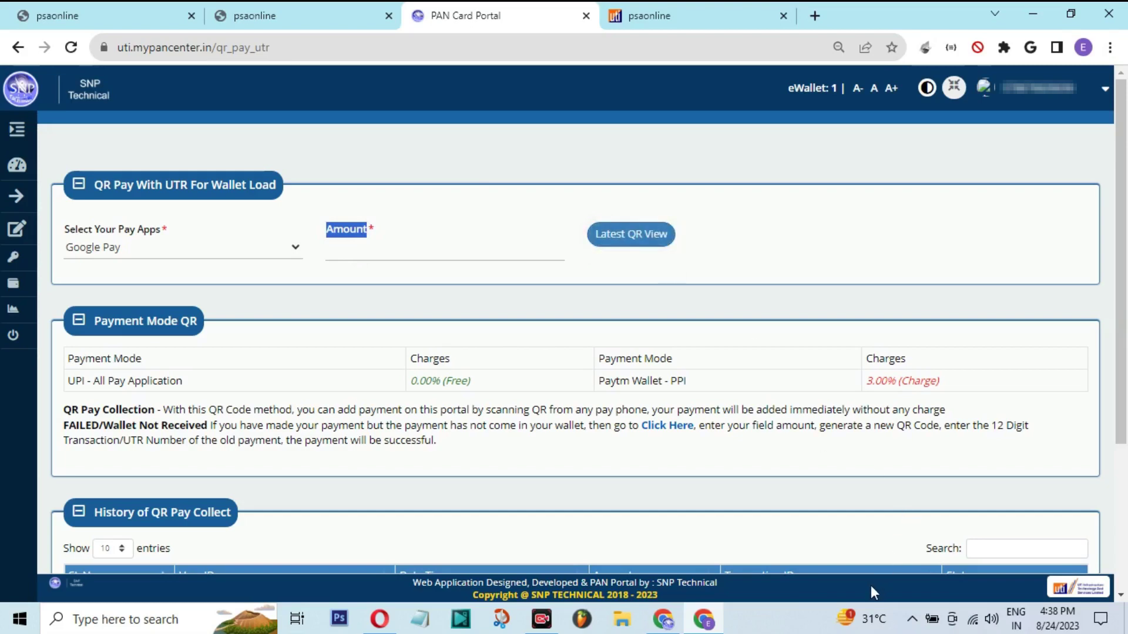
{"action": "mouse_move", "coordinate": [805, 377]}
{"action": "left_mouse_down"}
{"action": "mouse_move", "coordinate": [812, 176]}
{"action": "mouse_move", "coordinate": [837, 92]}
{"action": "left_mouse_up"}
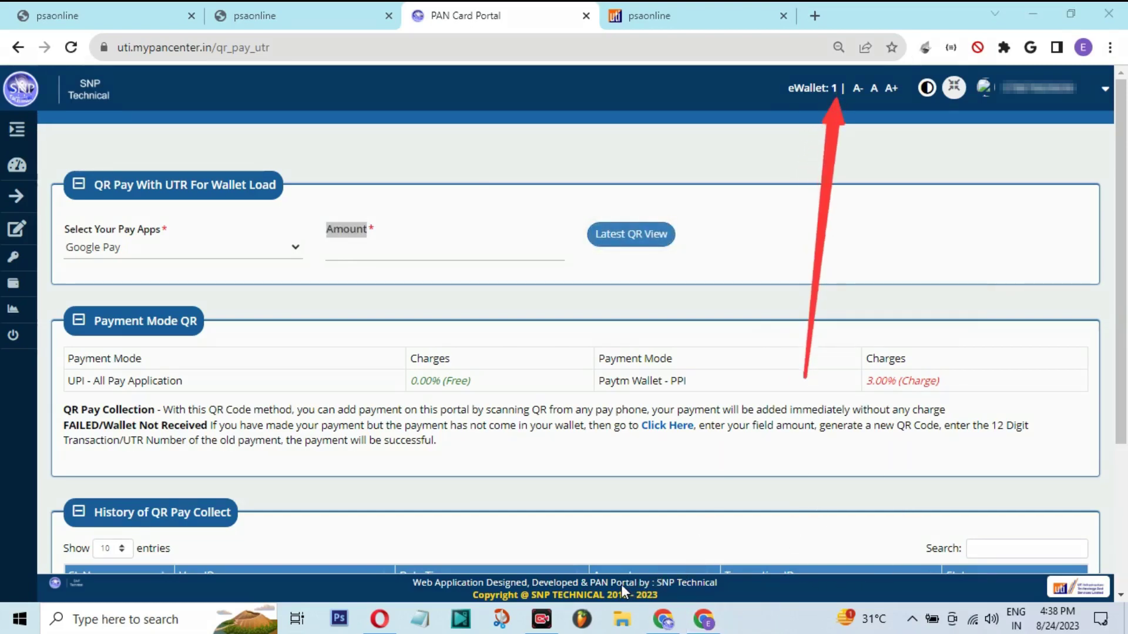
{"action": "key", "text": "Escape"}
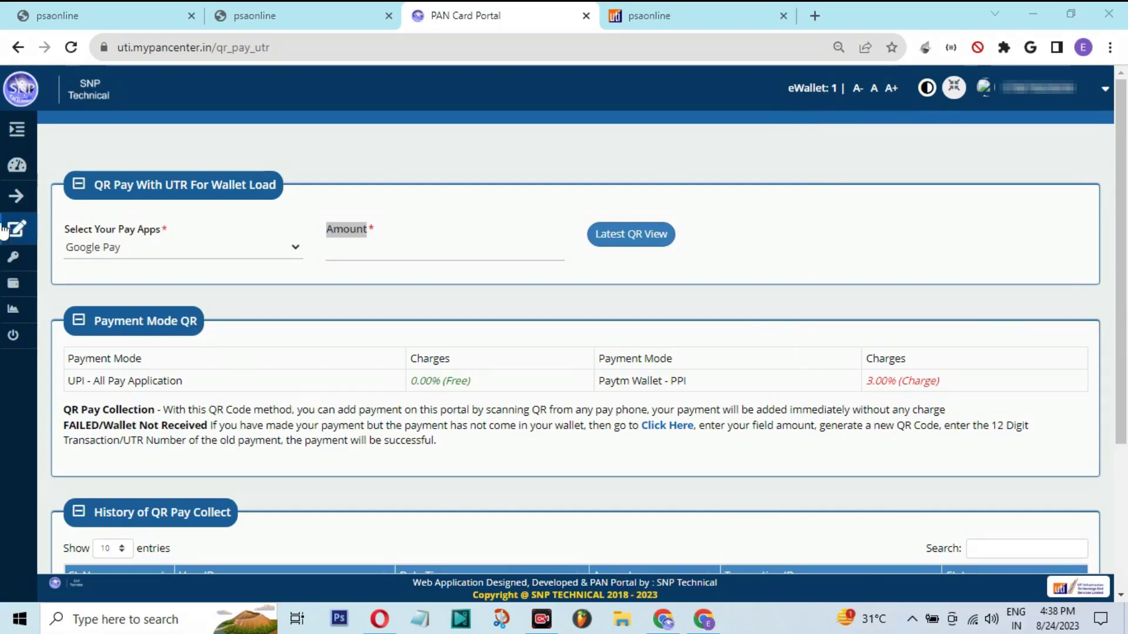
{"action": "left_click", "coordinate": [17, 131]}
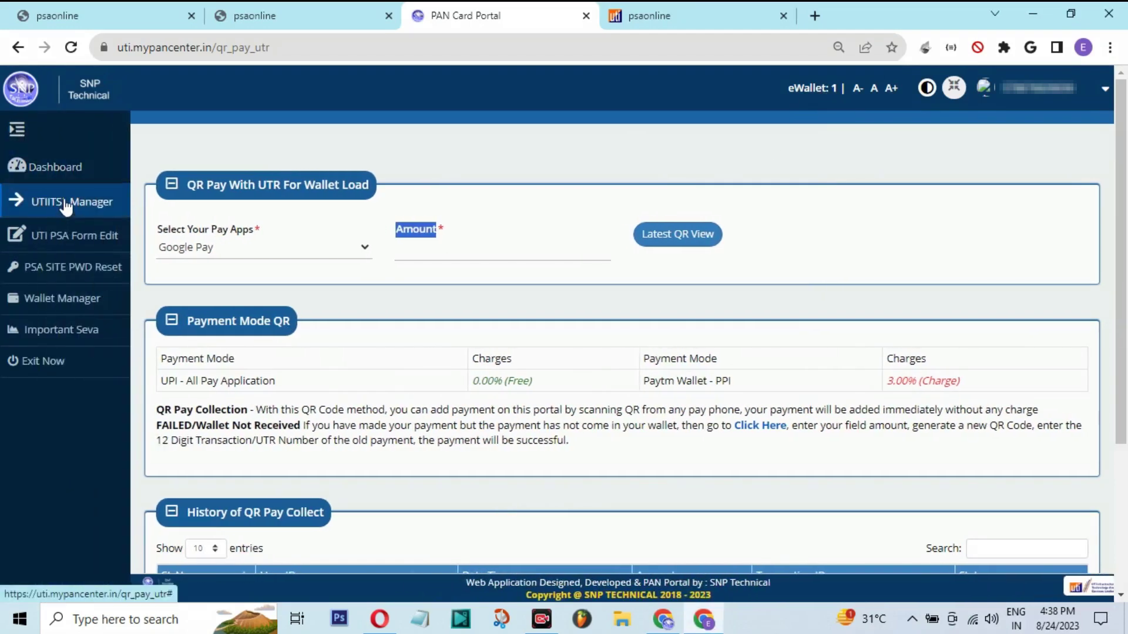
{"action": "left_click", "coordinate": [64, 206]}
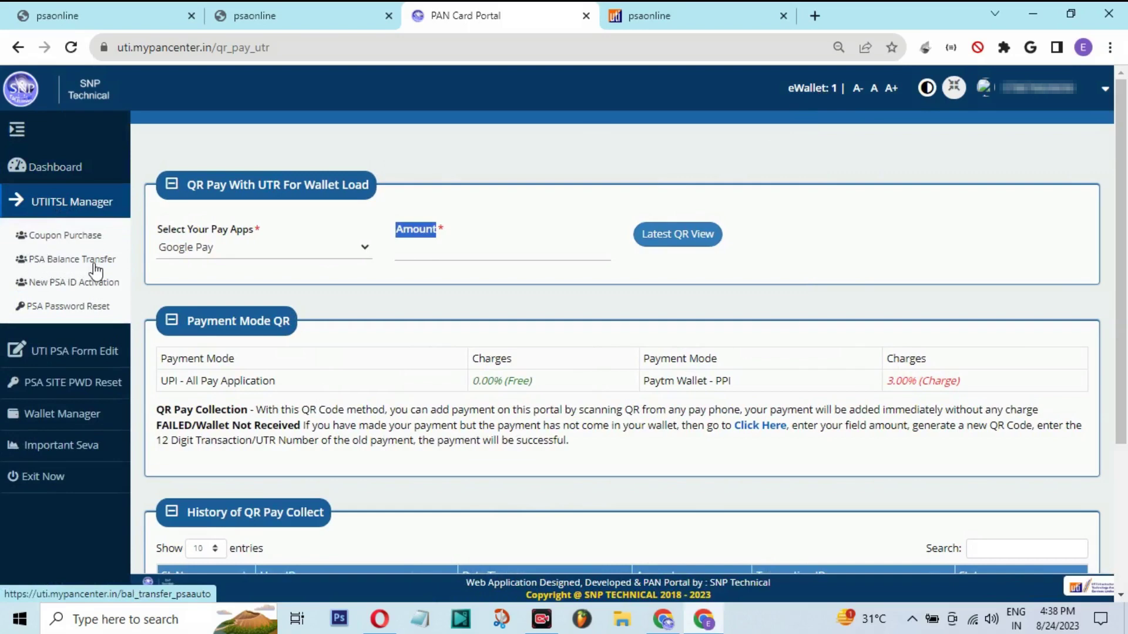
Open PSA Balance Transfer and enter 2 in Coupon Qty
{"action": "left_click", "coordinate": [61, 266]}
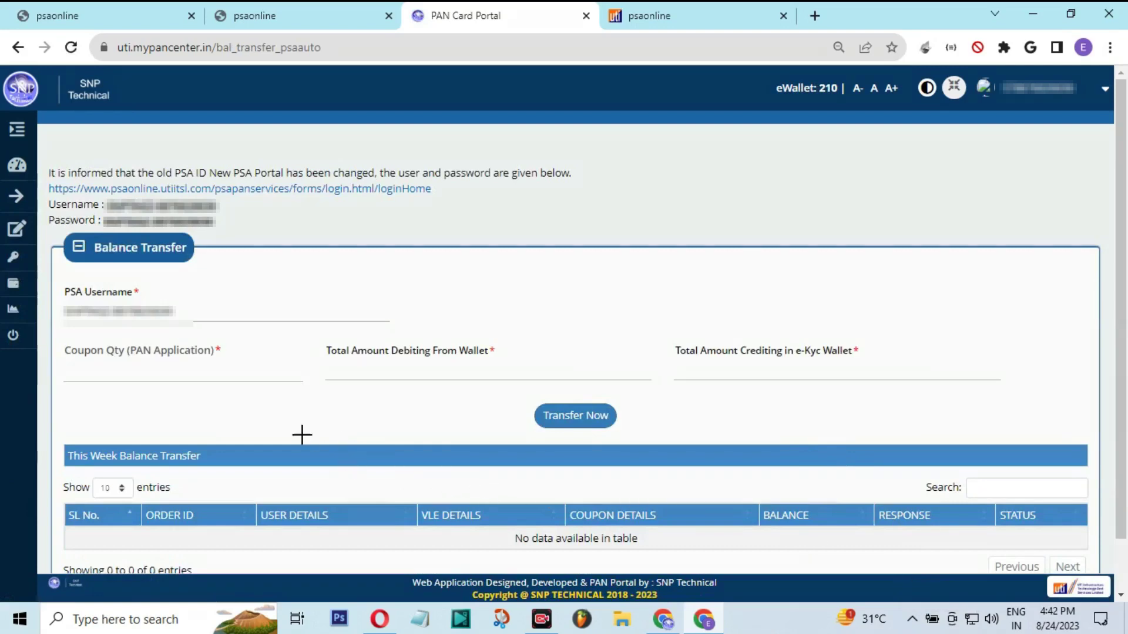
{"action": "left_click_drag", "start_coordinate": [61, 343], "coordinate": [244, 379]}
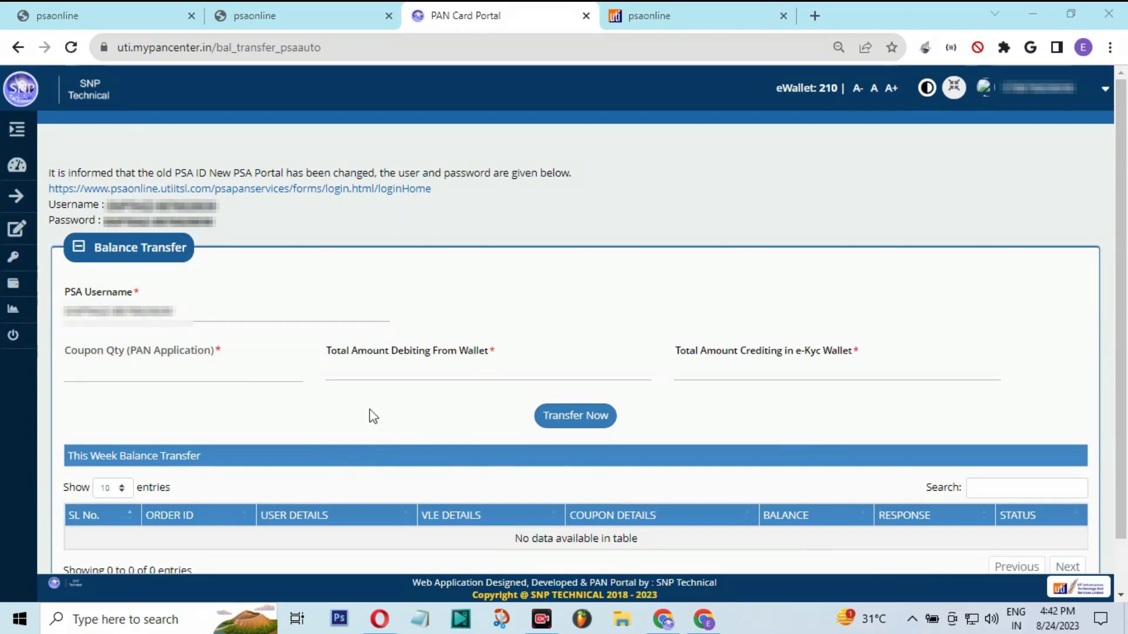
{"action": "left_click", "coordinate": [143, 372]}
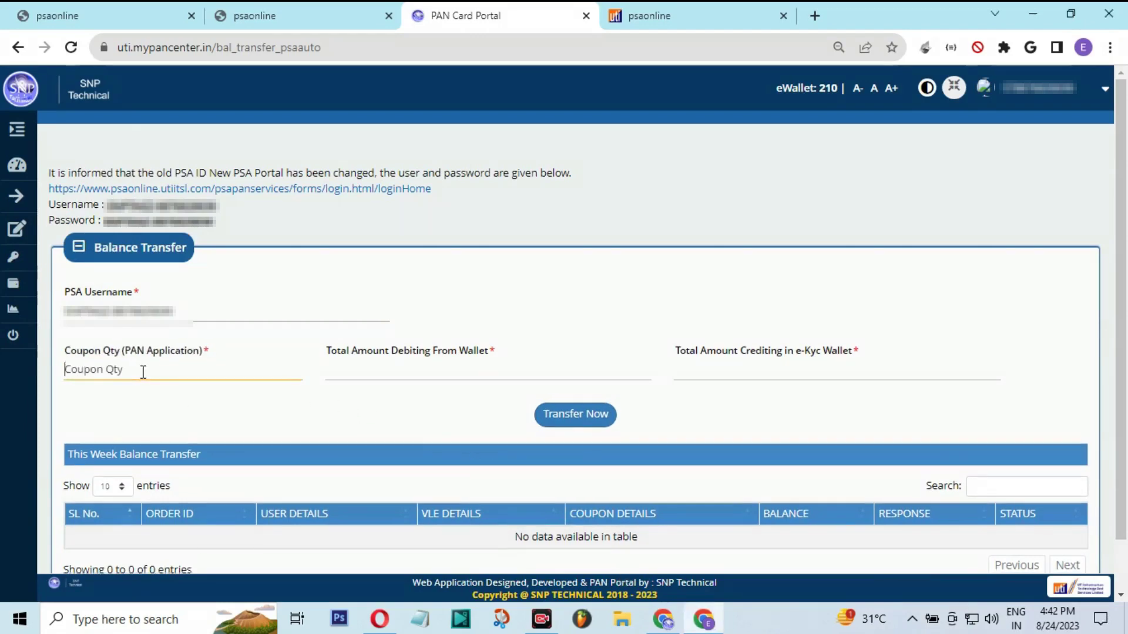
{"action": "type", "text": "1"}
{"action": "type", "text": "2"}
{"action": "left_click", "coordinate": [168, 419]}
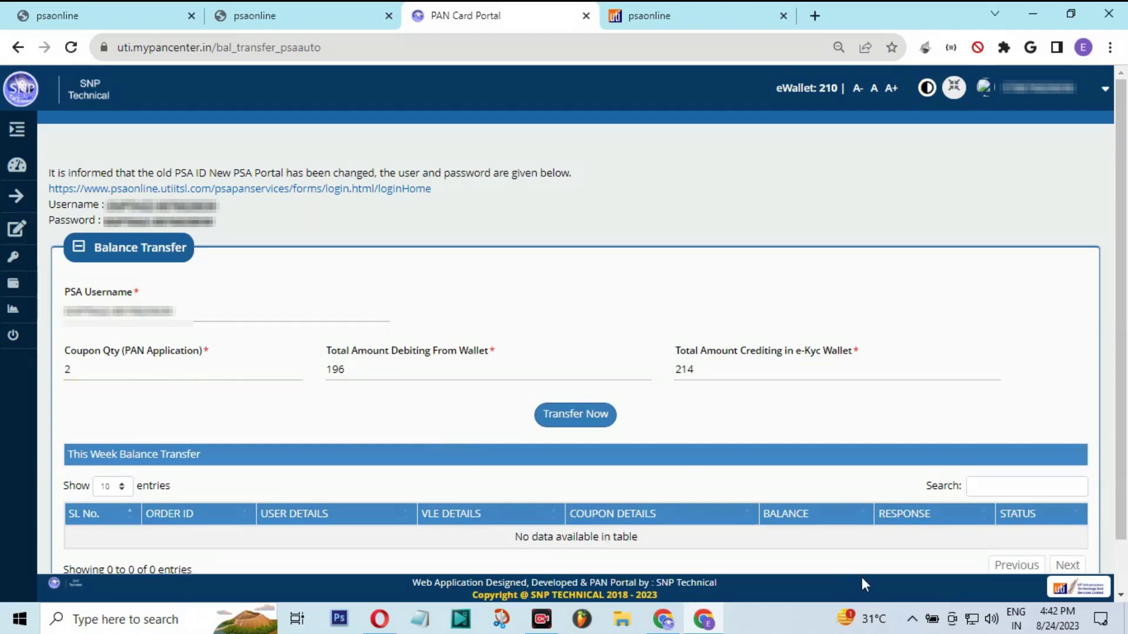
Verify the Rs.196 wallet debit and 214 e-KYC wallet credit, then submit the transfer
{"action": "mouse_move", "coordinate": [370, 486]}
{"action": "left_mouse_down"}
{"action": "mouse_move", "coordinate": [335, 410]}
{"action": "mouse_move", "coordinate": [338, 380]}
{"action": "mouse_move", "coordinate": [785, 98]}
{"action": "left_mouse_up"}
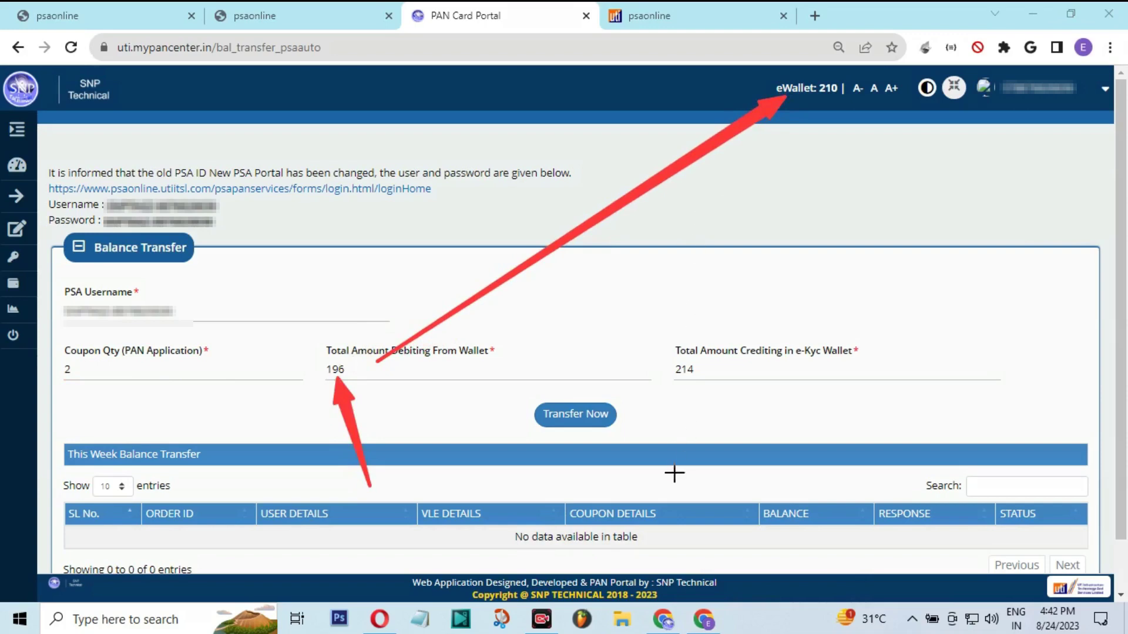
{"action": "left_click_drag", "start_coordinate": [671, 477], "coordinate": [680, 381]}
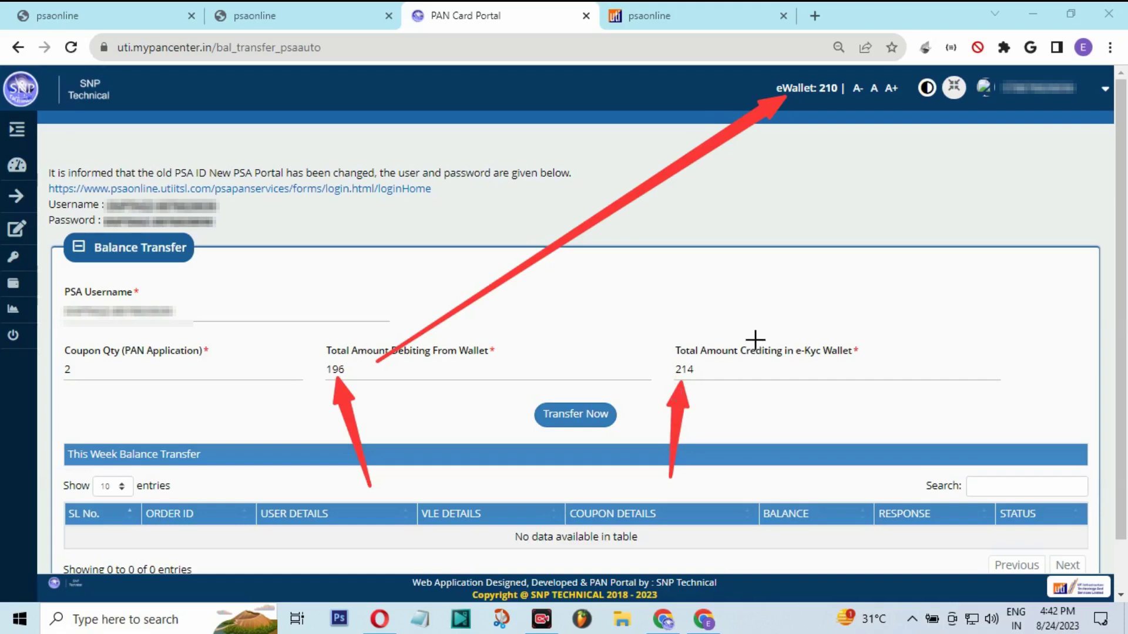
{"action": "key", "text": "Escape"}
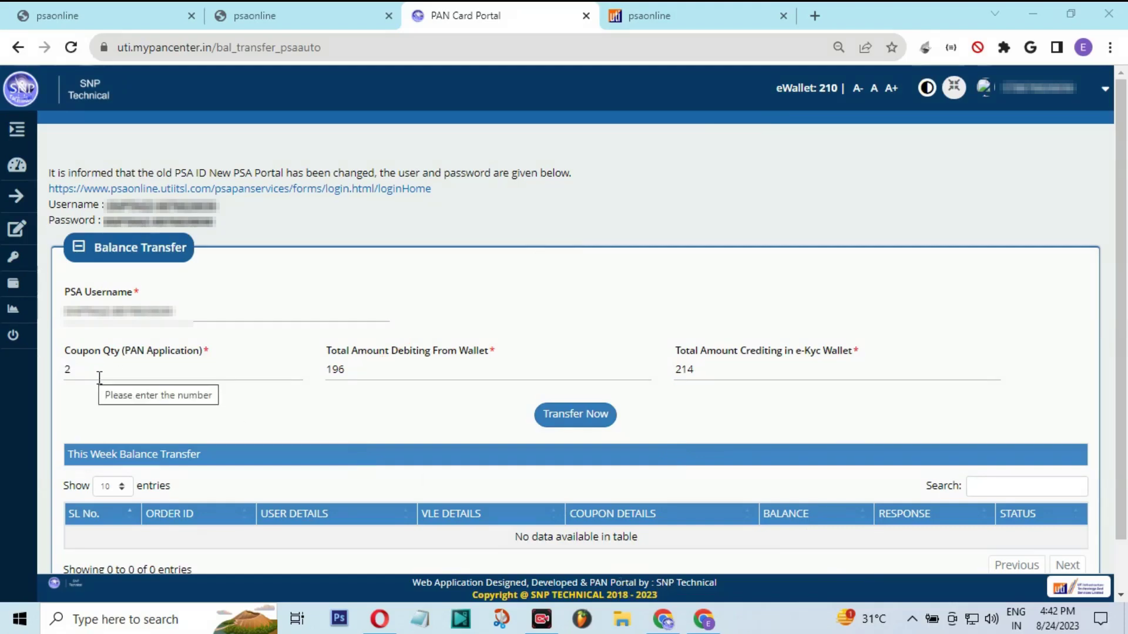
{"action": "left_click_drag", "start_coordinate": [327, 351], "coordinate": [447, 353]}
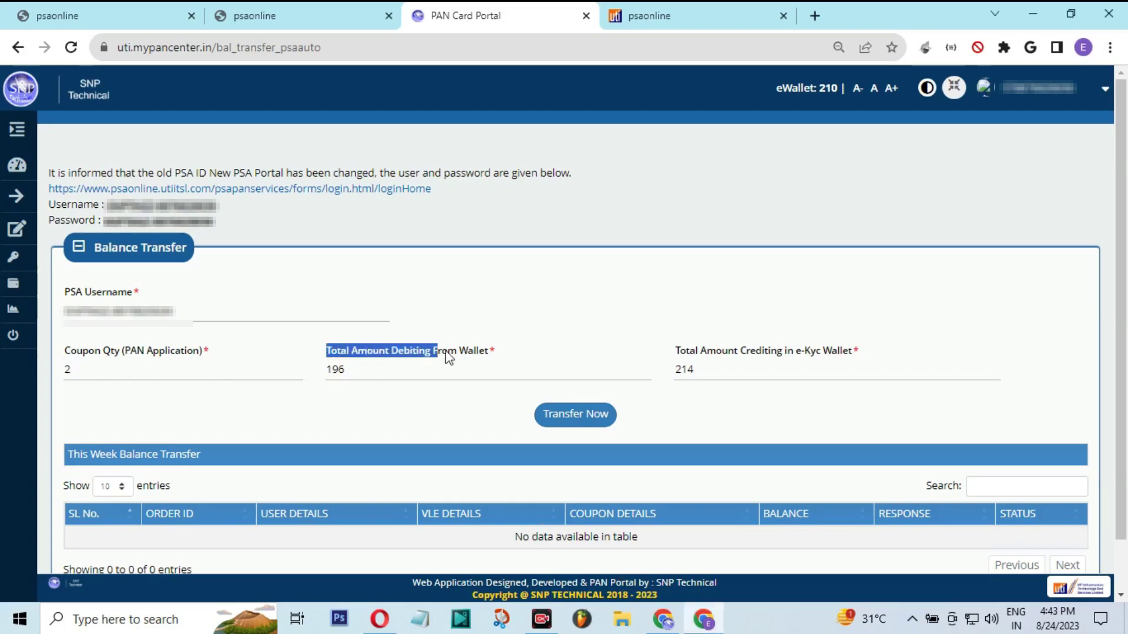
{"action": "left_click", "coordinate": [676, 351]}
{"action": "left_click_drag", "start_coordinate": [673, 350], "coordinate": [845, 358]}
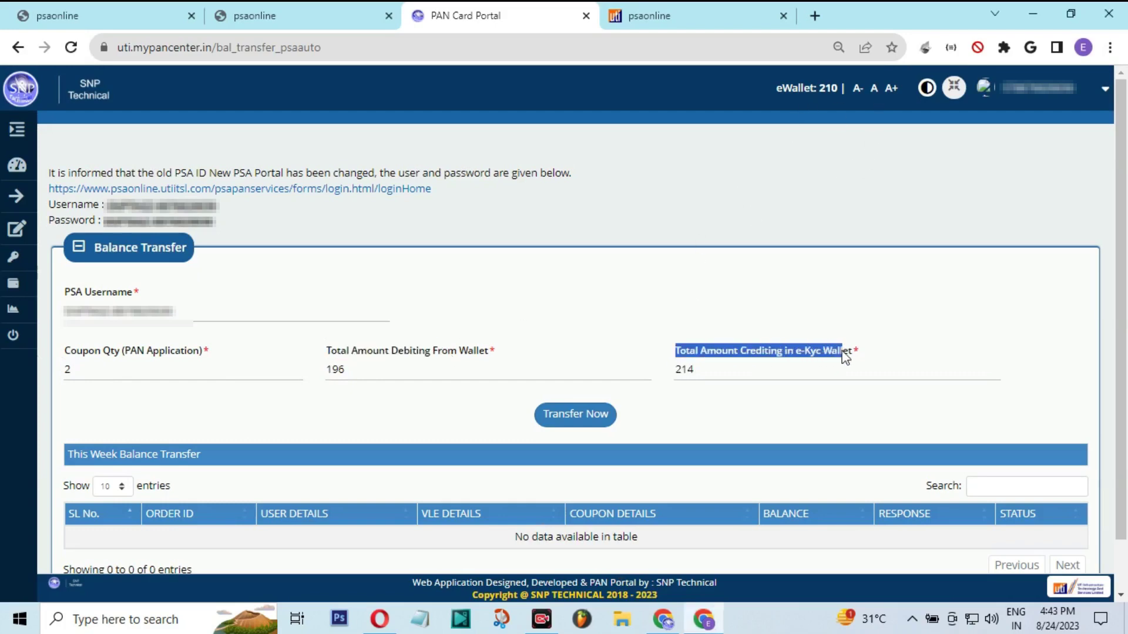
{"action": "left_click_drag", "start_coordinate": [63, 293], "coordinate": [143, 294]}
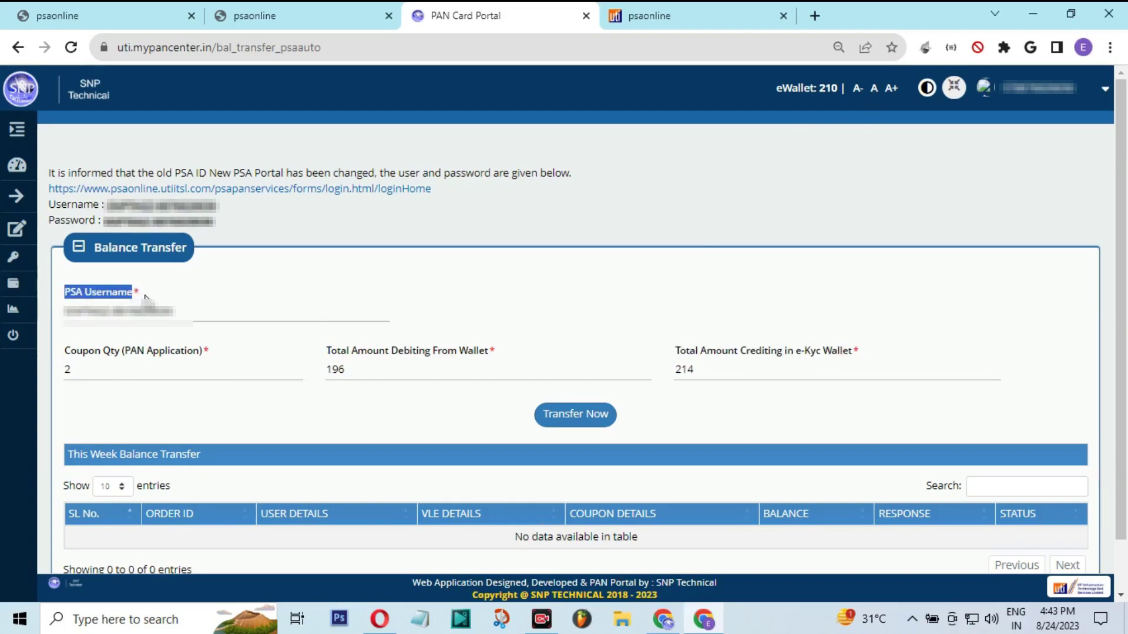
{"action": "left_click", "coordinate": [574, 418]}
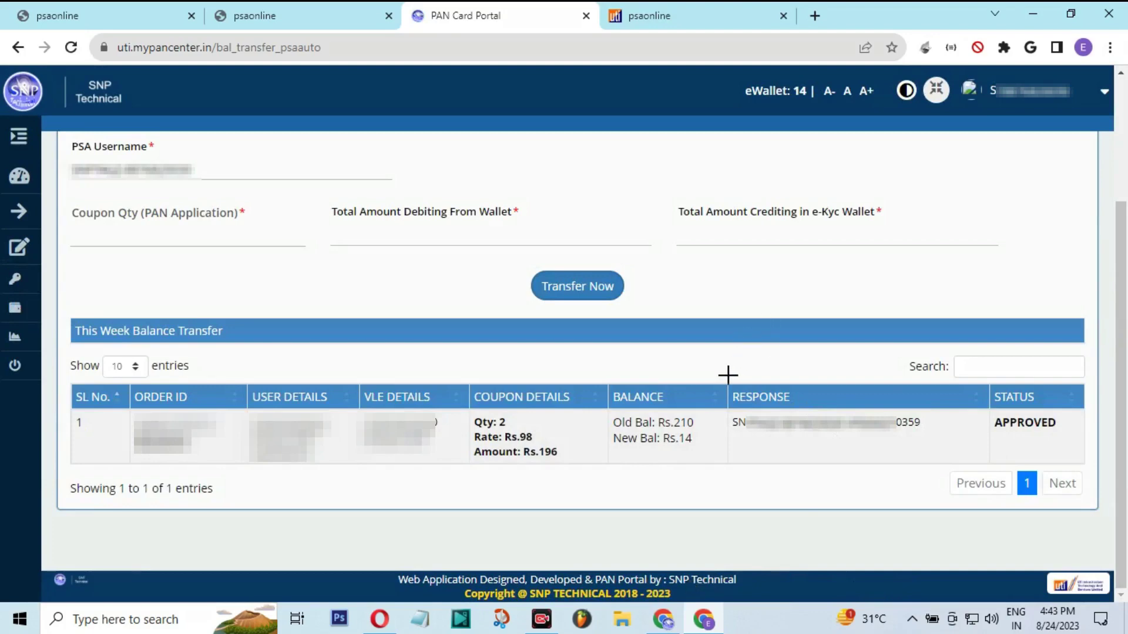
Check the transfer's RESPONSE reference and APPROVED status, then return to the PSA Online tab
{"action": "left_click_drag", "start_coordinate": [728, 375], "coordinate": [951, 466]}
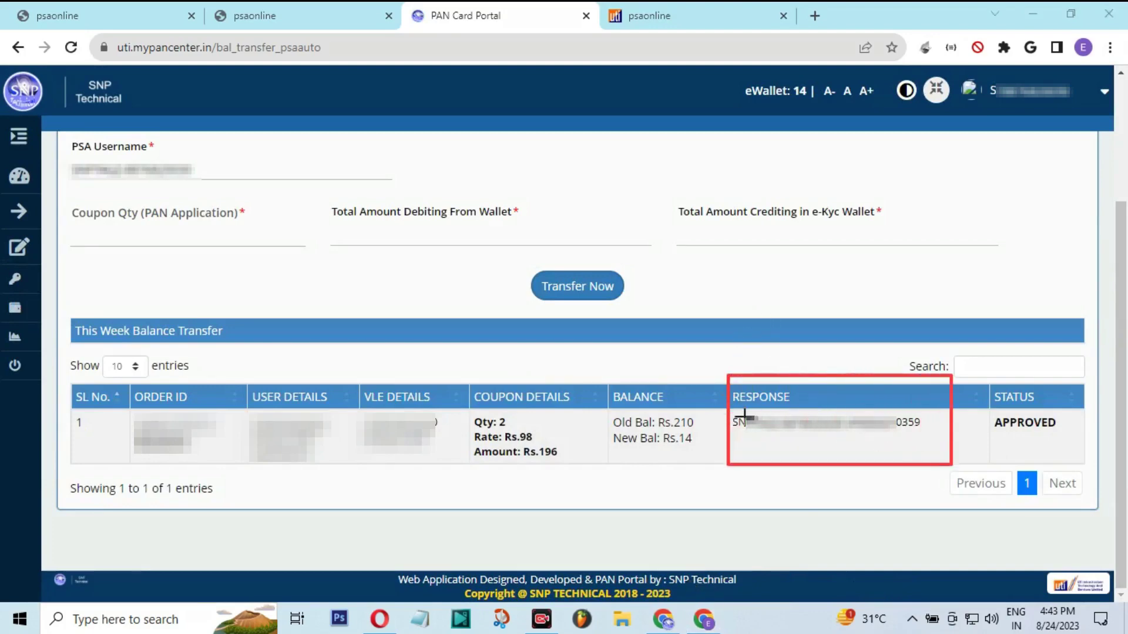
{"action": "left_click_drag", "start_coordinate": [722, 410], "coordinate": [927, 438]}
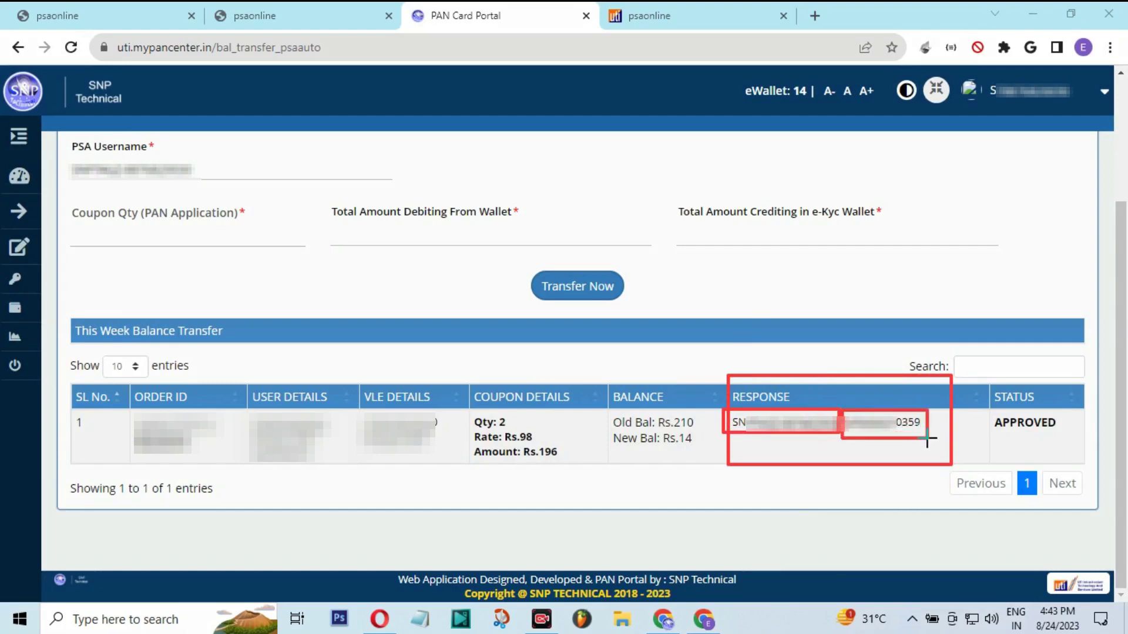
{"action": "left_click_drag", "start_coordinate": [994, 379], "coordinate": [1062, 445]}
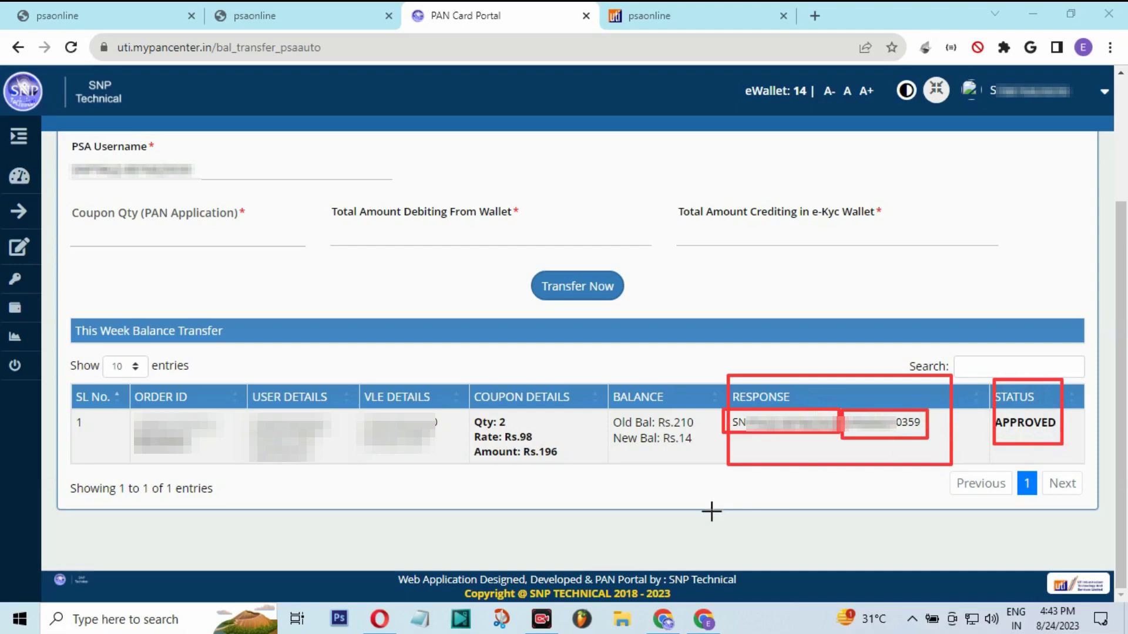
{"action": "key", "text": "Escape"}
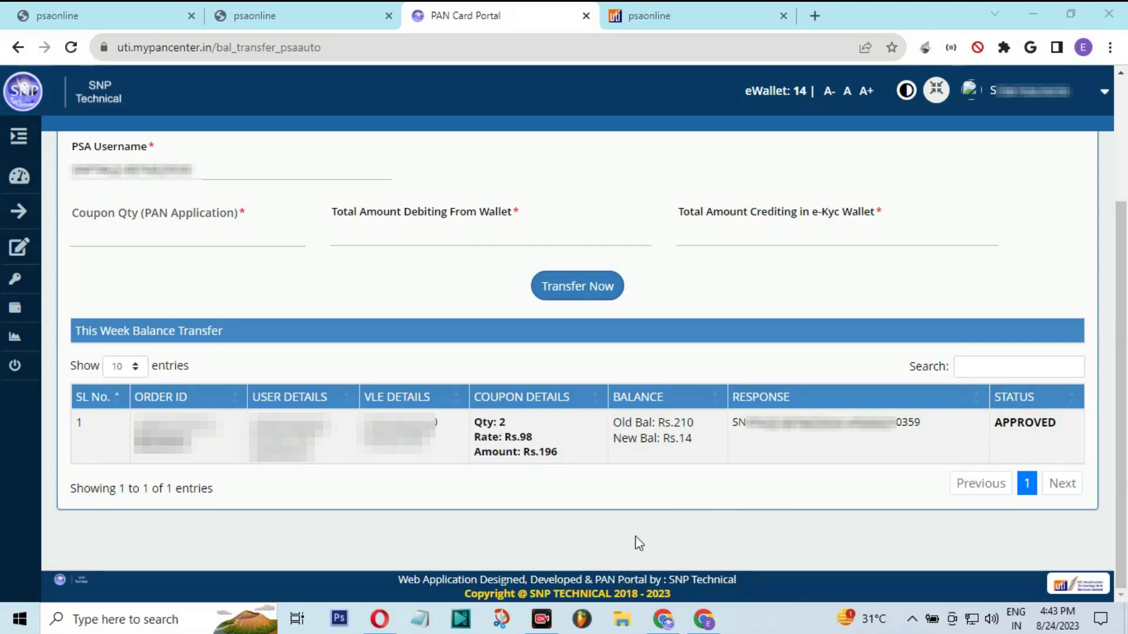
{"action": "left_click", "coordinate": [700, 3]}
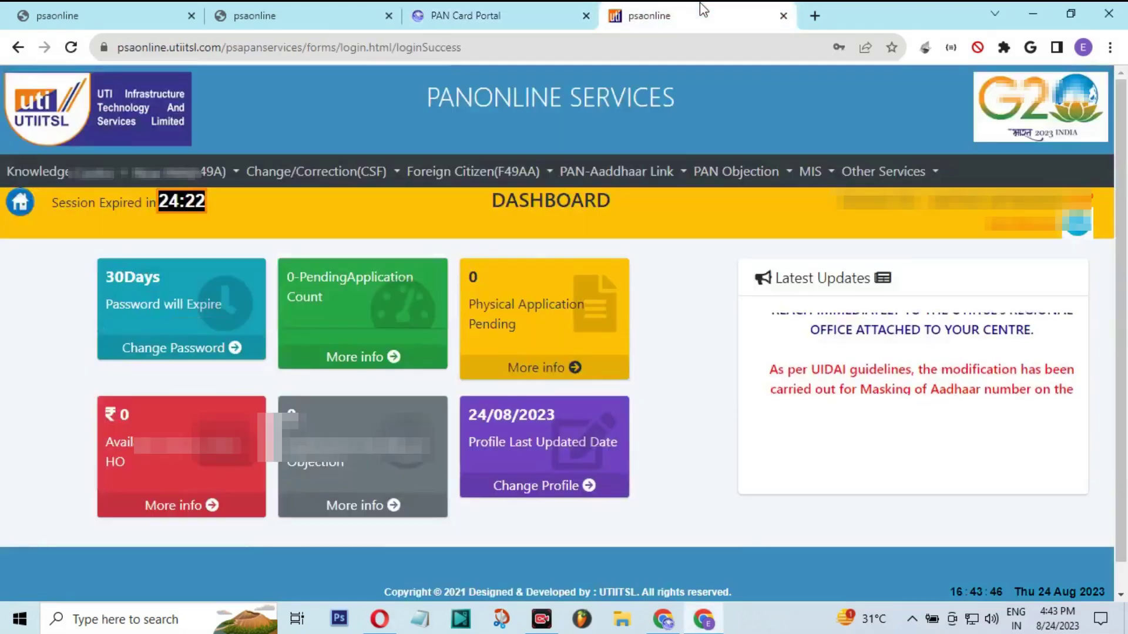
Reload the PSA Online dashboard to refresh the 0 available balance
{"action": "double_click", "coordinate": [124, 414]}
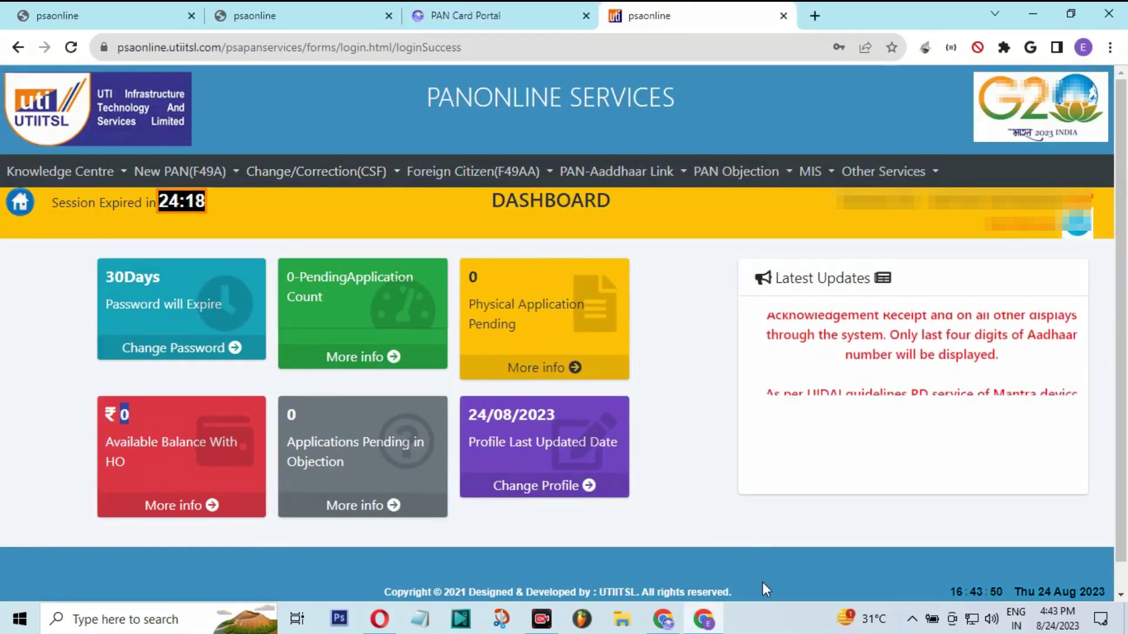
{"action": "mouse_move", "coordinate": [315, 511]}
{"action": "left_mouse_down"}
{"action": "mouse_move", "coordinate": [182, 389]}
{"action": "mouse_move", "coordinate": [34, 222]}
{"action": "left_mouse_up"}
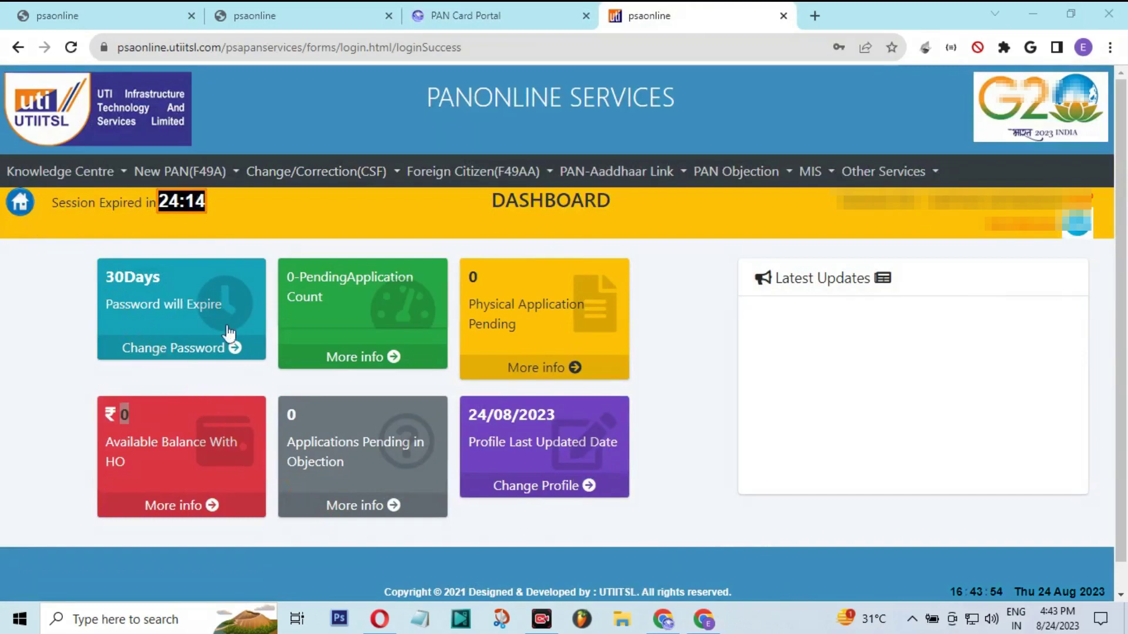
{"action": "left_click", "coordinate": [19, 209]}
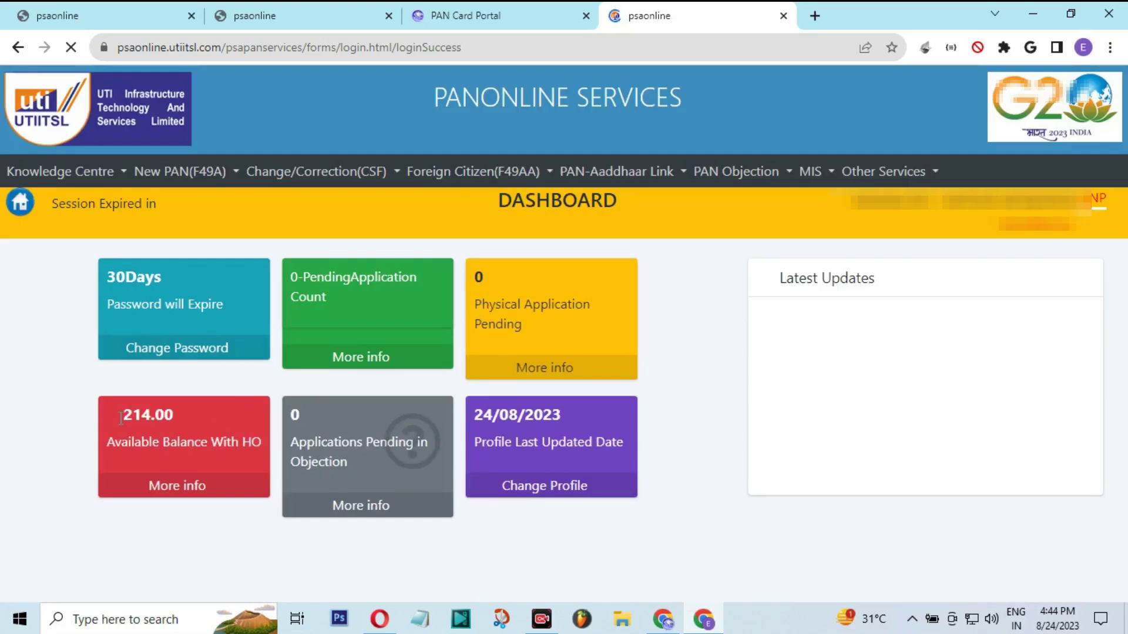
Confirm Available Balance With HO now reads 214.00 and open the MIS reports list
{"action": "left_click_drag", "start_coordinate": [121, 419], "coordinate": [141, 420]}
{"action": "double_click", "coordinate": [173, 416]}
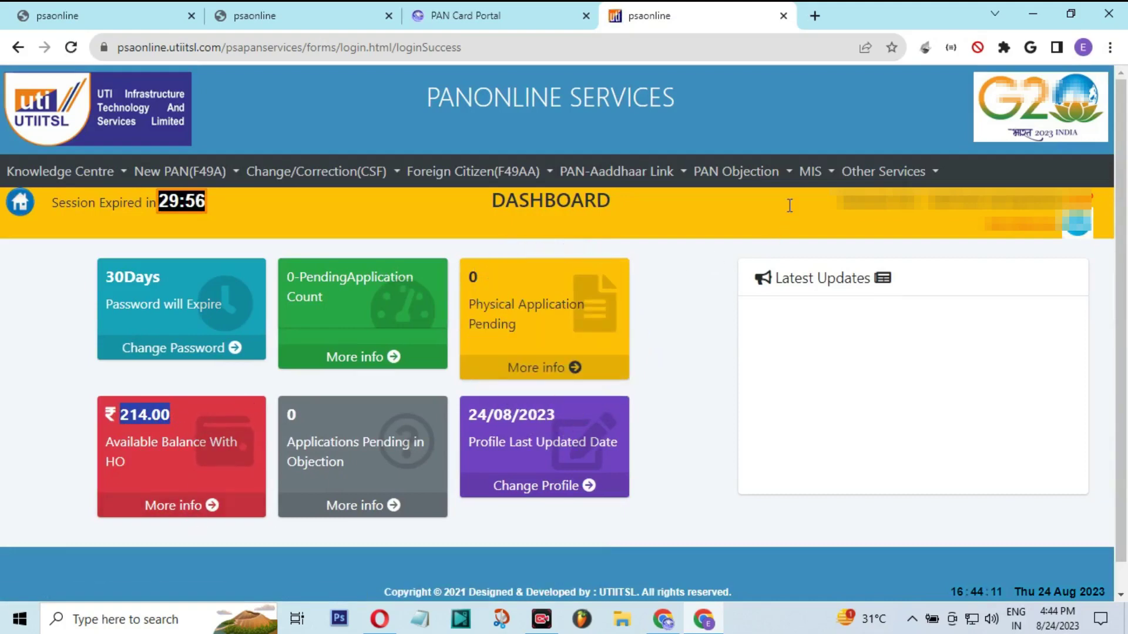
{"action": "left_click", "coordinate": [808, 175]}
{"action": "mouse_move", "coordinate": [826, 234]}
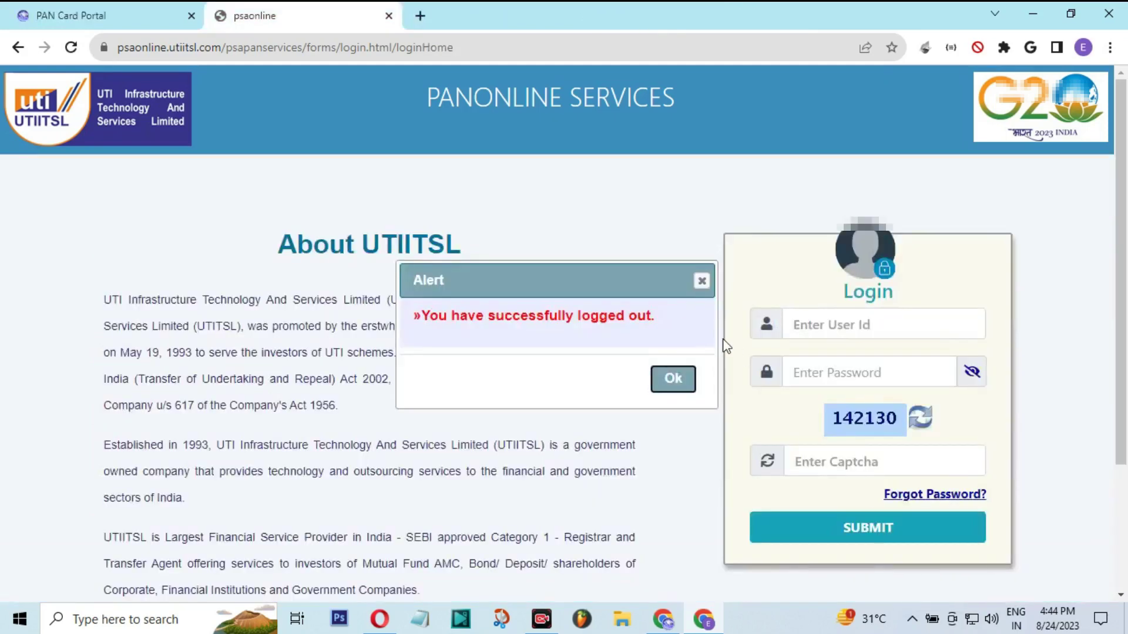
Dismiss the logged-out alert and follow the 'Forgot Password?' link
{"action": "left_click", "coordinate": [673, 378]}
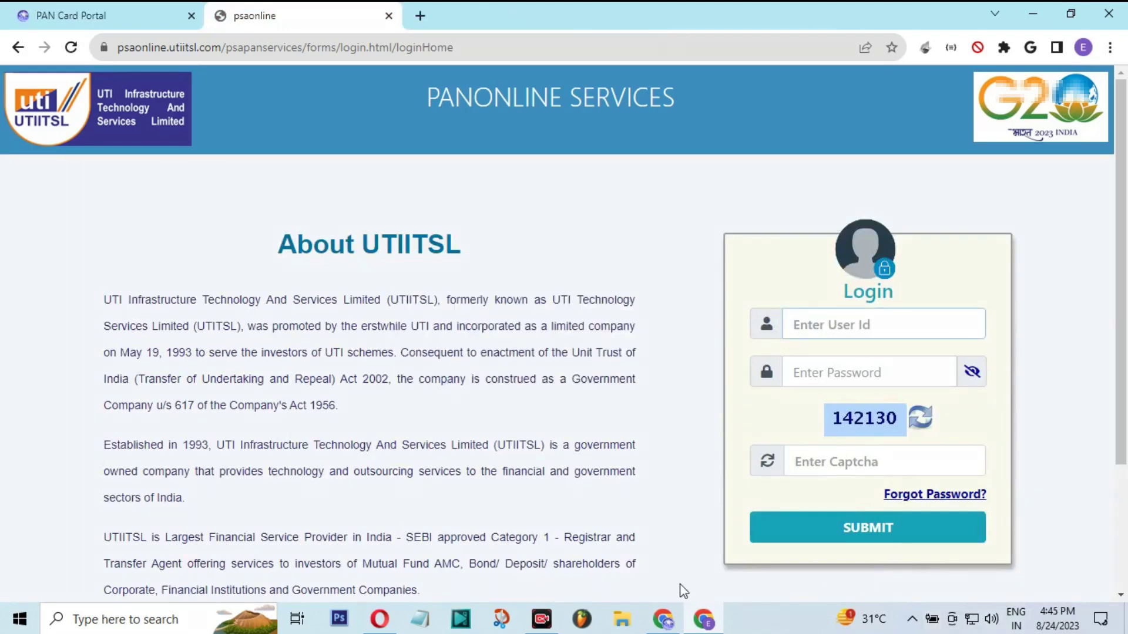
{"action": "left_click_drag", "start_coordinate": [867, 482], "coordinate": [1004, 511]}
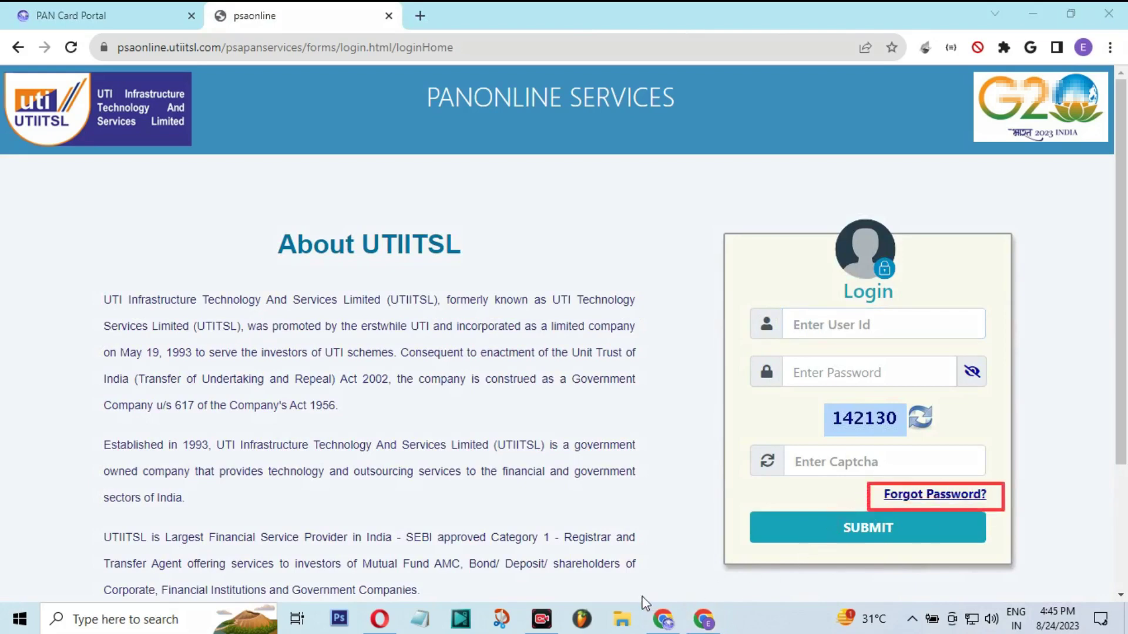
{"action": "left_click", "coordinate": [934, 498]}
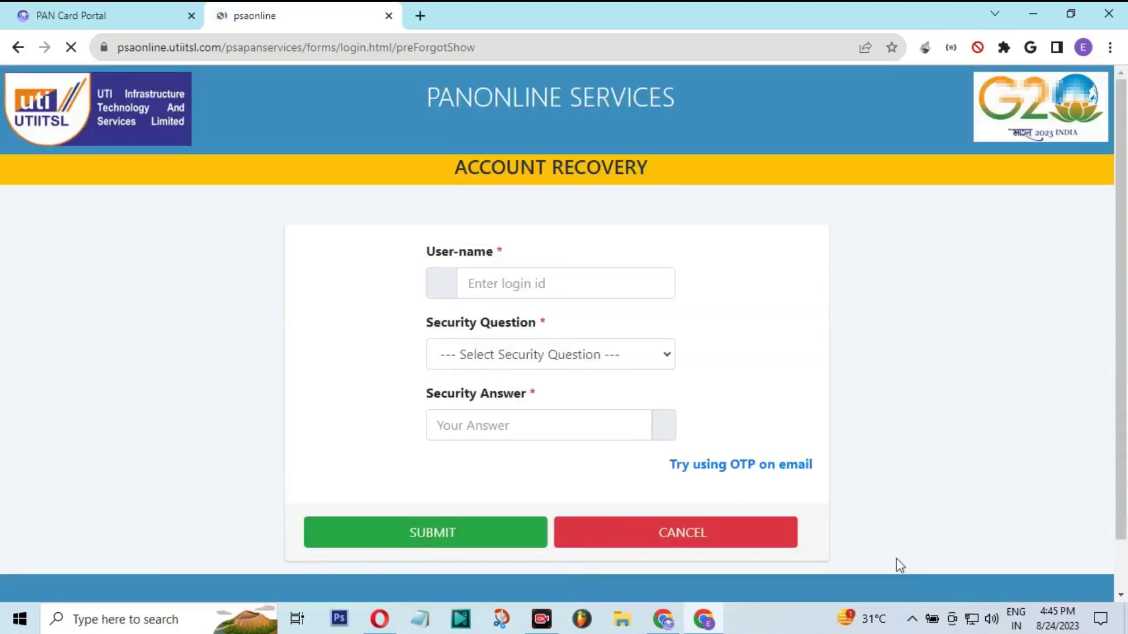
Choose 'What was the first company that you worked for?' as the security question
{"action": "left_click_drag", "start_coordinate": [421, 253], "coordinate": [509, 284]}
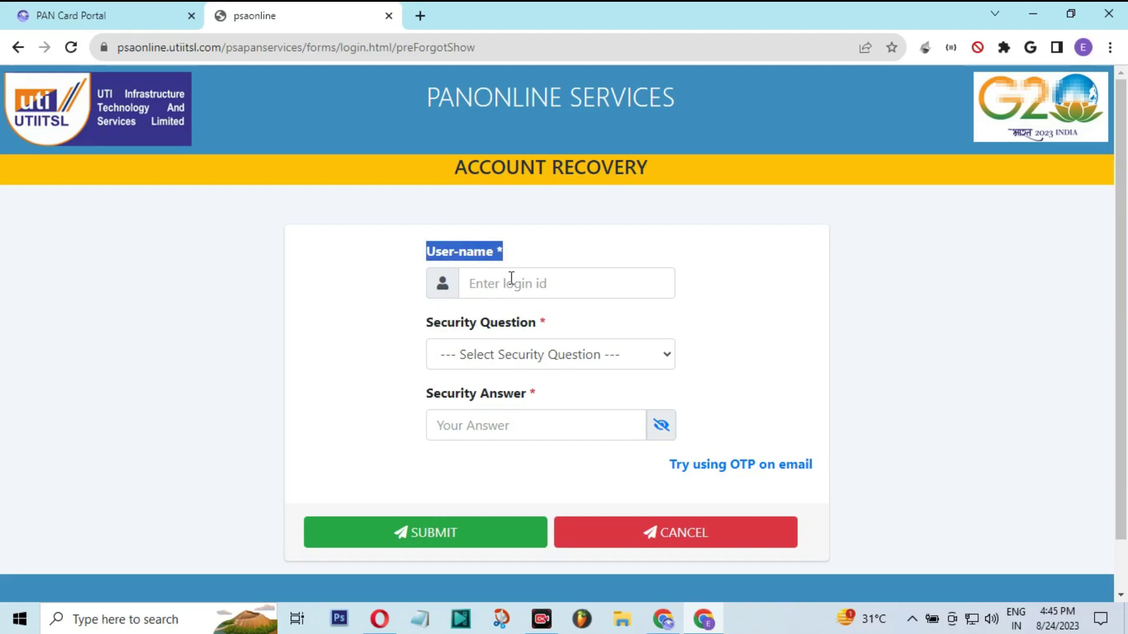
{"action": "left_click", "coordinate": [511, 280]}
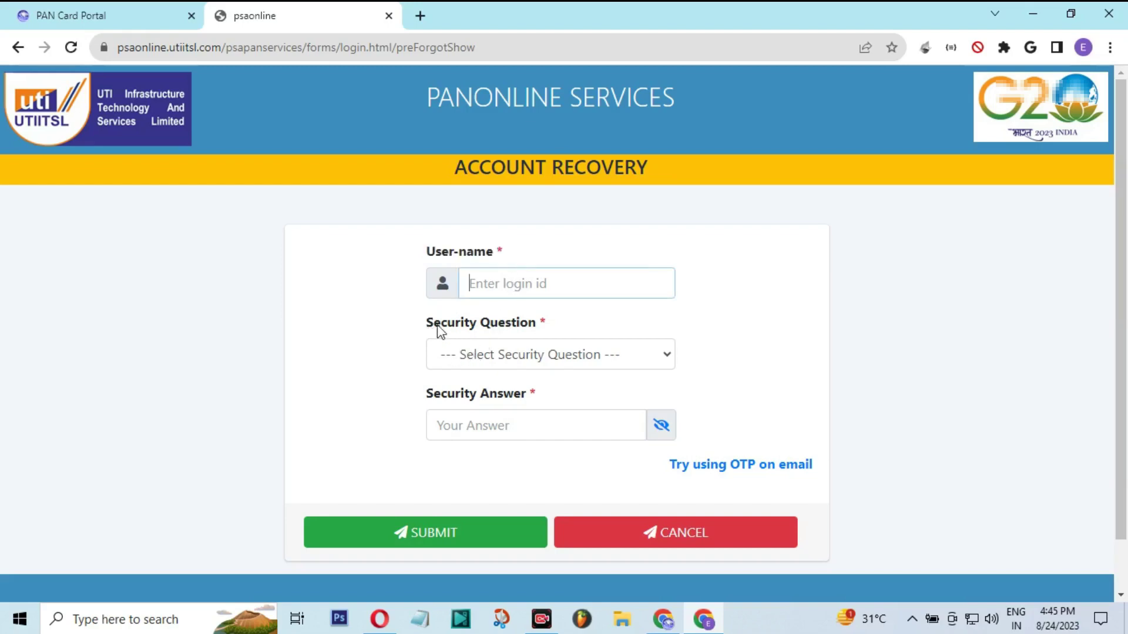
{"action": "left_click_drag", "start_coordinate": [433, 324], "coordinate": [551, 330]}
{"action": "left_click", "coordinate": [543, 355]}
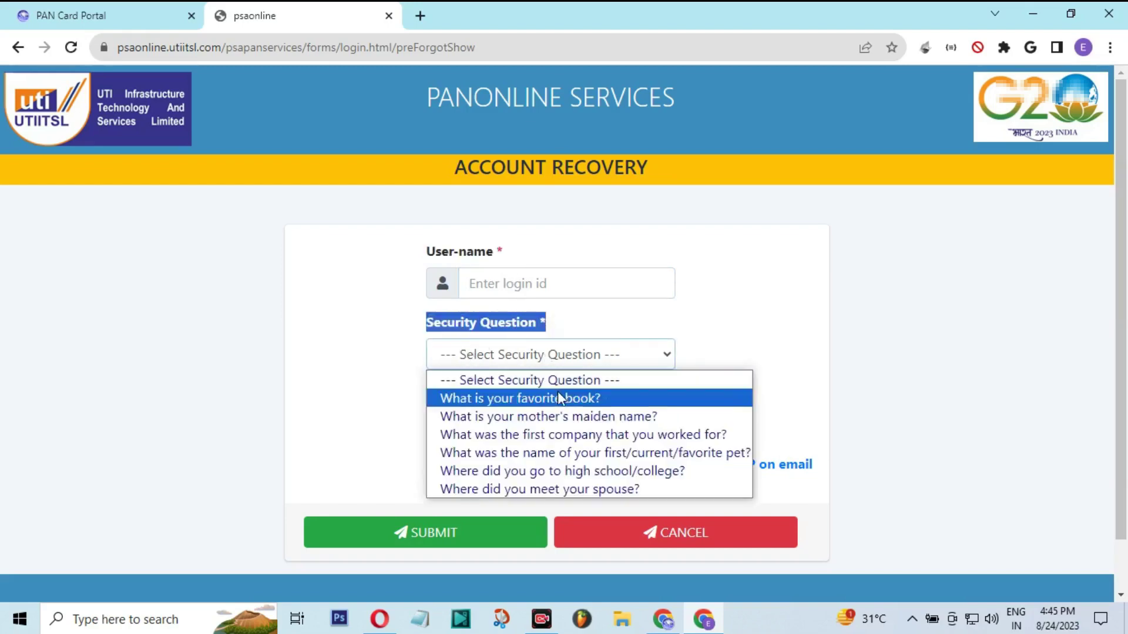
{"action": "left_click", "coordinate": [569, 436]}
{"action": "left_click", "coordinate": [521, 437]}
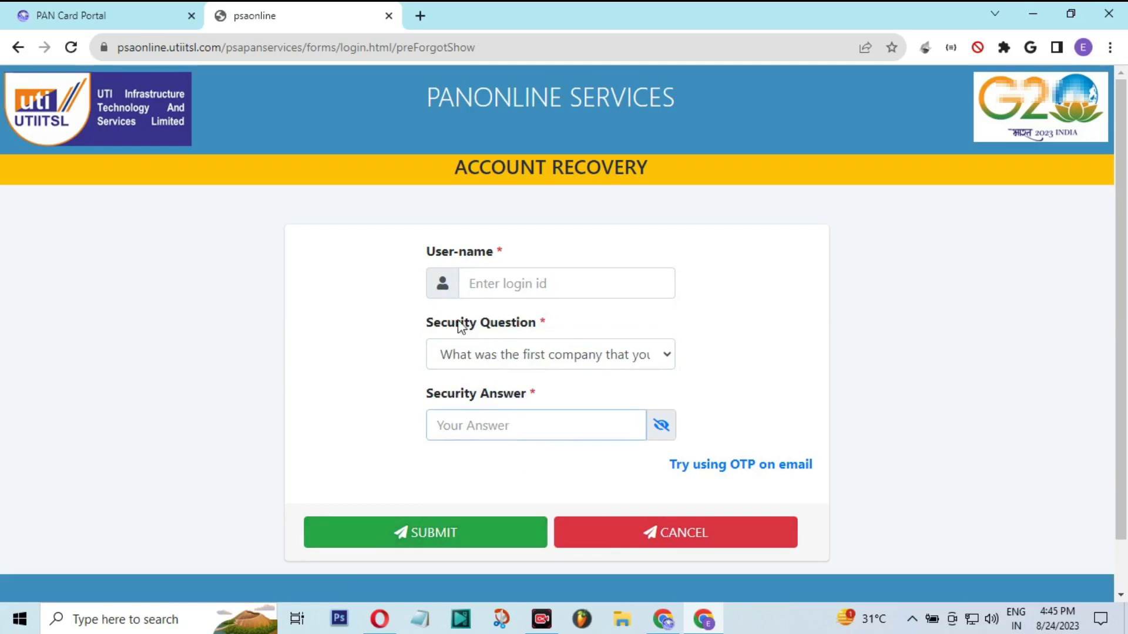
{"action": "left_click_drag", "start_coordinate": [434, 326], "coordinate": [526, 354]}
{"action": "left_click", "coordinate": [522, 359]}
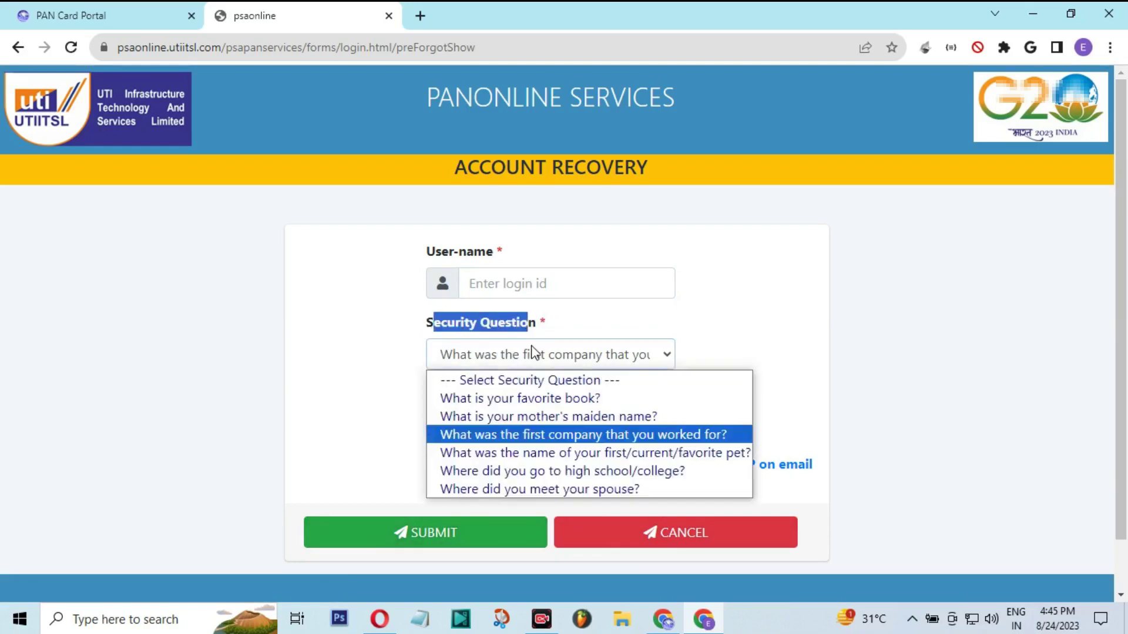
{"action": "left_click", "coordinate": [543, 357]}
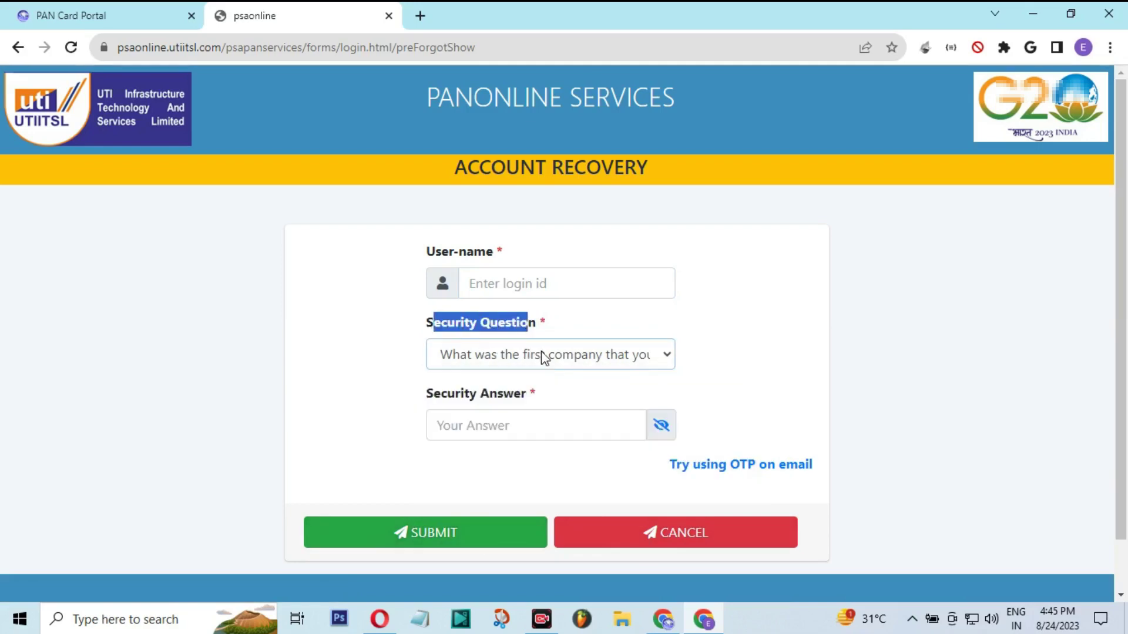
Switch account recovery to the OTP-on-email option
{"action": "left_click", "coordinate": [682, 478]}
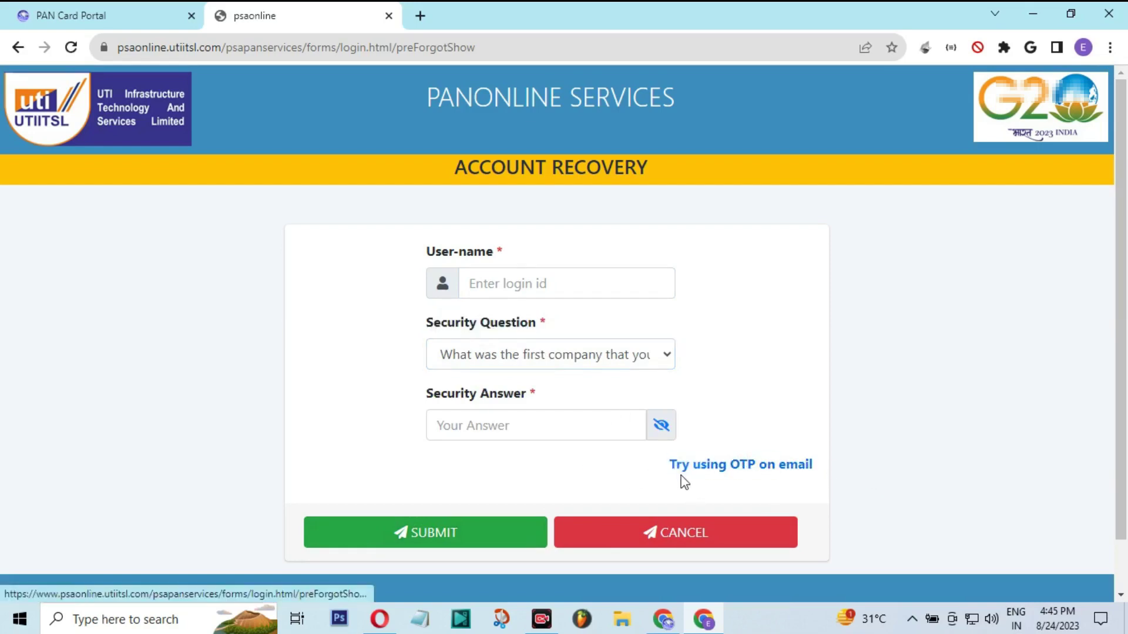
{"action": "triple_click", "coordinate": [822, 476]}
{"action": "left_click", "coordinate": [815, 470]}
Review the email OTP form's User-name and Email Address fields, then cancel back to login
{"action": "left_click", "coordinate": [798, 466]}
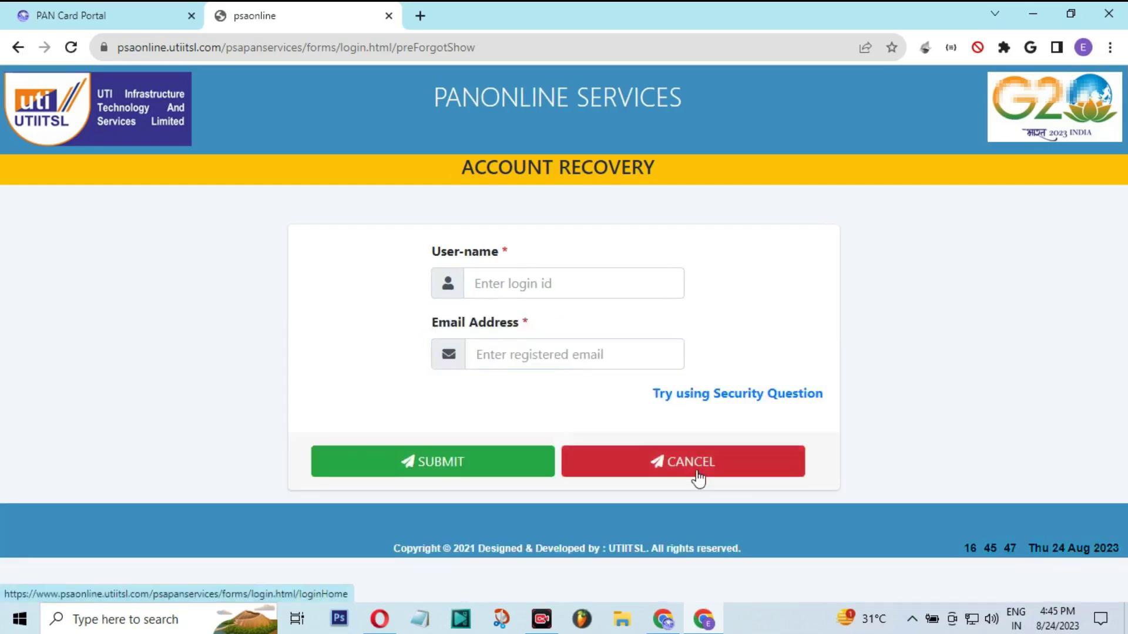
{"action": "left_click_drag", "start_coordinate": [432, 252], "coordinate": [502, 284]}
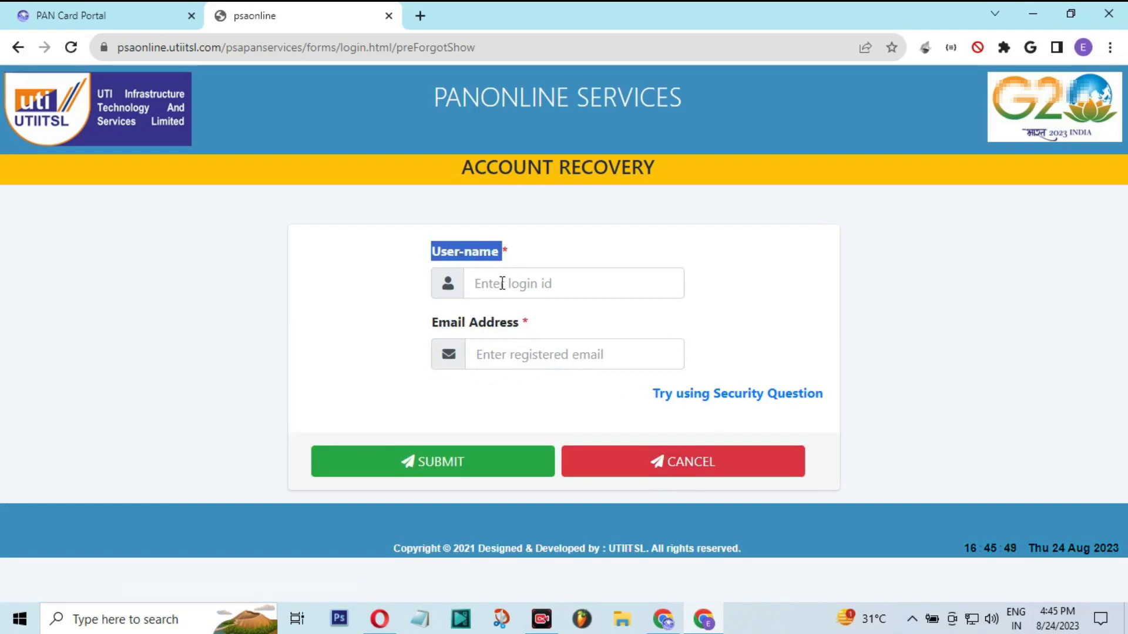
{"action": "left_click_drag", "start_coordinate": [428, 327], "coordinate": [499, 324]}
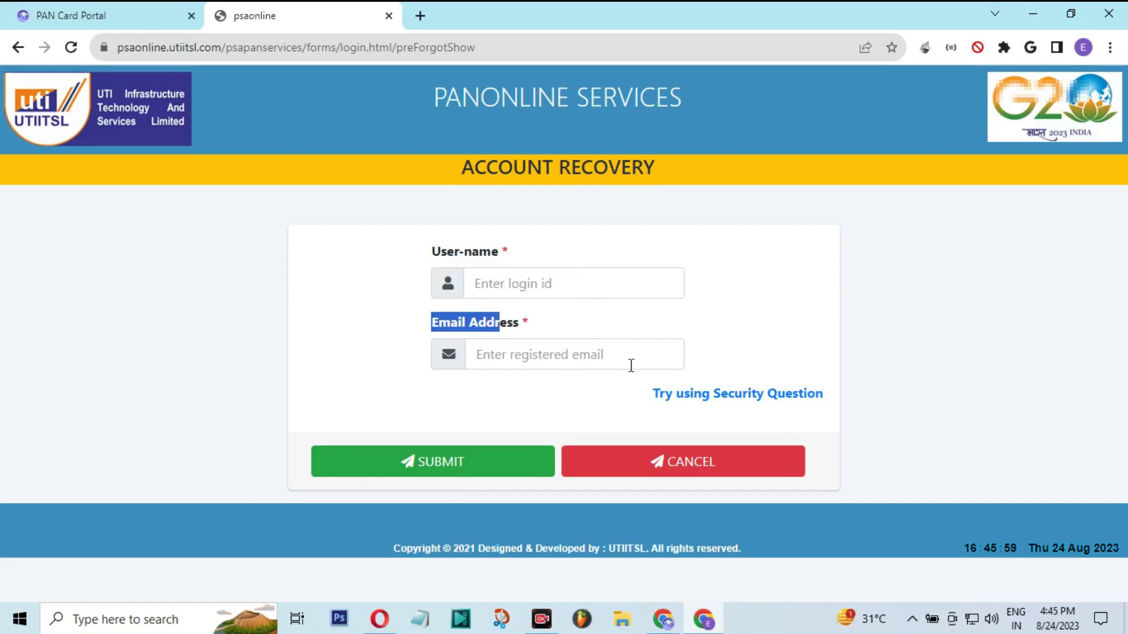
{"action": "left_click", "coordinate": [697, 464]}
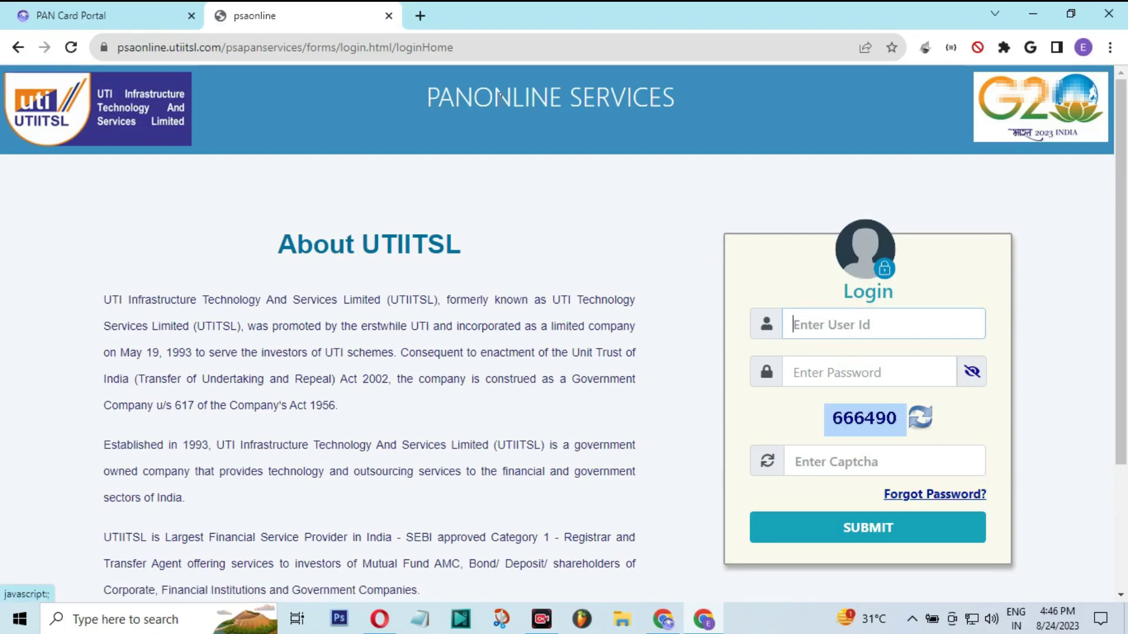
In the PAN Card Portal, open UTIITSL Manager > PSA SITE PWD Reset > UTI SITE PWD Reset
{"action": "left_click", "coordinate": [115, 8]}
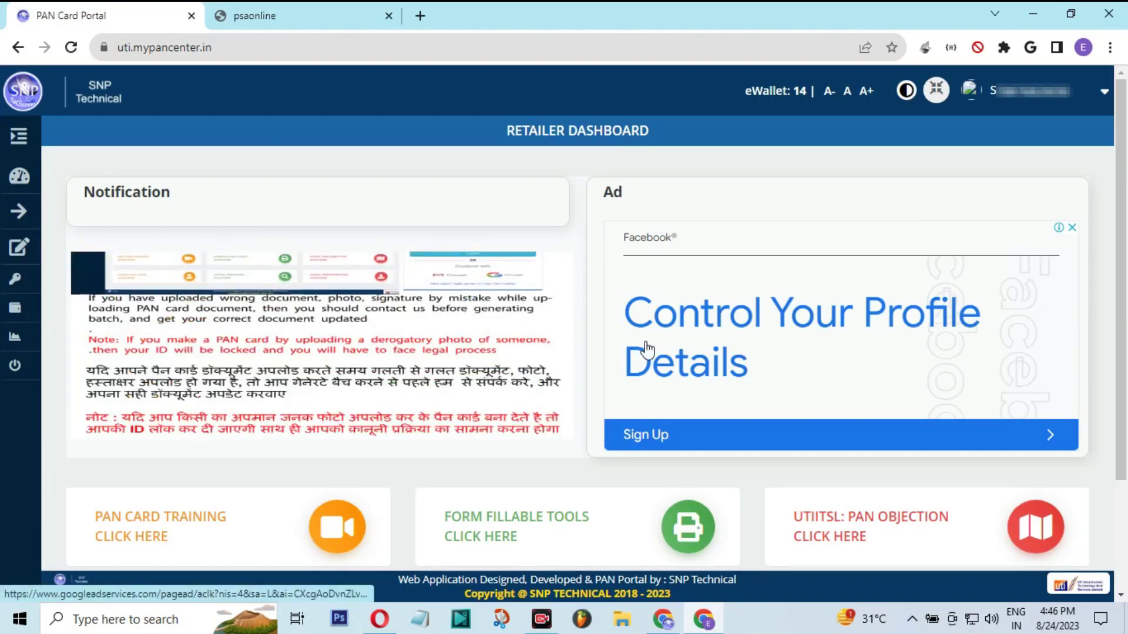
{"action": "left_click", "coordinate": [19, 139]}
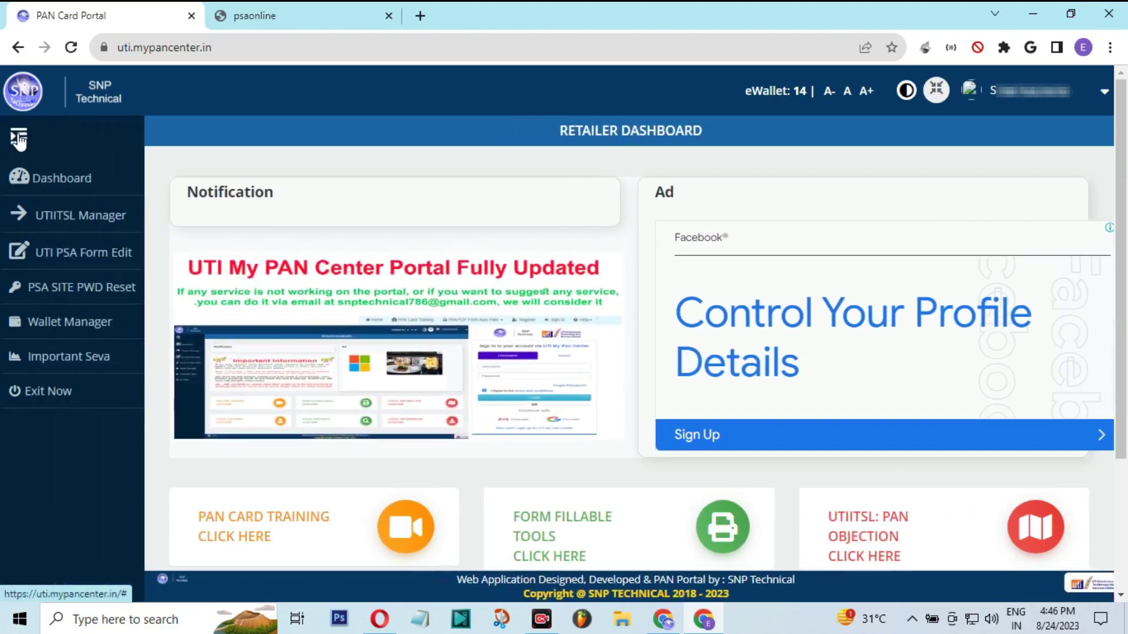
{"action": "left_click", "coordinate": [76, 219]}
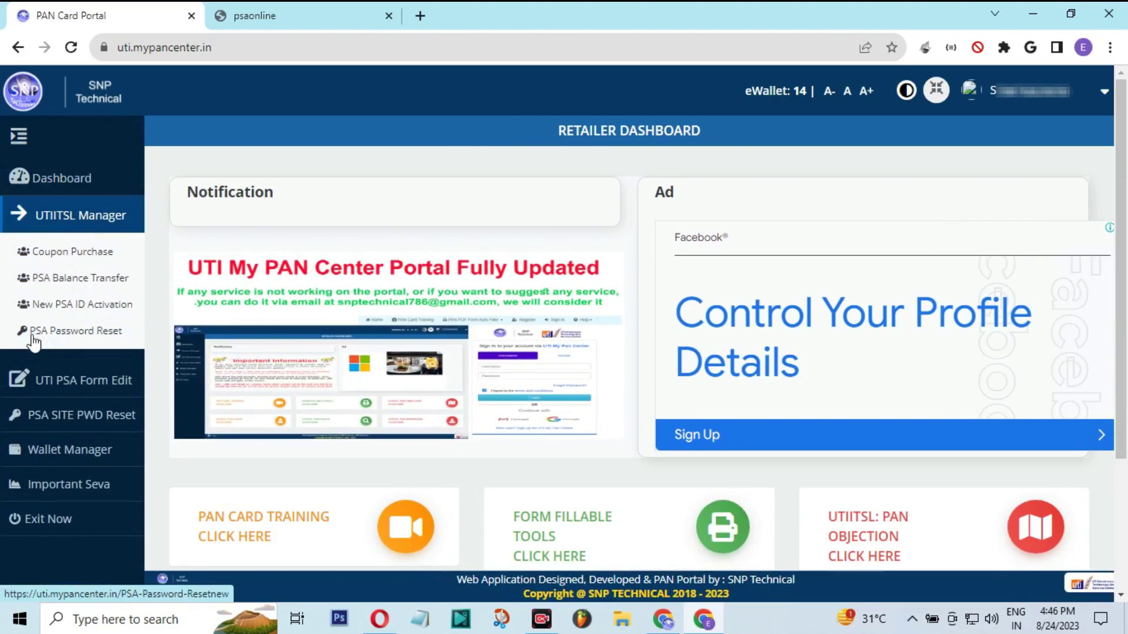
{"action": "left_click", "coordinate": [85, 415]}
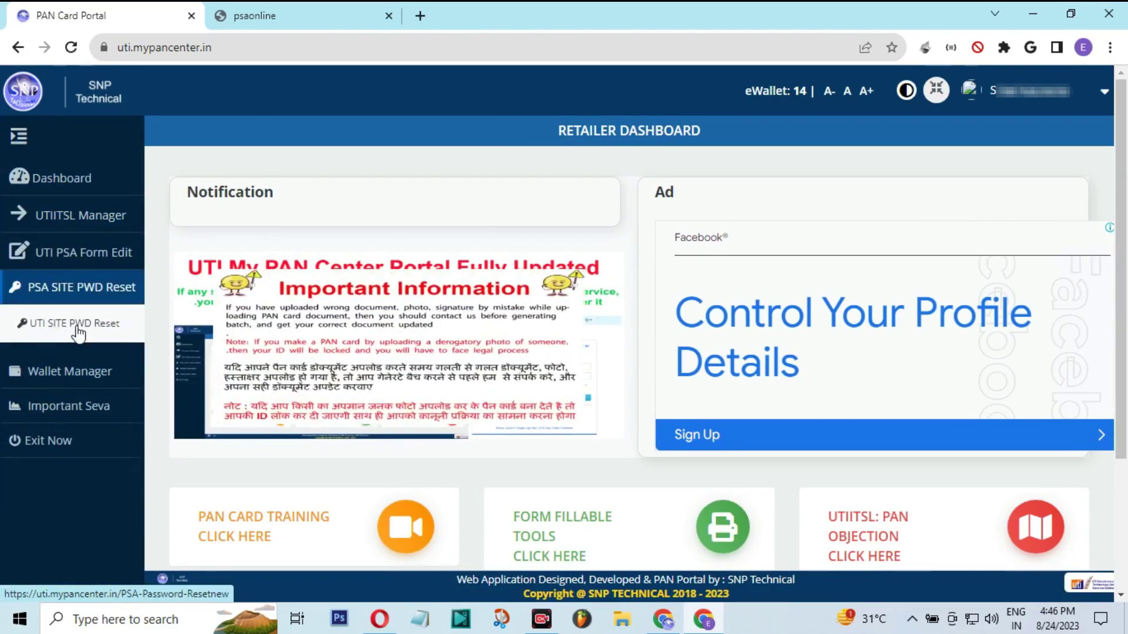
{"action": "left_click", "coordinate": [76, 328]}
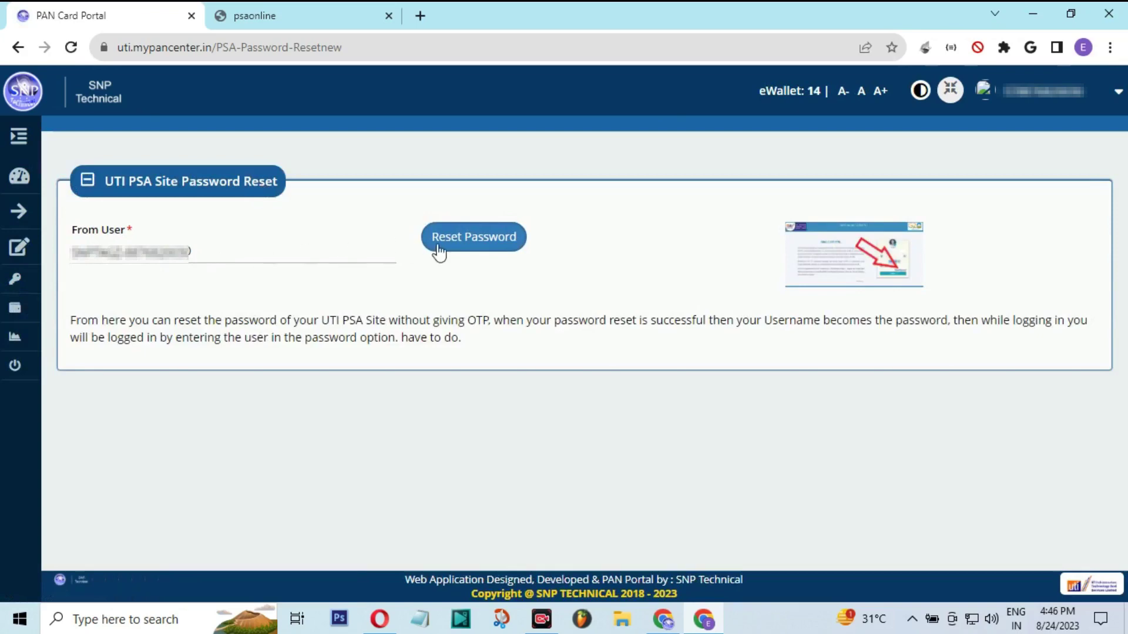
Reset the PSA site password and copy the new password shown
{"action": "left_click", "coordinate": [438, 251]}
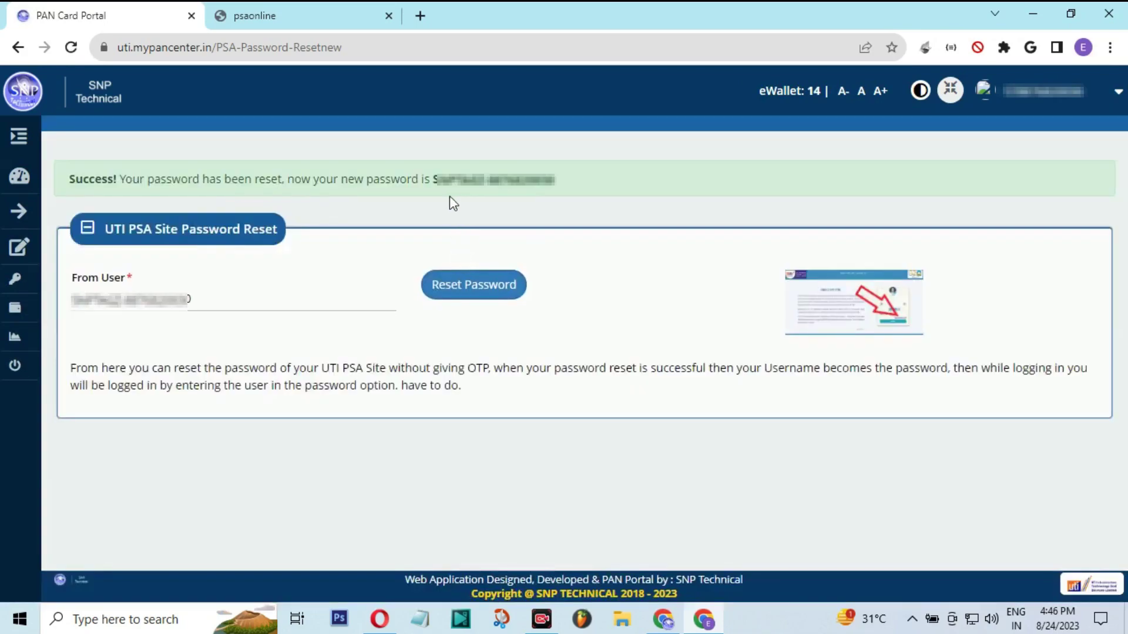
{"action": "left_click_drag", "start_coordinate": [434, 180], "coordinate": [518, 182]}
{"action": "left_click", "coordinate": [350, 13]}
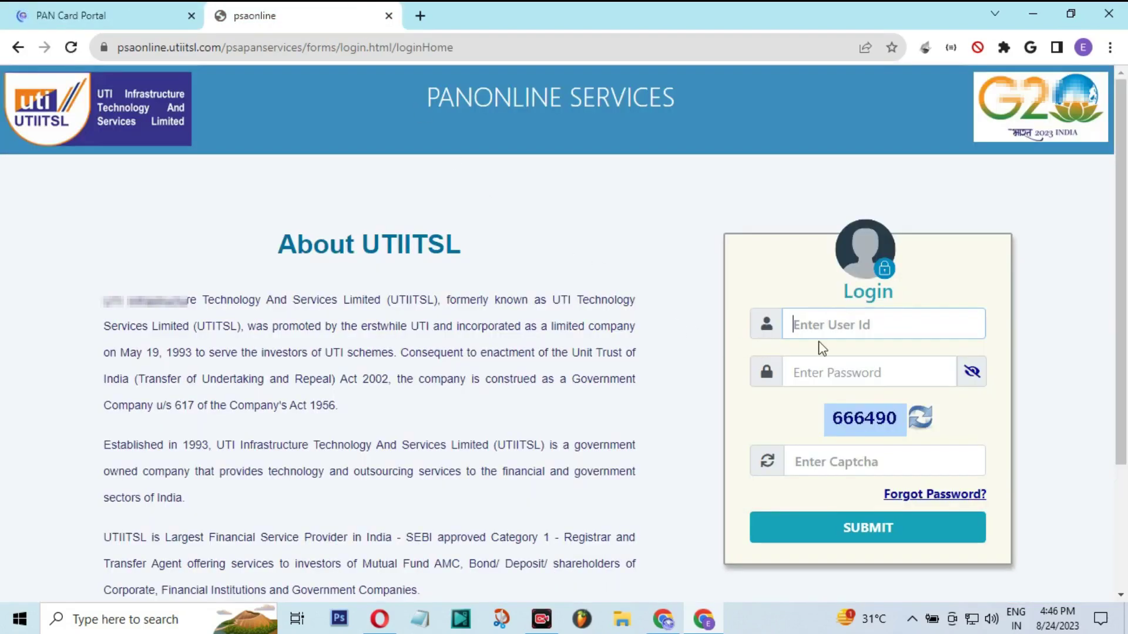
Sign in to PSA Online with the pasted user ID, reset password and captcha 666490
{"action": "key", "text": "ctrl+v"}
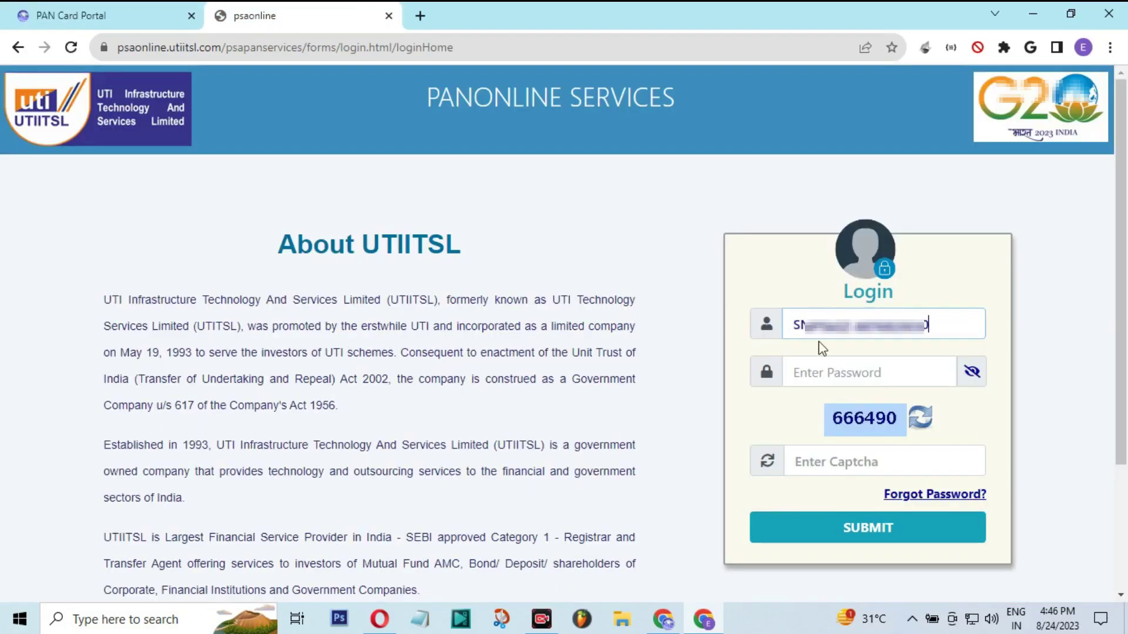
{"action": "key", "text": "Tab"}
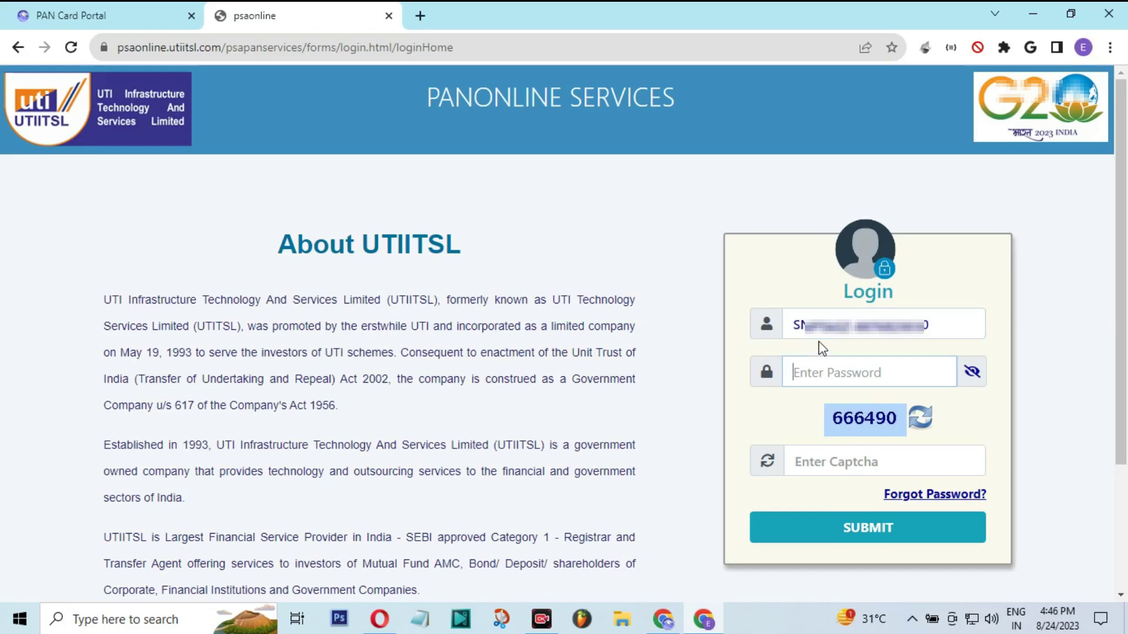
{"action": "key", "text": "ctrl+v"}
{"action": "key", "text": "Tab"}
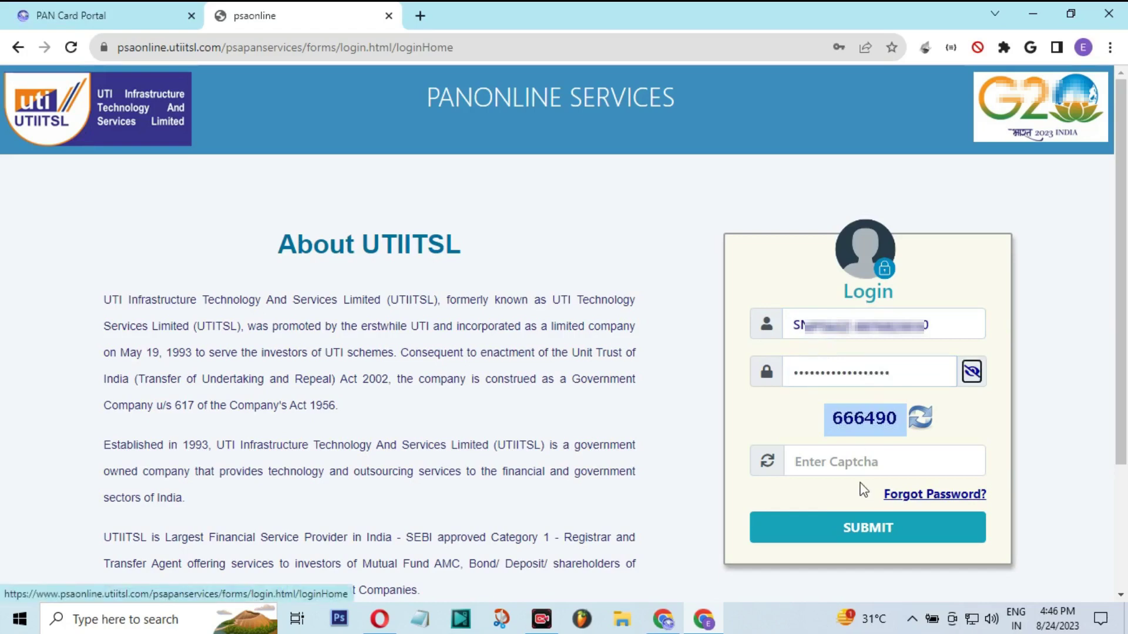
{"action": "left_click", "coordinate": [855, 470]}
{"action": "type", "text": "666490"}
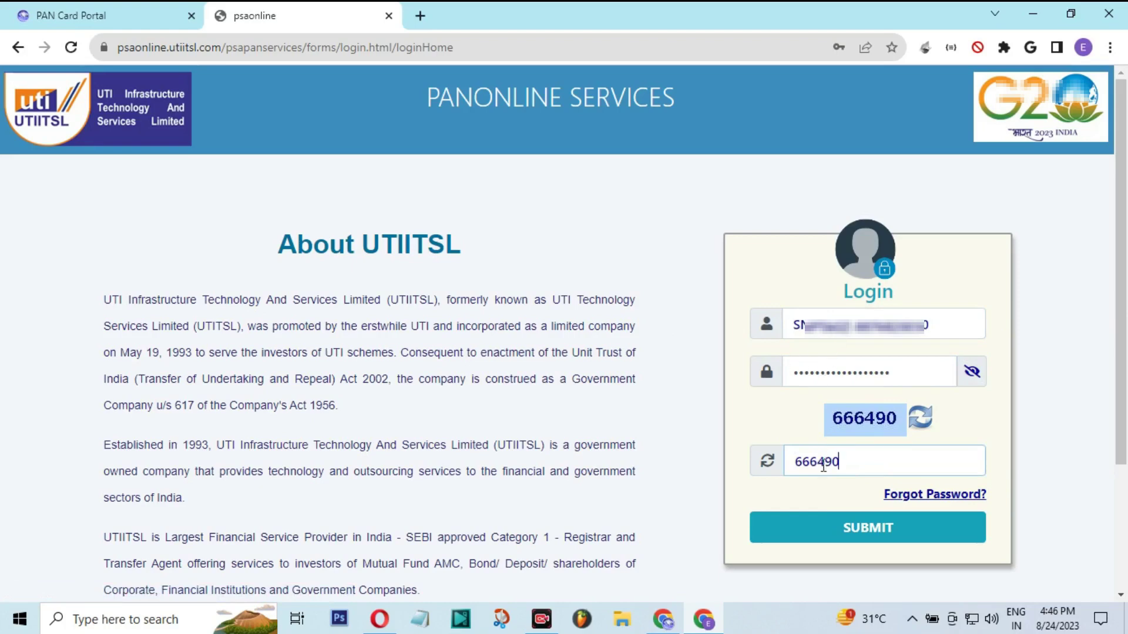
{"action": "left_click", "coordinate": [850, 529]}
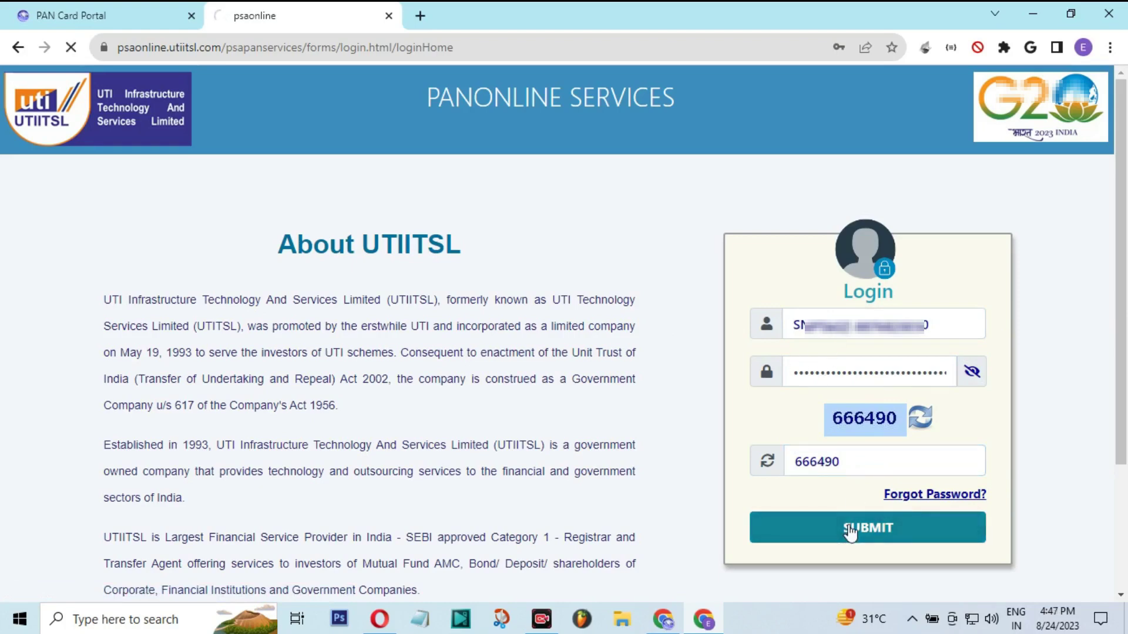